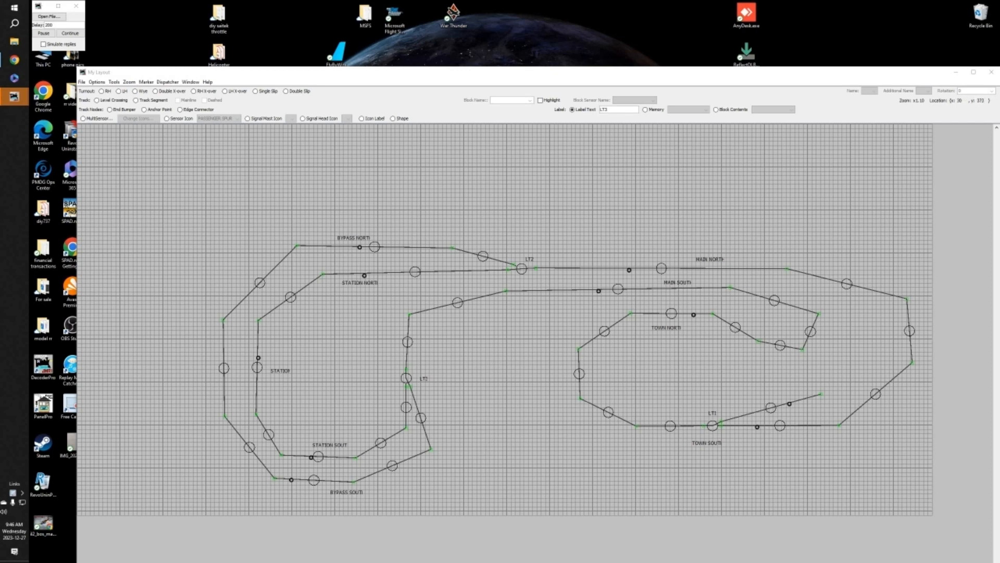
# Switch to Chrome and review the Layout Editor, Panel Editor and Control Panel Editor slides in Control Panel Editor.pdf, then minimize the browser.
pyautogui.click(14, 59)
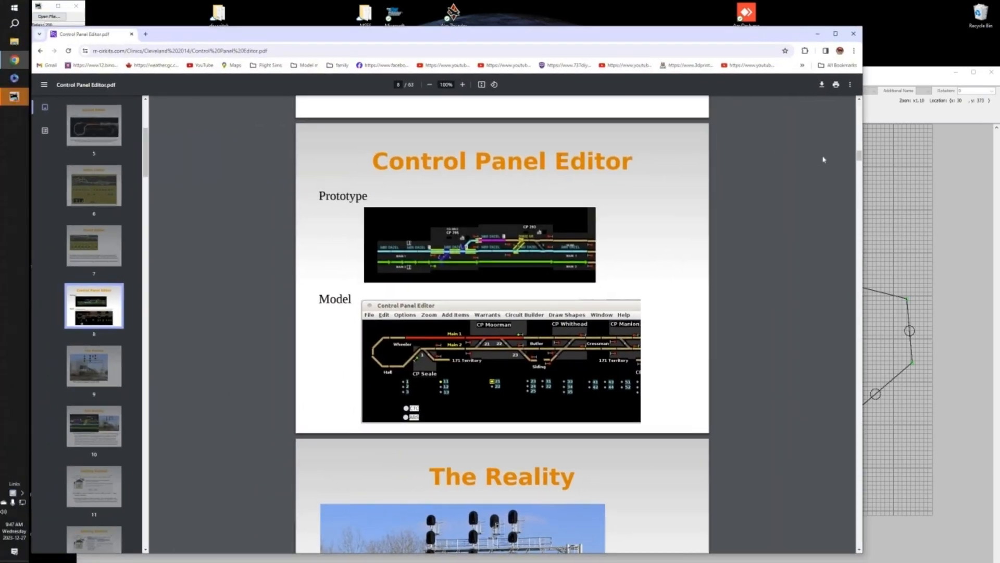
pyautogui.moveTo(861, 158); pyautogui.dragTo(860, 128)
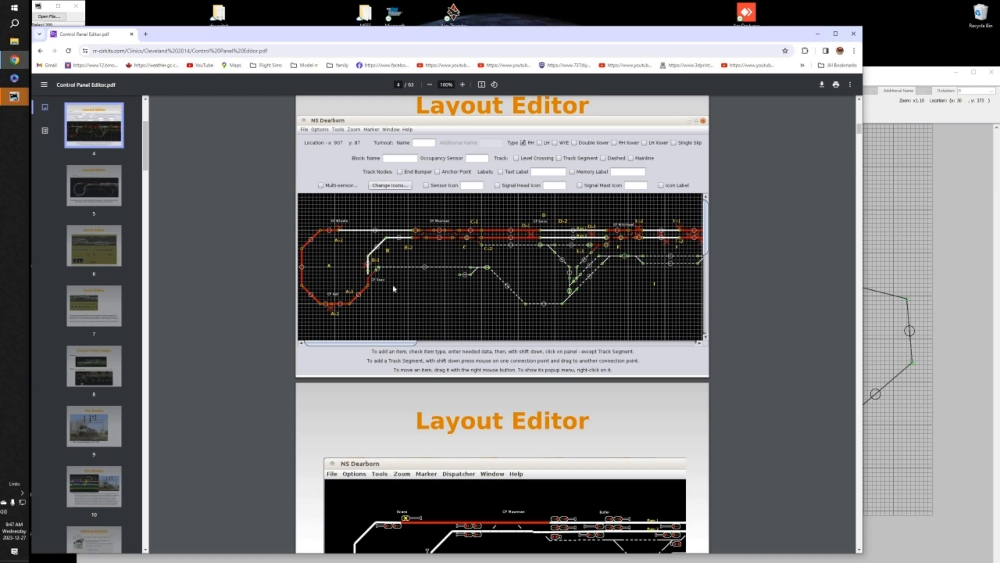
pyautogui.click(942, 250)
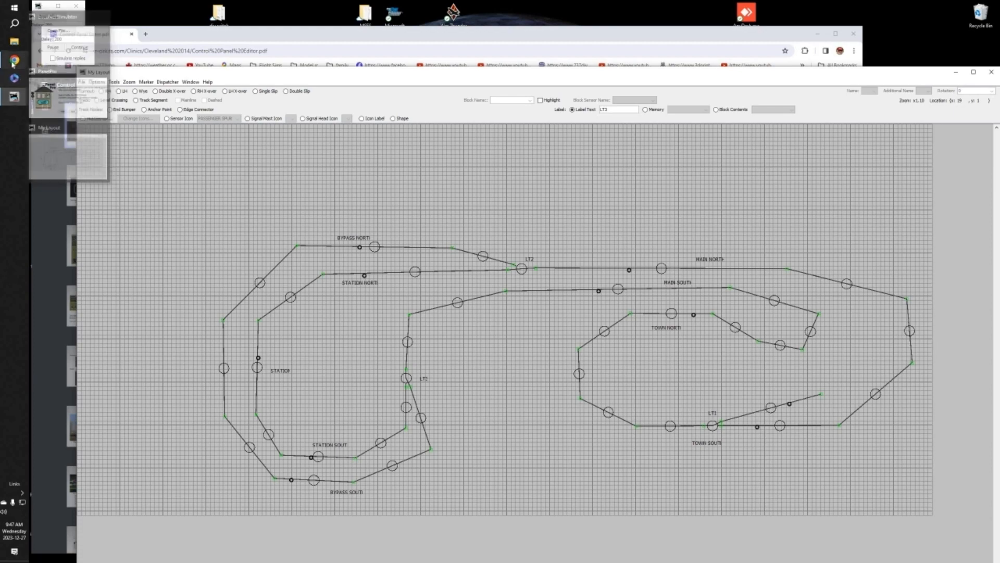
pyautogui.click(14, 60)
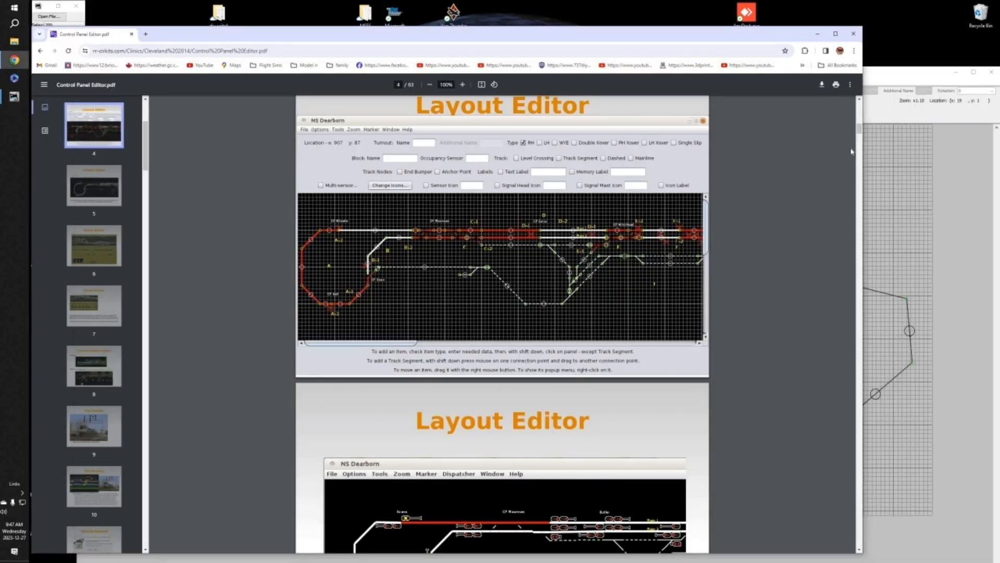
pyautogui.moveTo(862, 133); pyautogui.dragTo(866, 144)
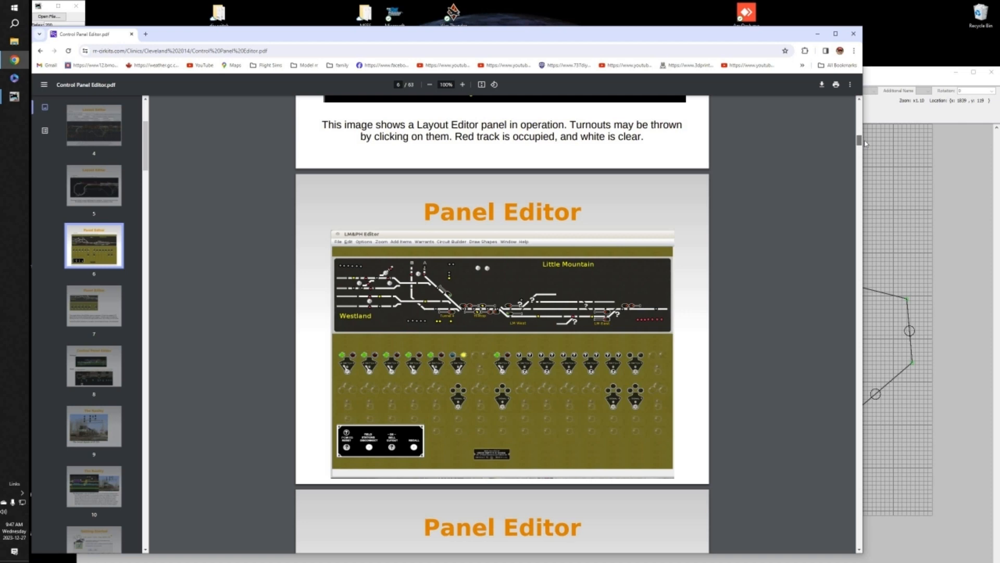
pyautogui.moveTo(866, 146); pyautogui.dragTo(868, 159)
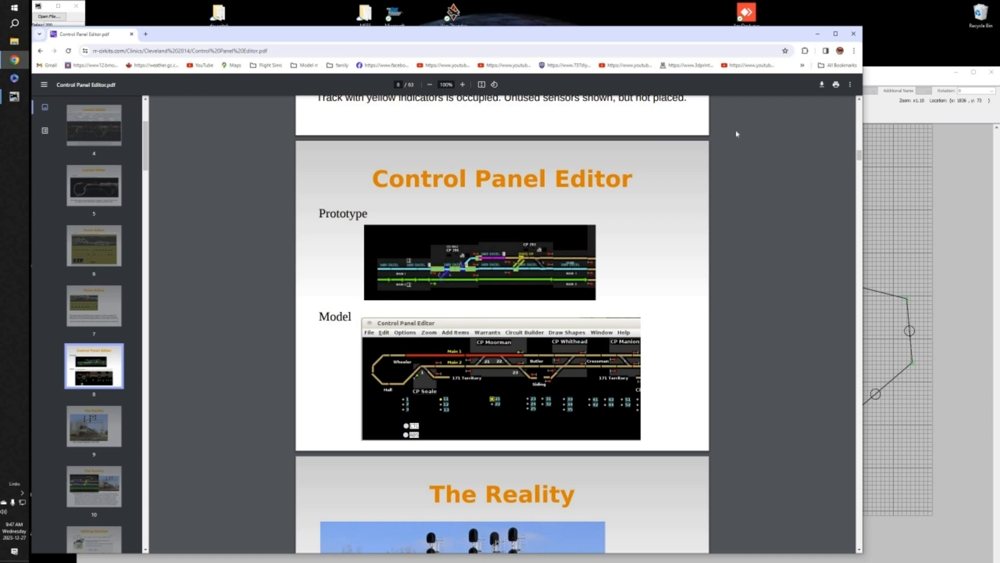
pyautogui.click(818, 34)
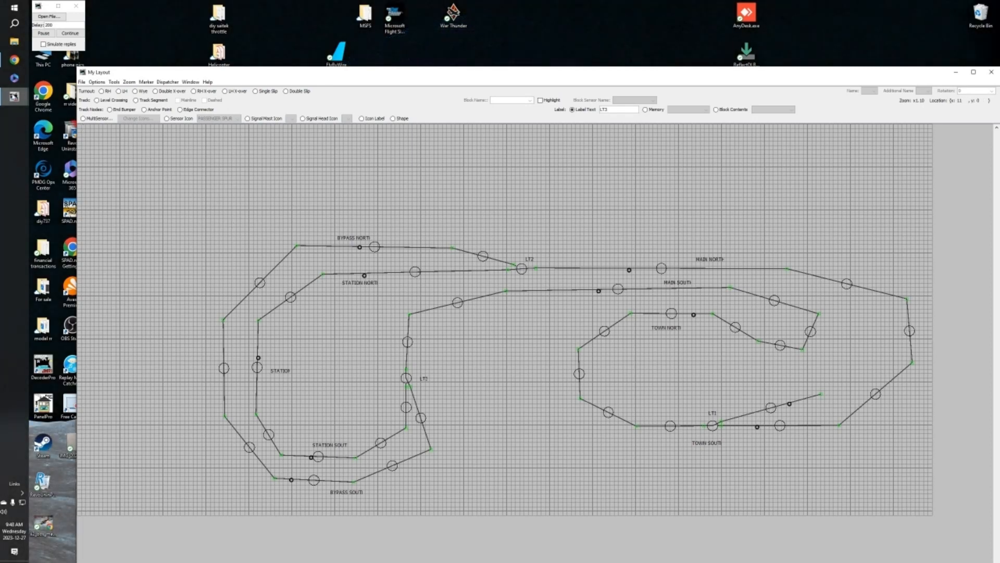
# Switch to PanelPro, create a new Control Panel Editor panel and move its window over the layout drawing.
pyautogui.moveTo(16, 97)
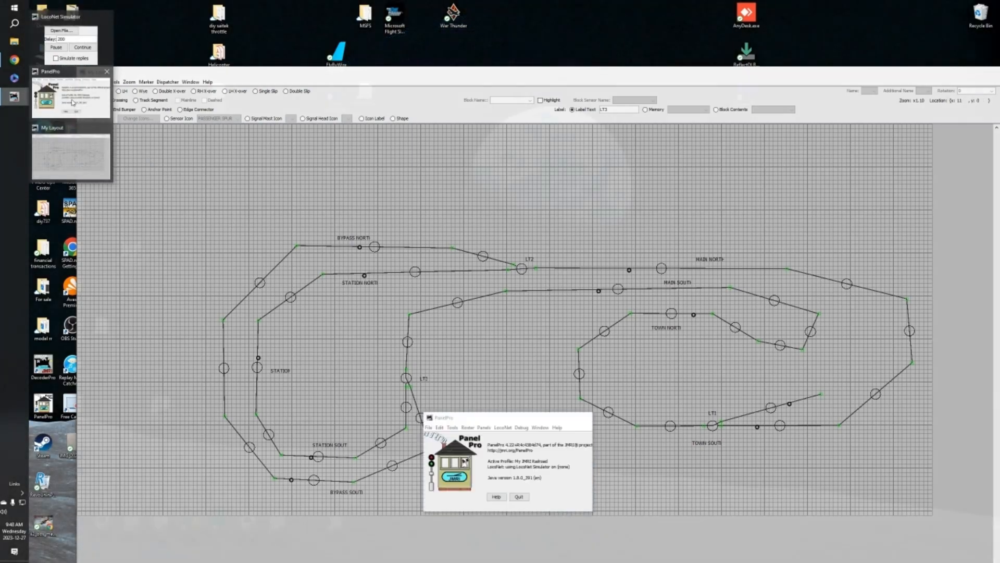
pyautogui.click(71, 97)
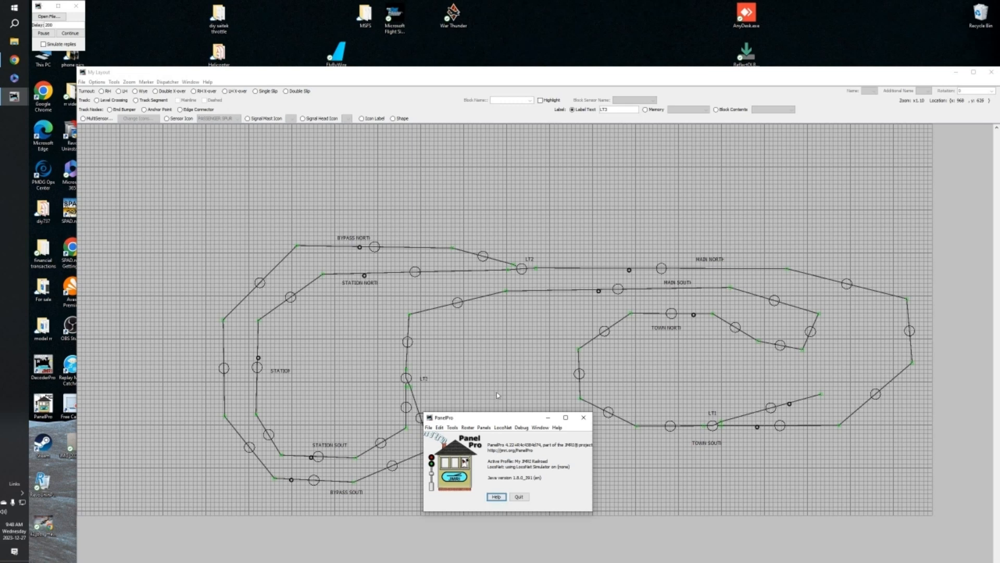
pyautogui.click(484, 428)
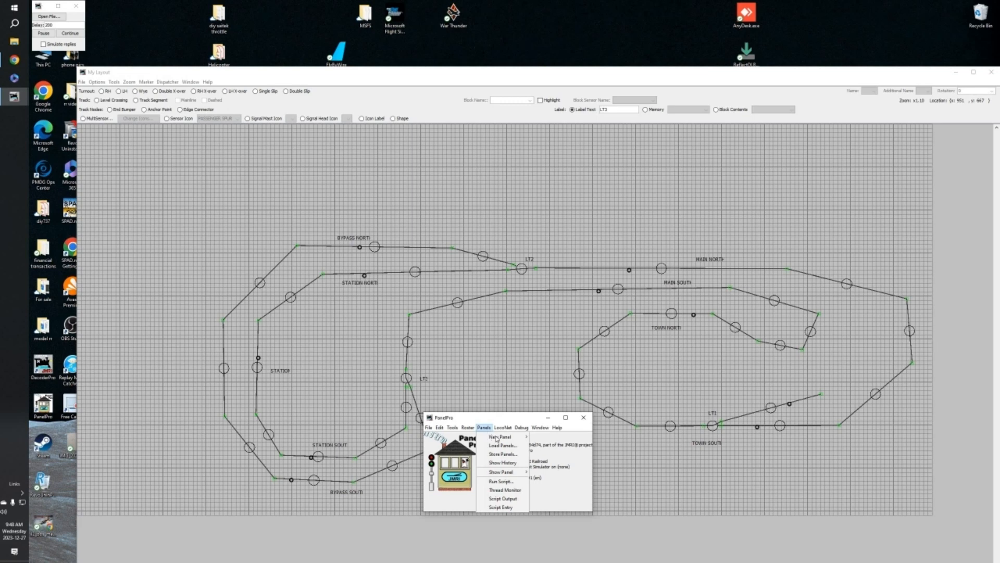
pyautogui.moveTo(497, 438)
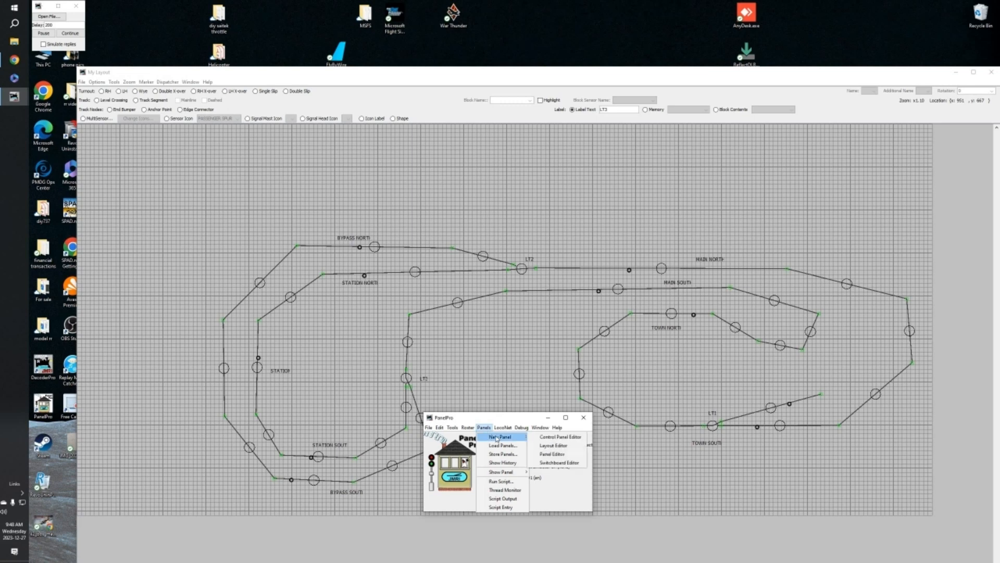
pyautogui.click(554, 437)
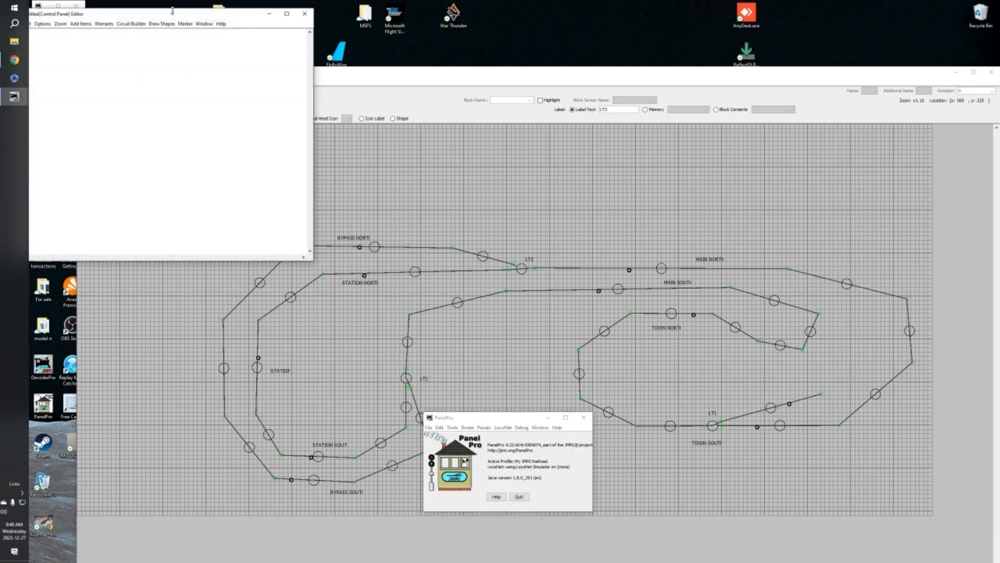
pyautogui.moveTo(172, 14); pyautogui.dragTo(346, 108)
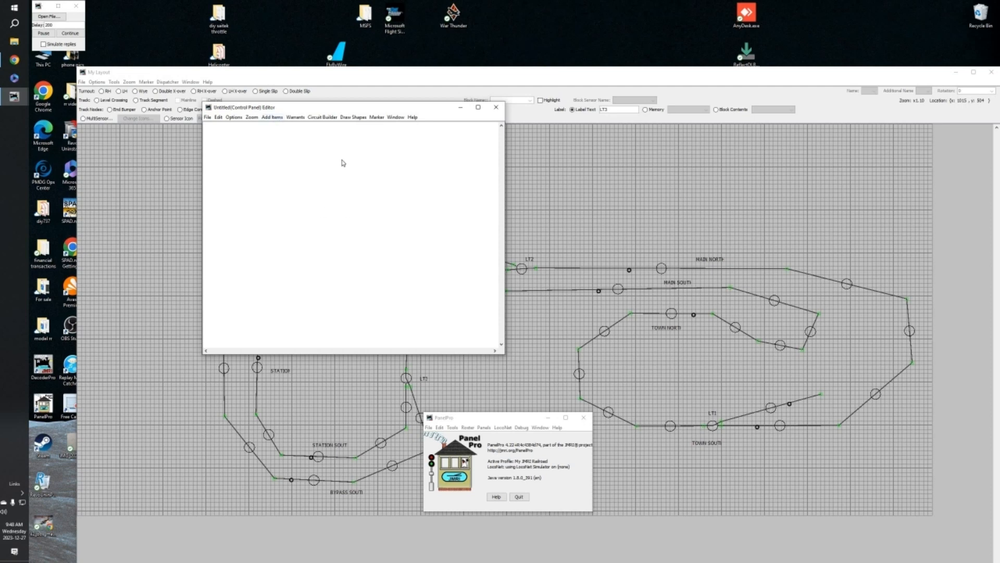
# Open the Item Palette from the new control panel and look over its Indicator Track icons.
pyautogui.click(274, 118)
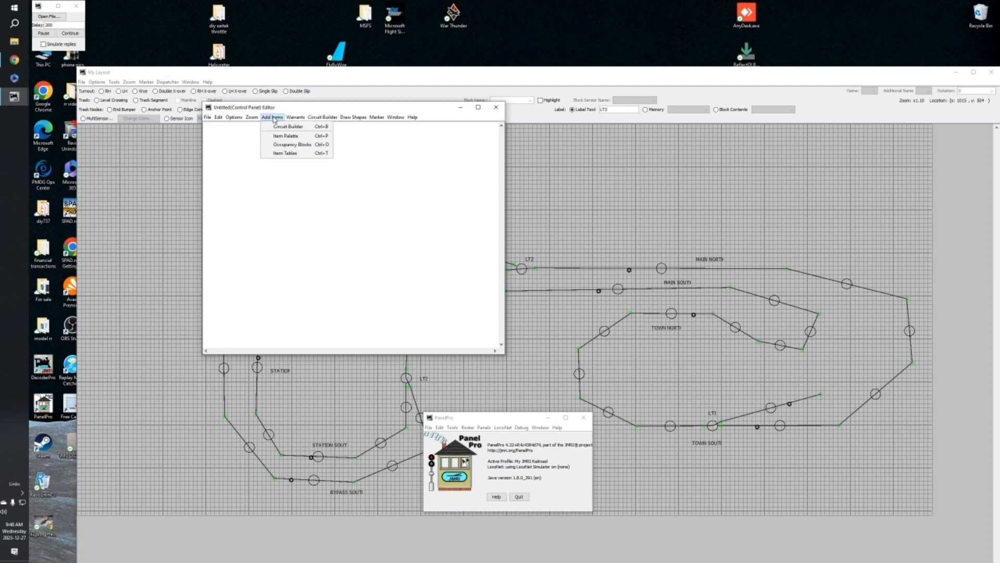
pyautogui.click(294, 137)
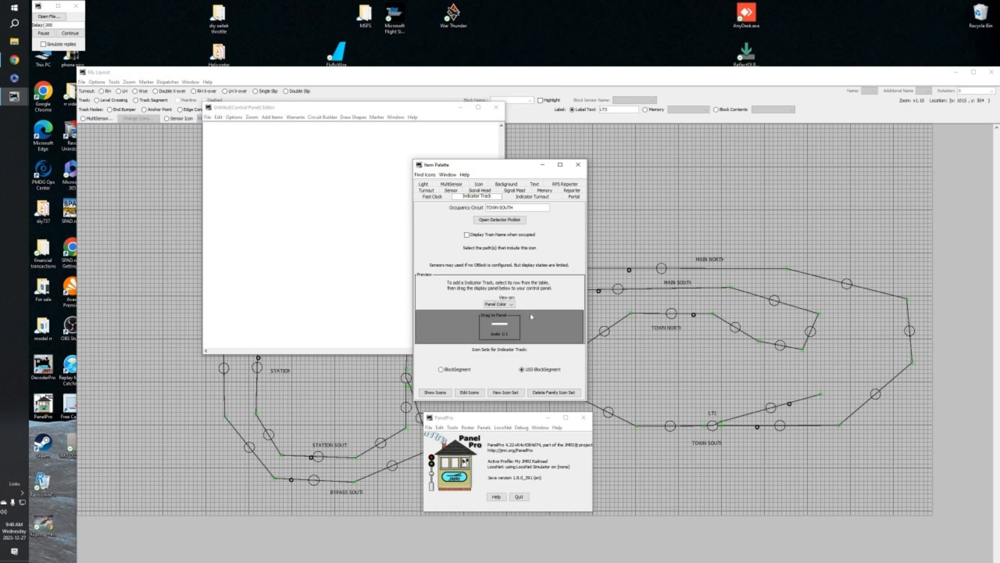
pyautogui.click(436, 393)
pyautogui.click(512, 306)
pyautogui.click(512, 306)
pyautogui.click(512, 306)
pyautogui.click(512, 306)
# Set the control panel's background color to gray and close the Item Palette.
pyautogui.click(505, 184)
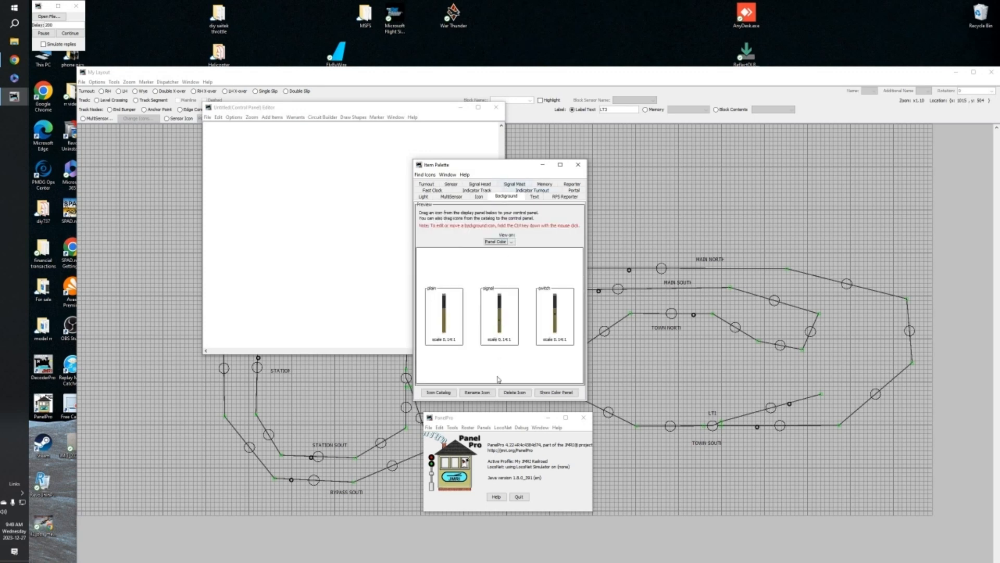
pyautogui.click(556, 393)
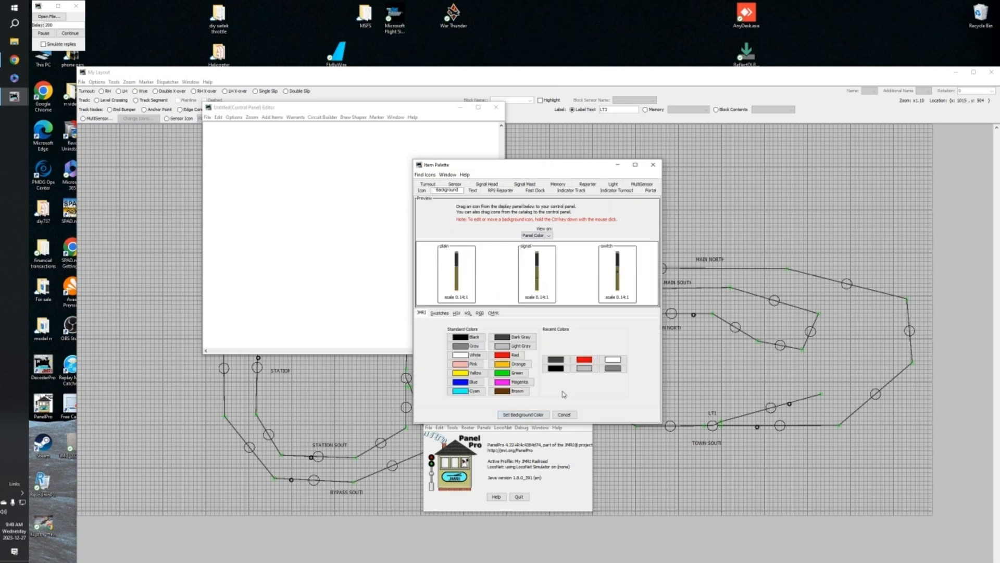
pyautogui.click(616, 369)
pyautogui.click(616, 369)
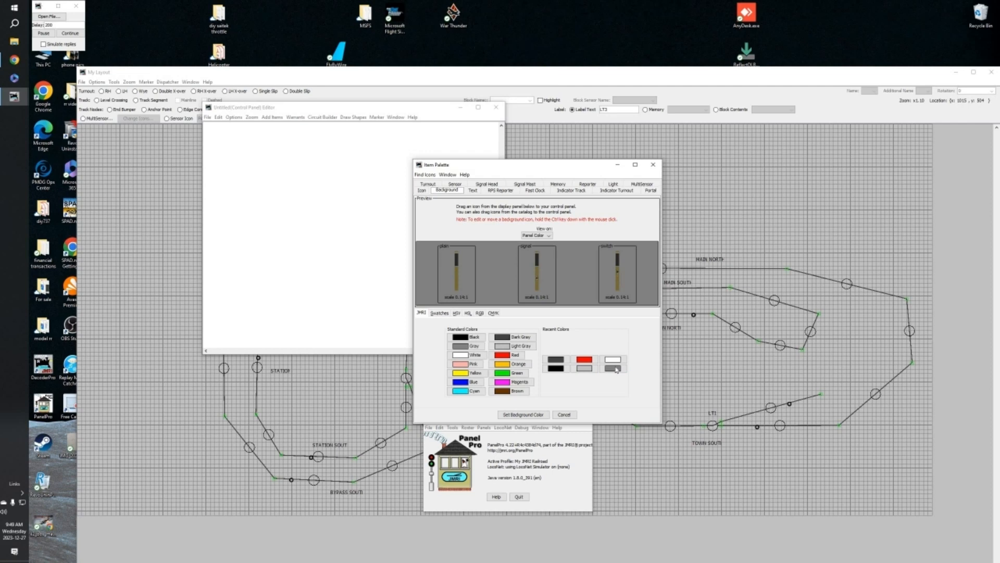
pyautogui.click(535, 415)
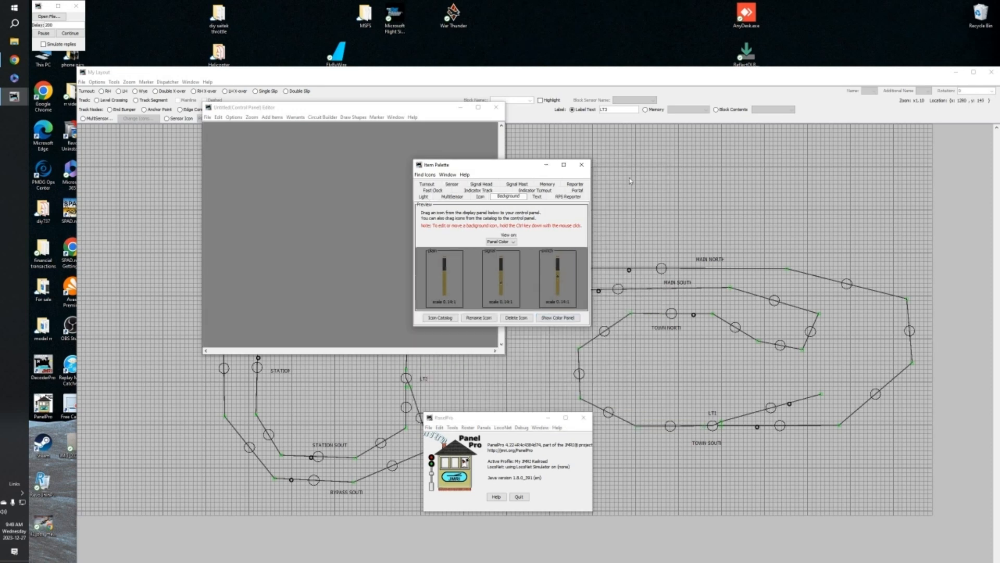
pyautogui.click(582, 165)
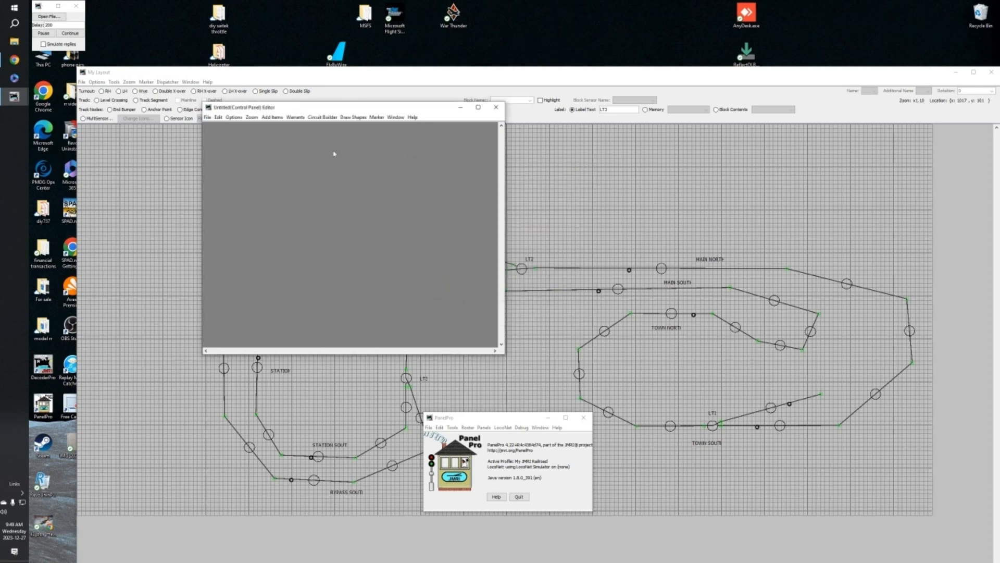
# Check the existing OBlock track circuits in the Circuit Builder, then cancel the selection.
pyautogui.click(323, 117)
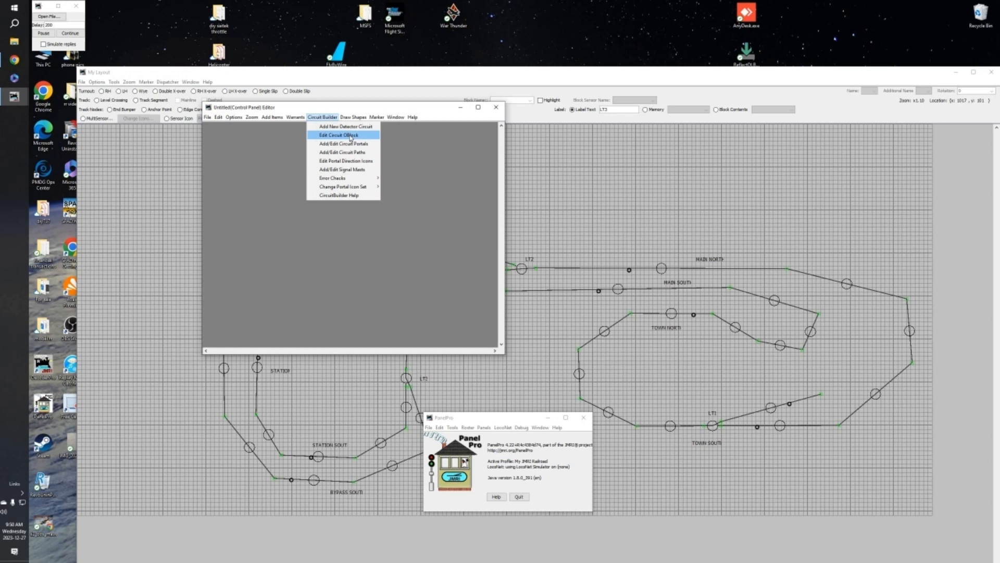
pyautogui.click(351, 137)
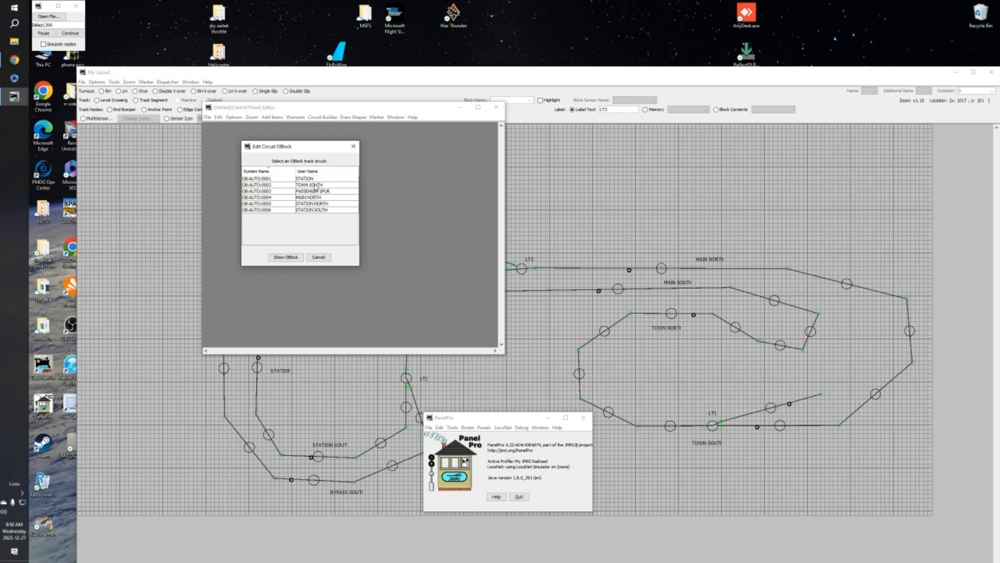
pyautogui.click(319, 257)
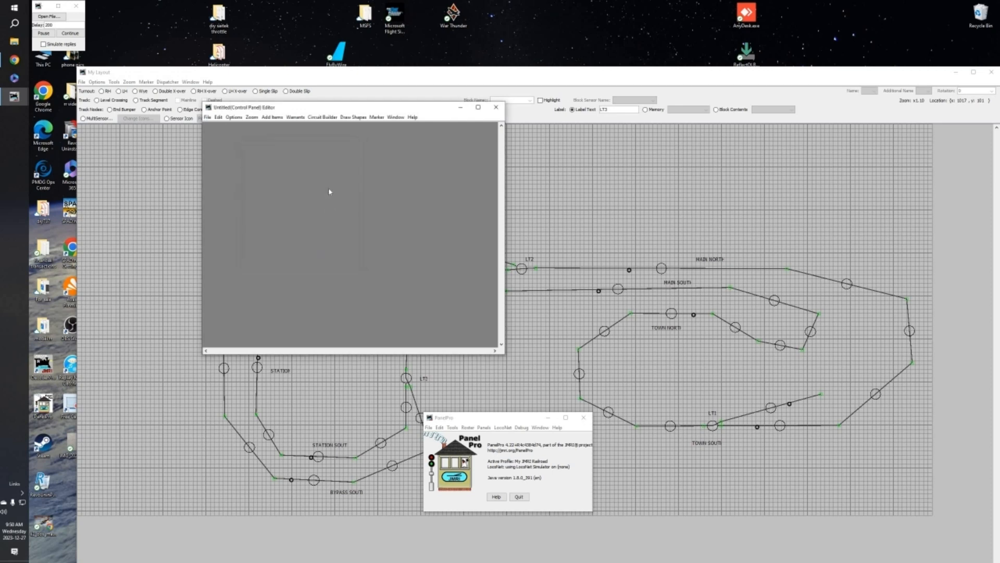
# Add a new detector circuit and create its OBlock with the circuit name TOWN NORTH.
pyautogui.click(329, 118)
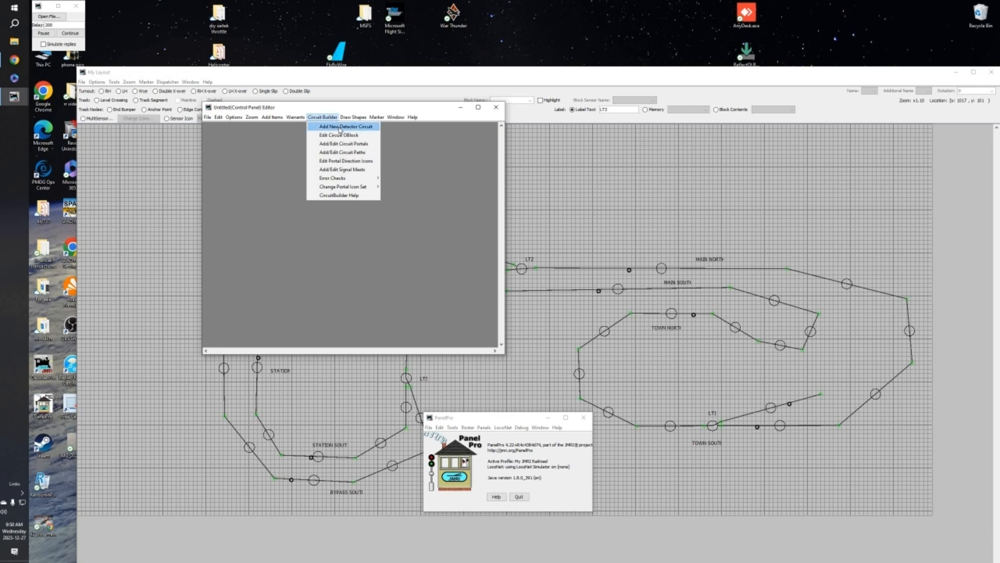
pyautogui.click(340, 127)
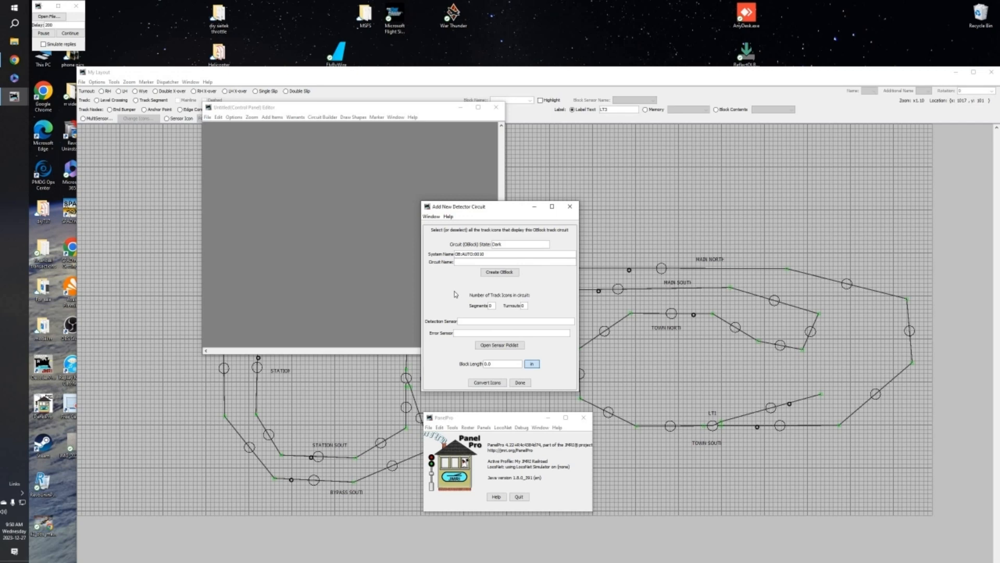
pyautogui.click(470, 260)
pyautogui.write('TOWN NORTH')
pyautogui.click(493, 275)
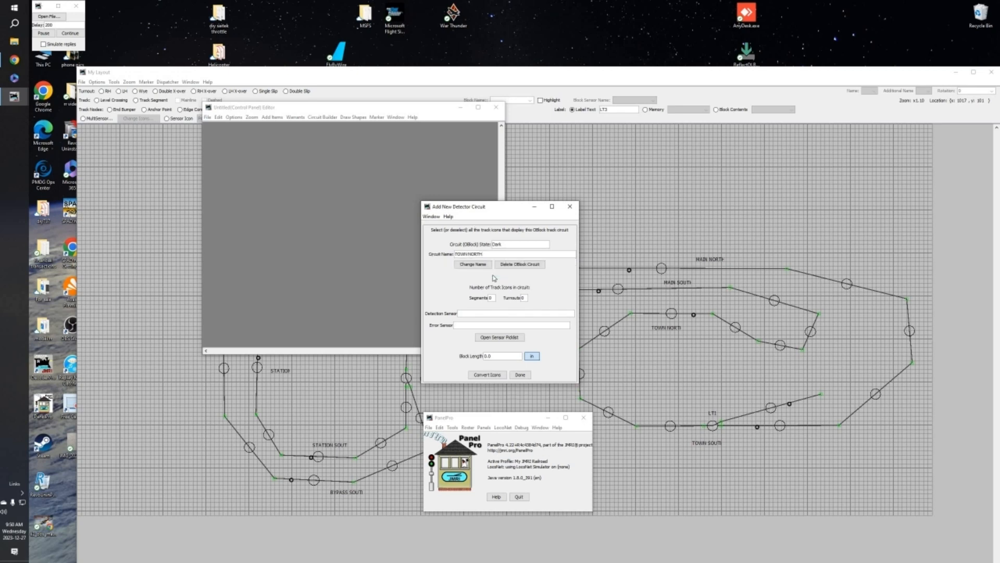
# Assign the TOWN NORTH sensor as the circuit's detection sensor and finish the circuit, ignoring the missing track icons and block length.
pyautogui.click(495, 338)
pyautogui.moveTo(632, 346)
pyautogui.mouseDown()
pyautogui.moveTo(632, 358)
pyautogui.moveTo(633, 346)
pyautogui.mouseUp()
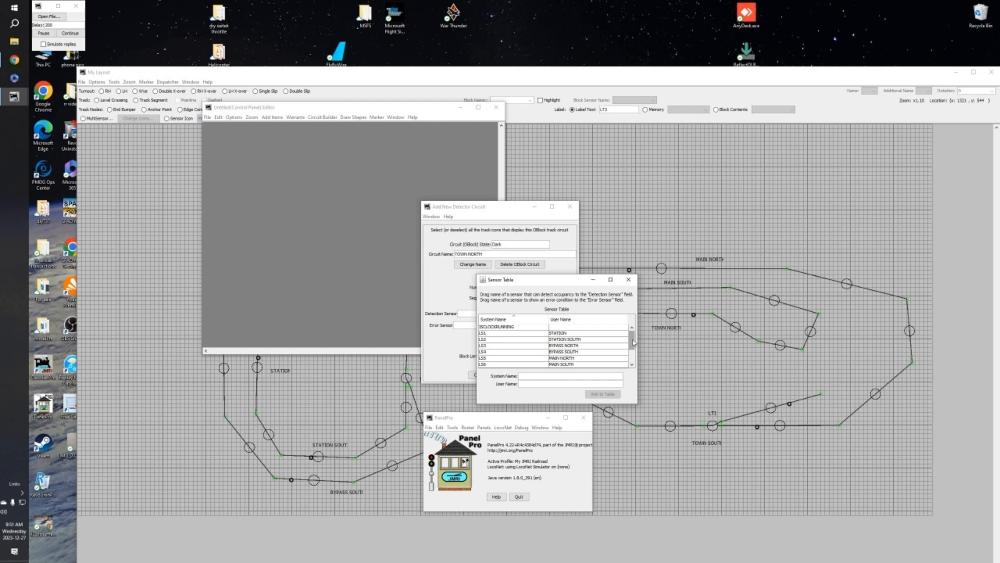
pyautogui.moveTo(634, 342); pyautogui.dragTo(634, 354)
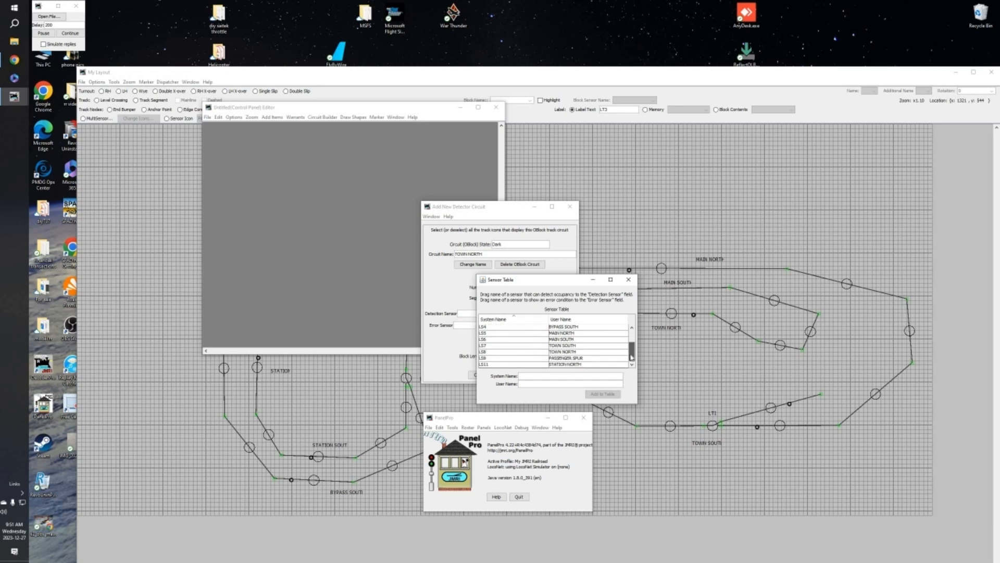
pyautogui.click(582, 354)
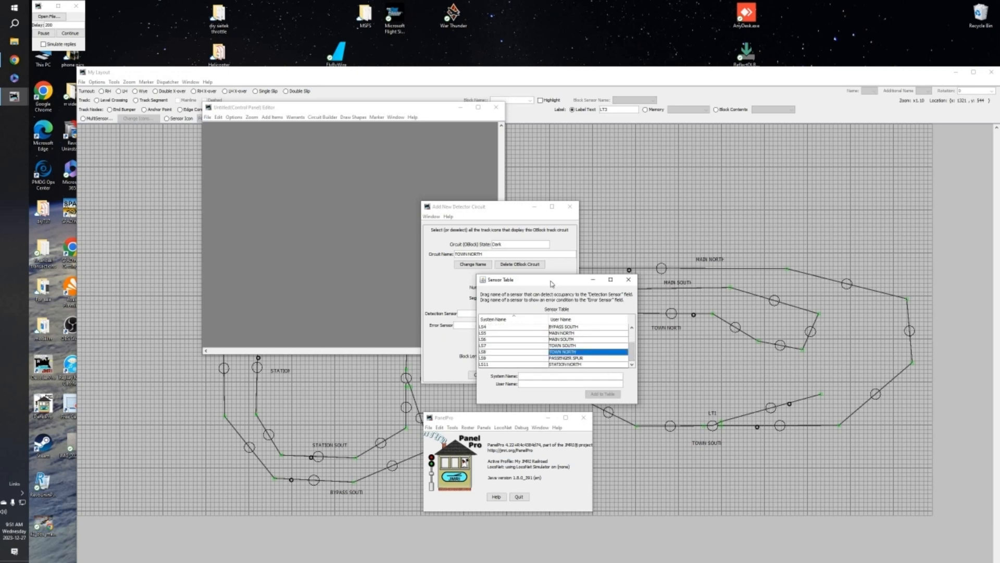
pyautogui.moveTo(547, 279); pyautogui.dragTo(725, 255)
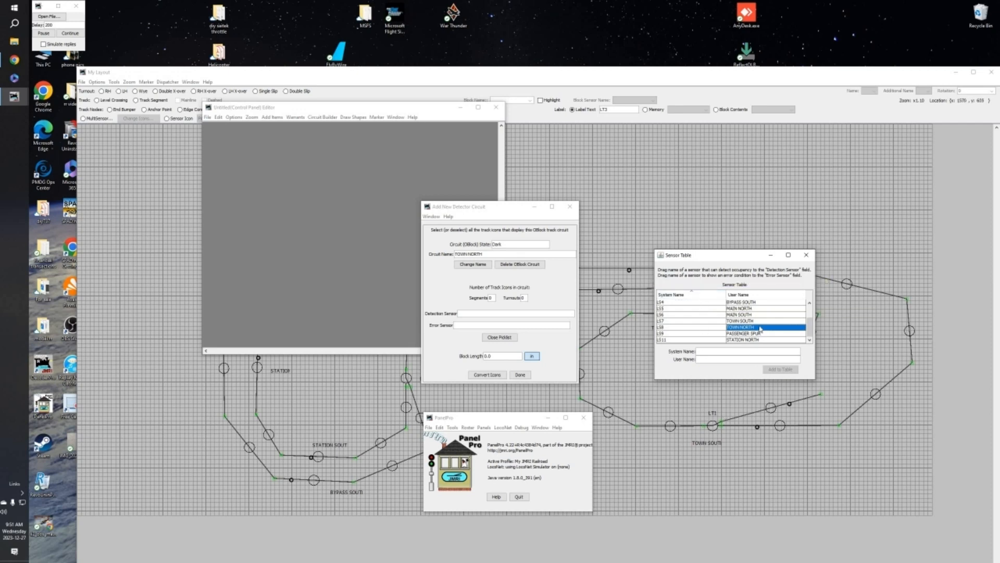
pyautogui.moveTo(767, 329); pyautogui.dragTo(524, 314)
pyautogui.click(501, 337)
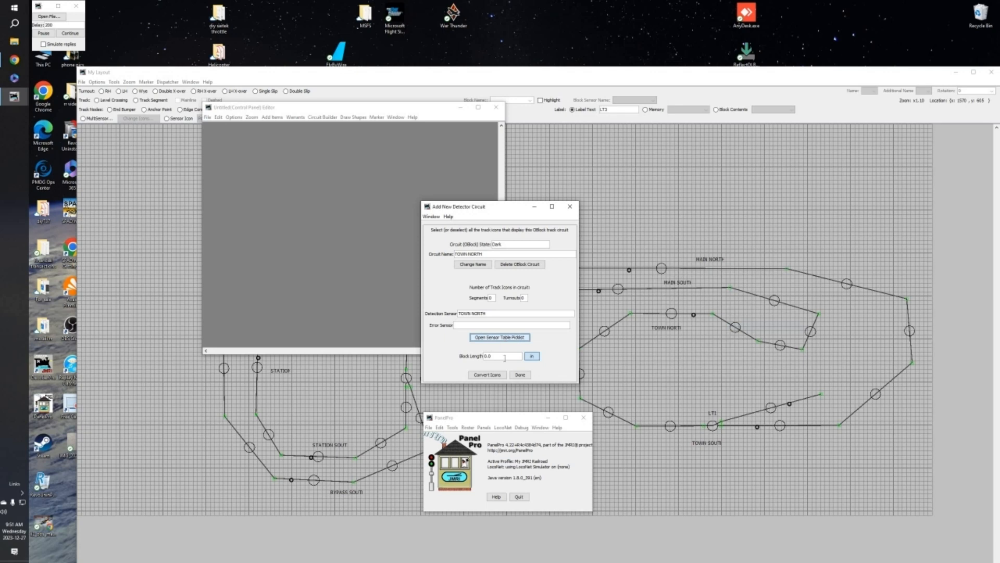
pyautogui.click(521, 375)
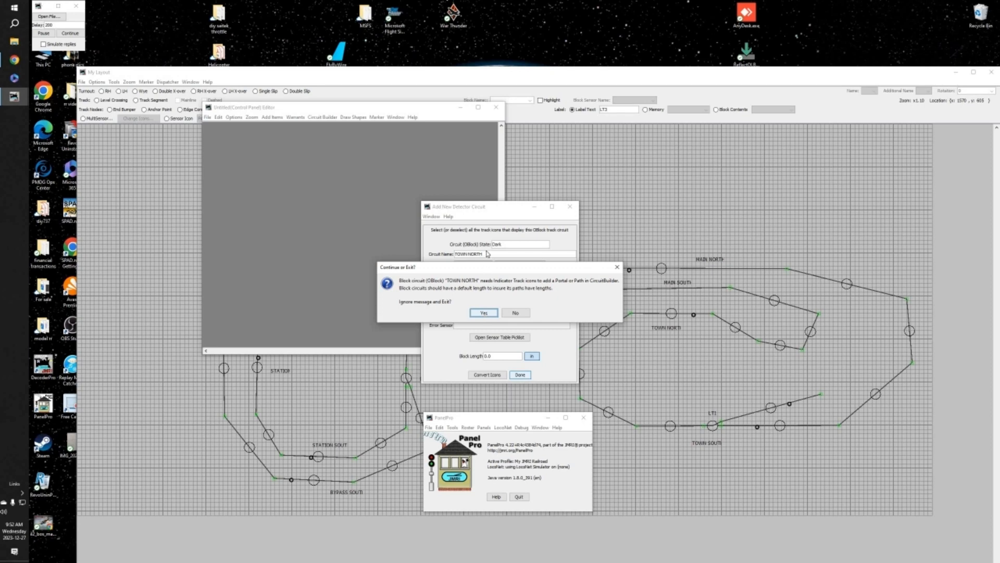
pyautogui.click(484, 313)
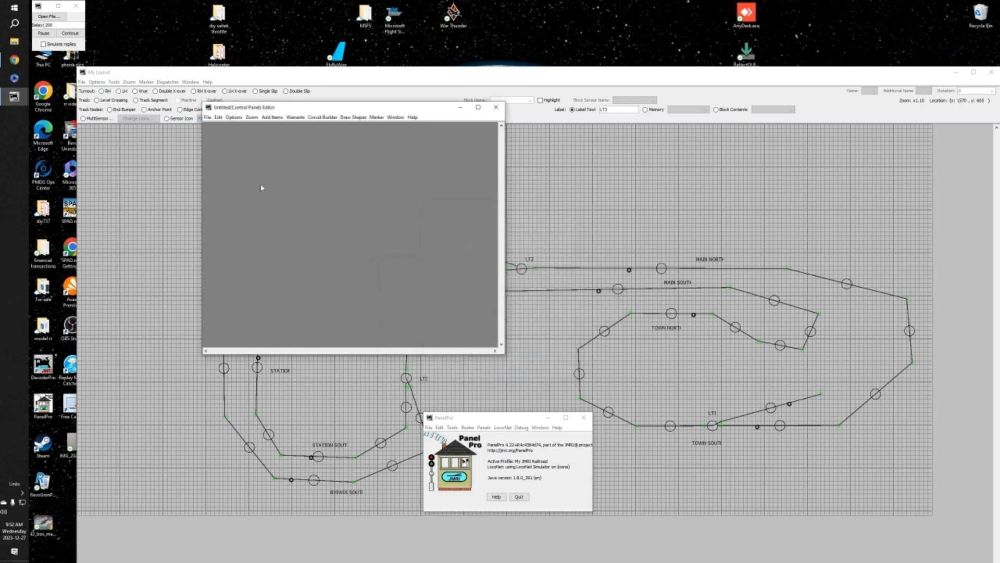
# Review the list of existing OBlock track circuits in the Circuit Builder, then cancel without selecting one.
pyautogui.click(329, 117)
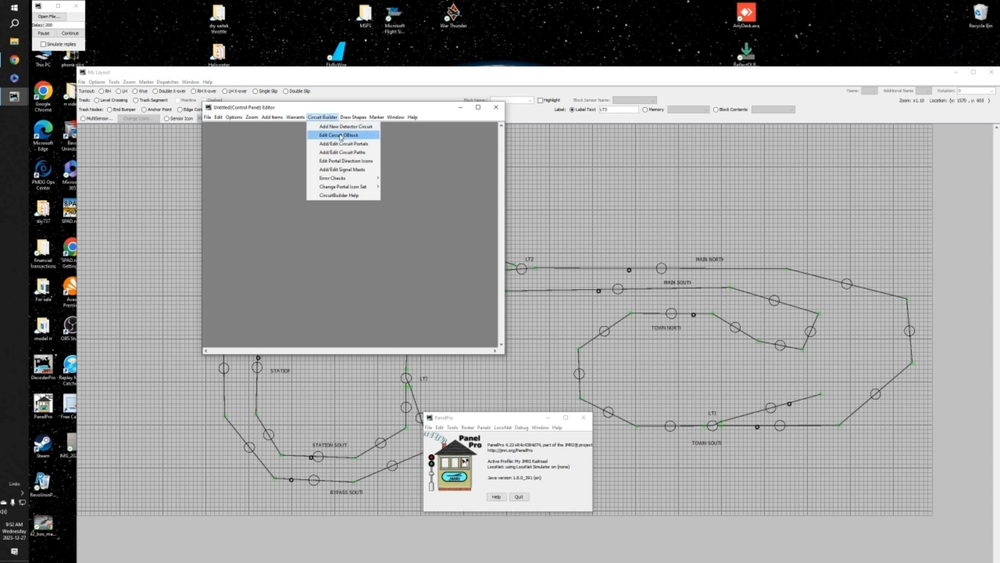
pyautogui.click(341, 136)
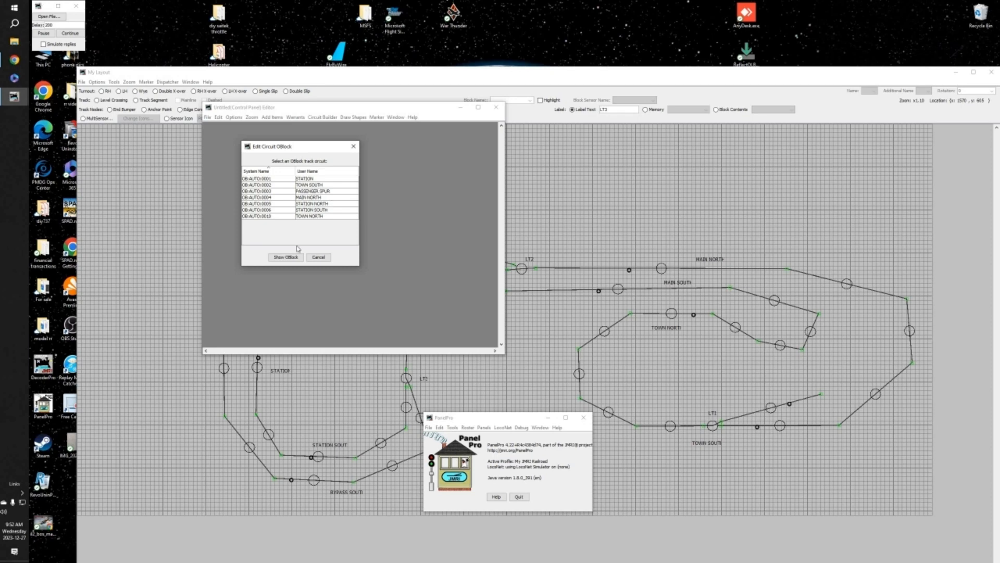
pyautogui.click(318, 257)
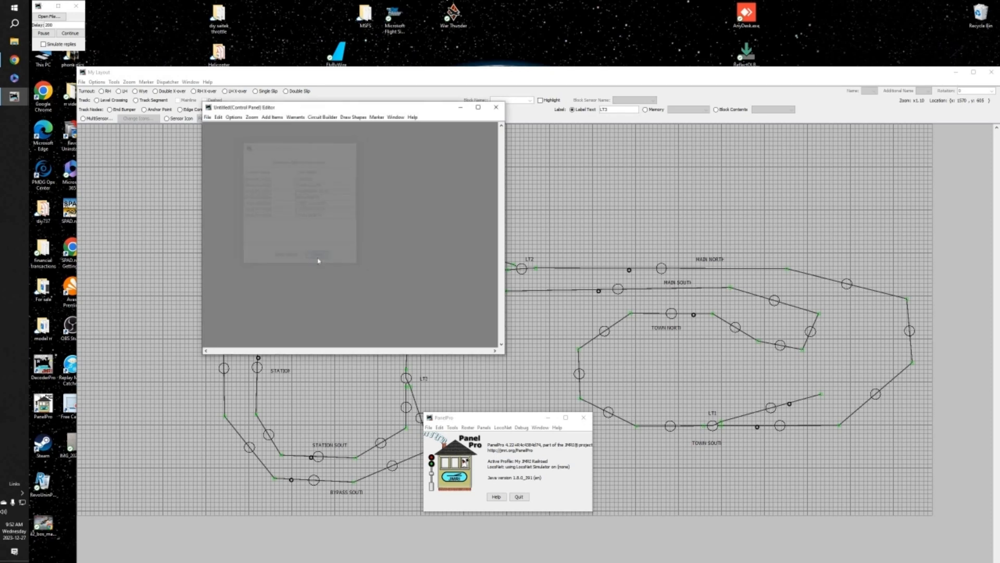
pyautogui.click(332, 117)
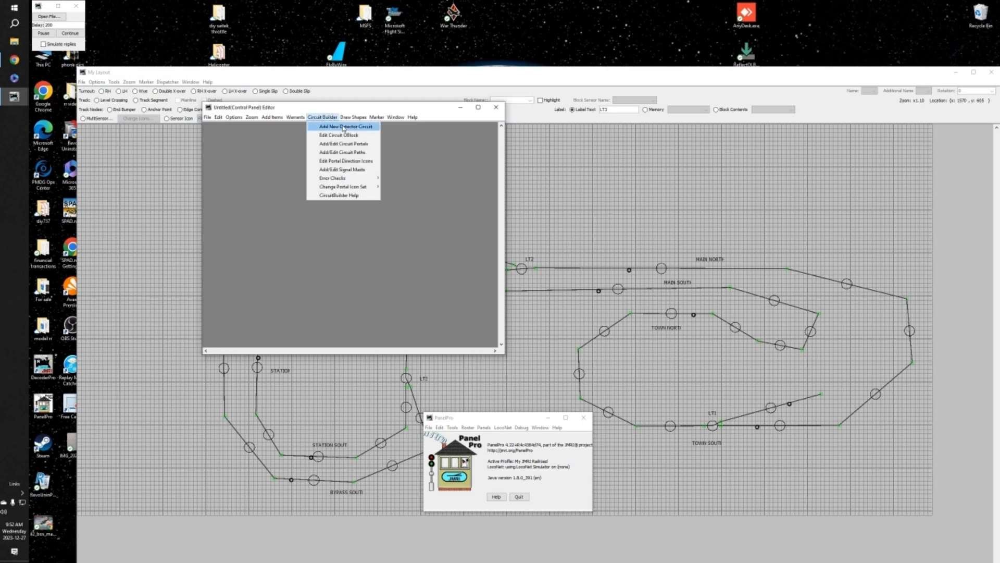
pyautogui.click(344, 127)
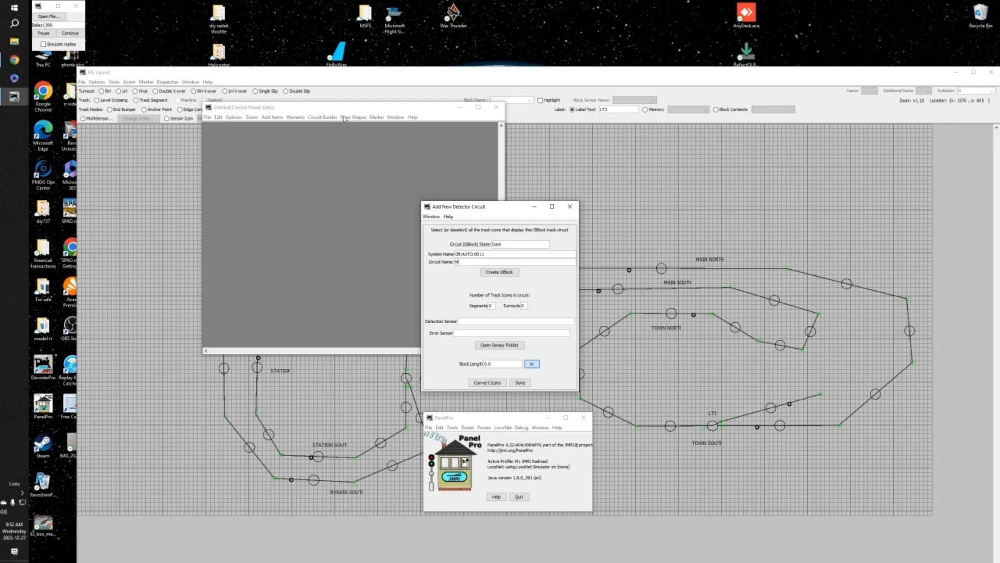
pyautogui.click(323, 117)
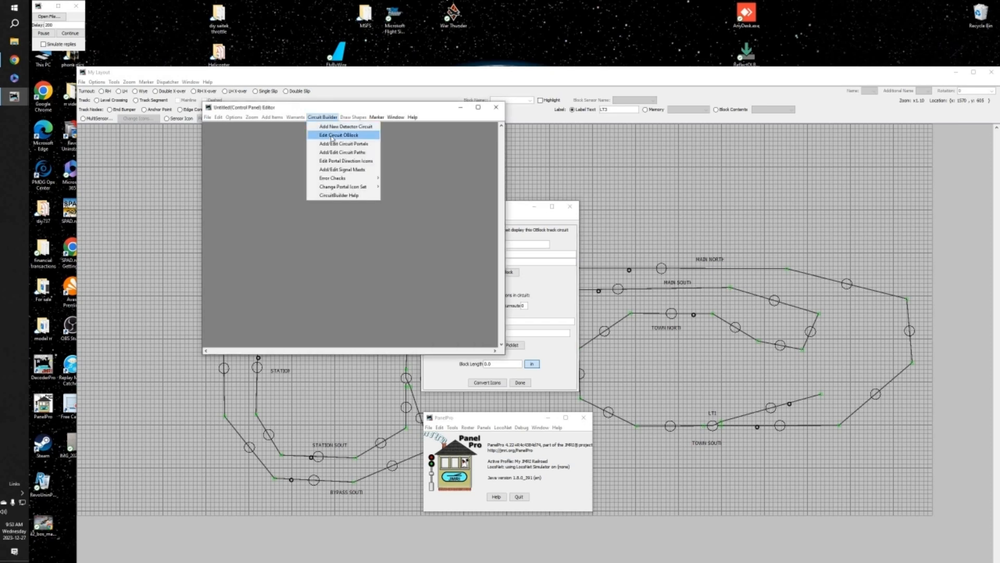
pyautogui.click(333, 136)
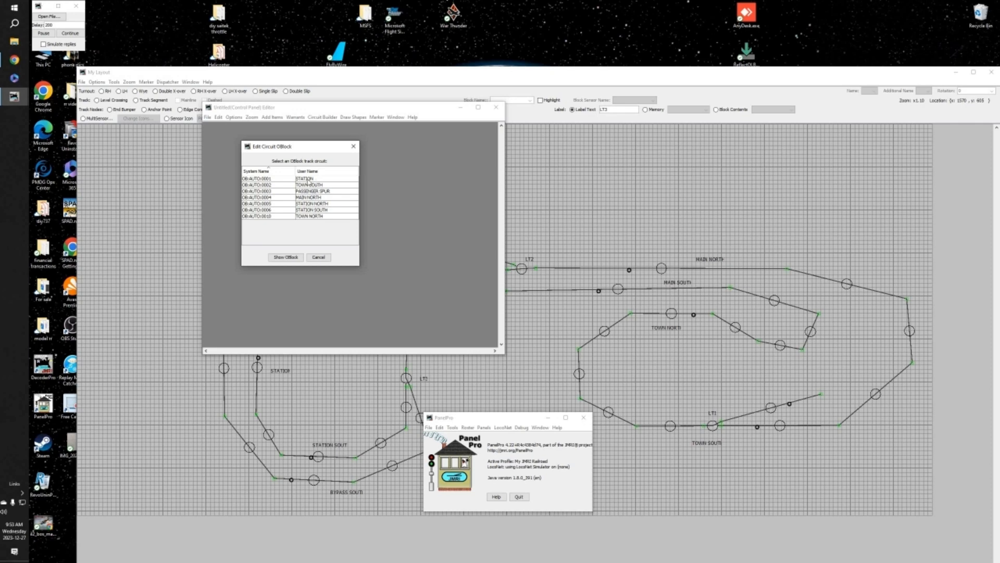
pyautogui.click(318, 256)
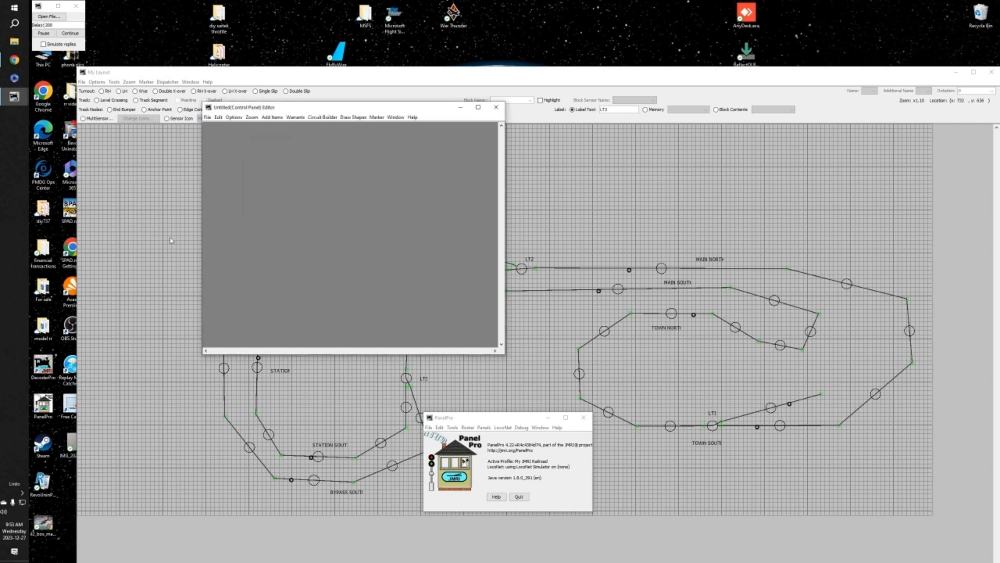
pyautogui.moveTo(16, 98)
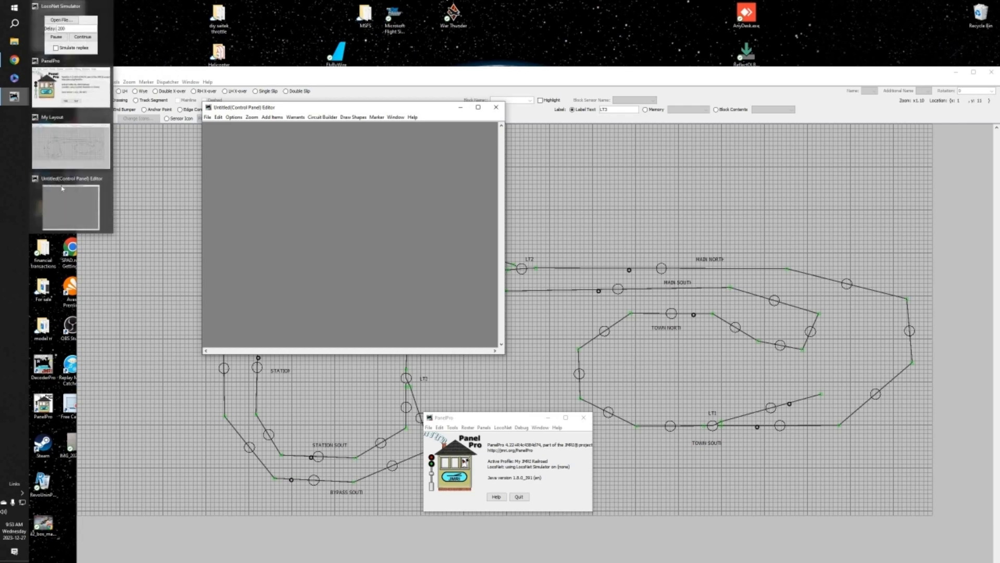
pyautogui.moveTo(83, 212)
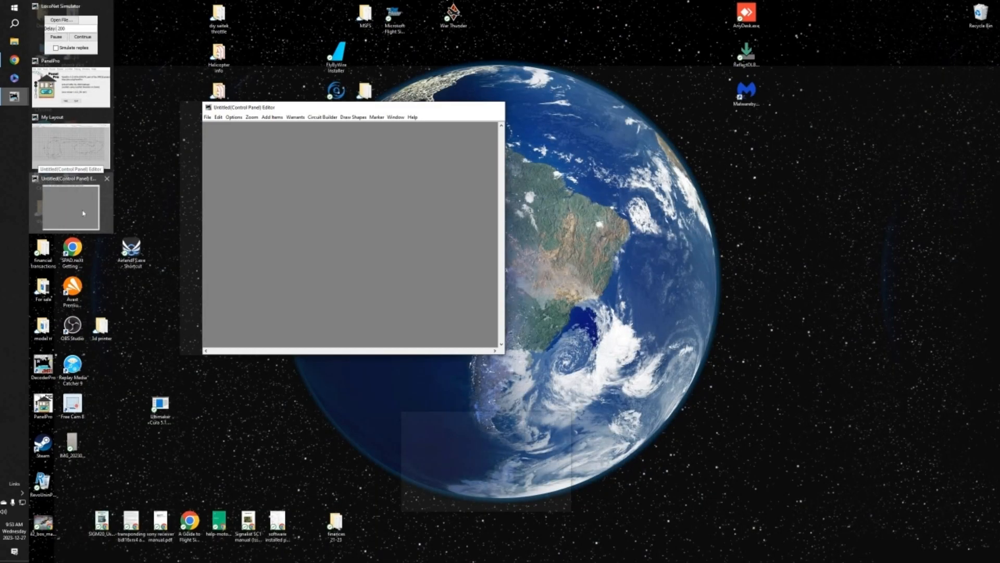
pyautogui.click(83, 213)
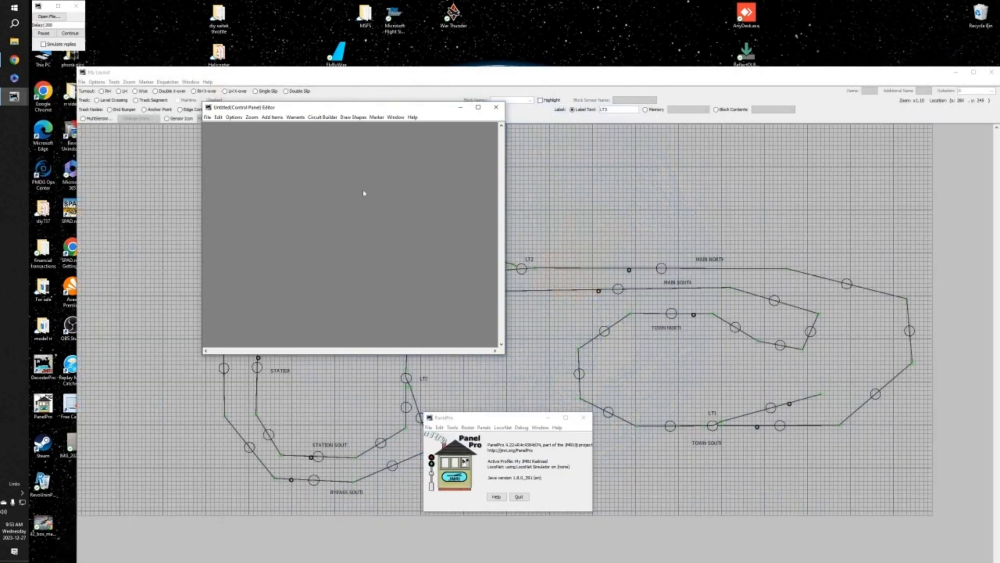
# Add a new detector circuit and create its OBlock with the circuit name MAIN SOUTH.
pyautogui.click(332, 118)
pyautogui.click(340, 127)
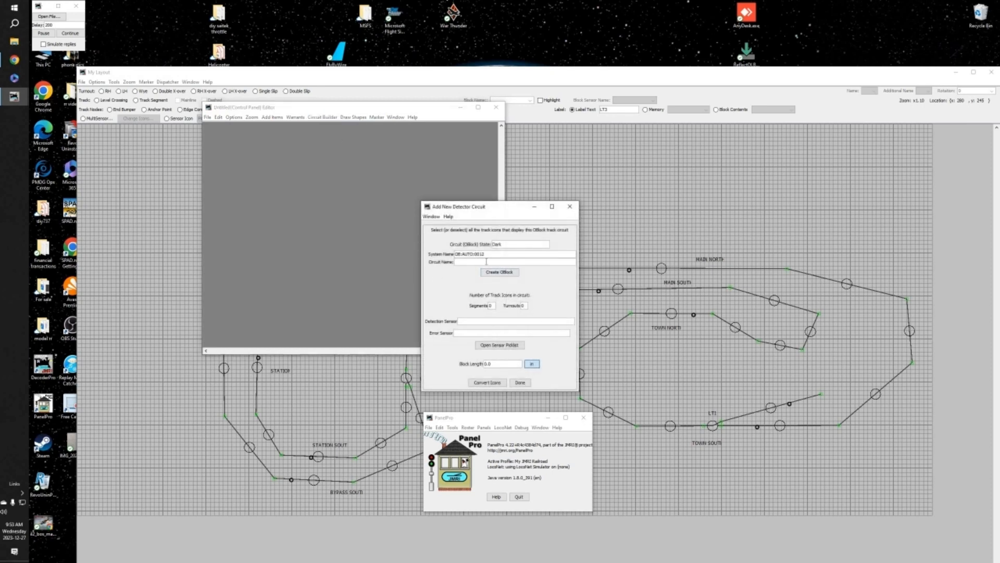
pyautogui.write('TH')
pyautogui.click(493, 272)
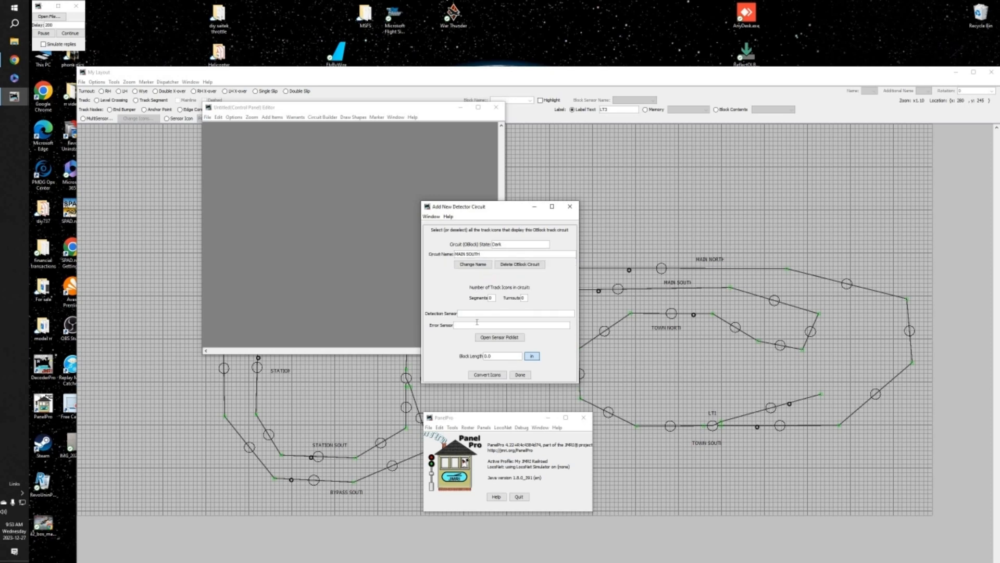
# Assign the MAIN SOUTH sensor as the circuit's detection sensor and finish the circuit, ignoring the missing track icons and default length.
pyautogui.click(500, 338)
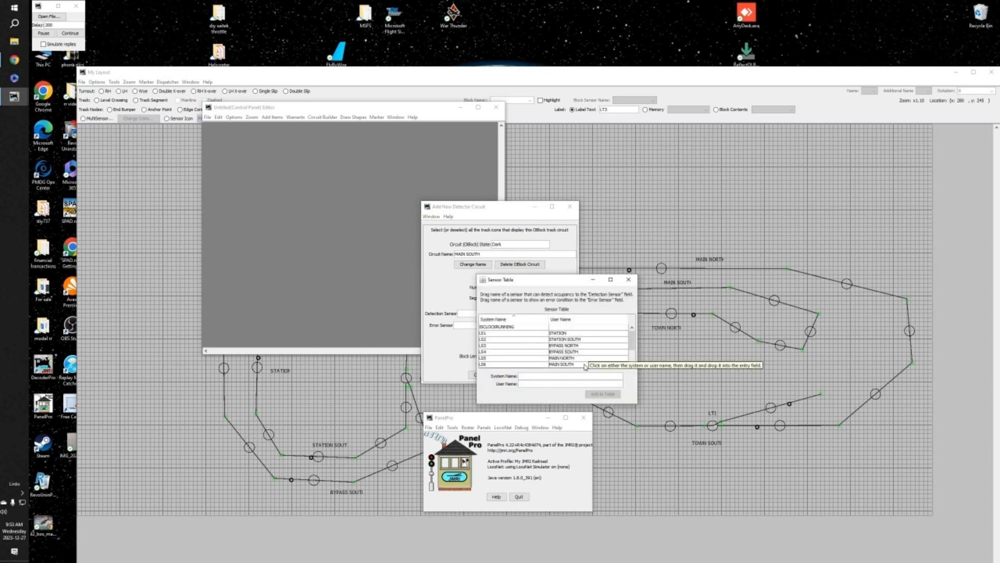
pyautogui.click(585, 365)
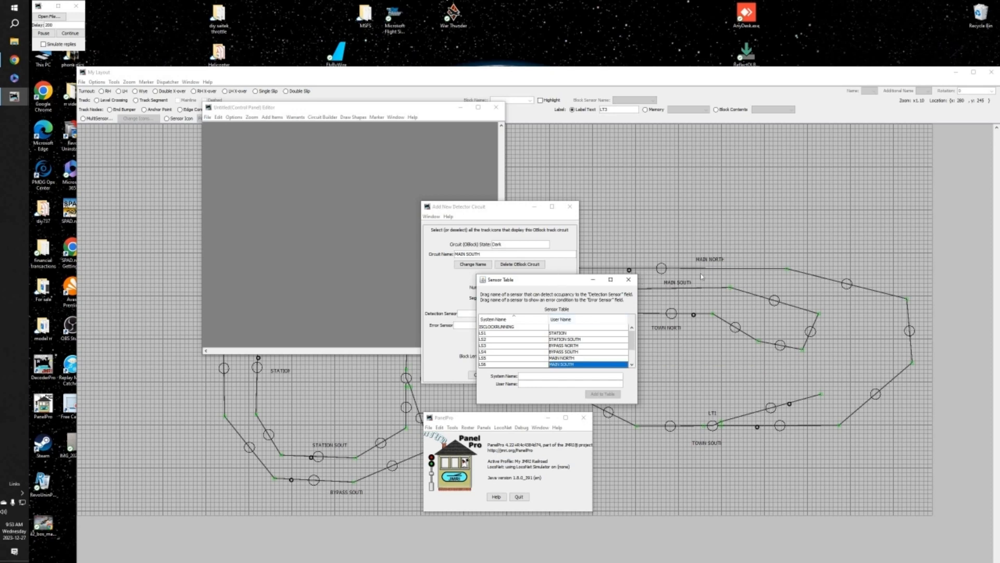
pyautogui.moveTo(611, 279); pyautogui.dragTo(767, 274)
pyautogui.moveTo(738, 360); pyautogui.dragTo(532, 315)
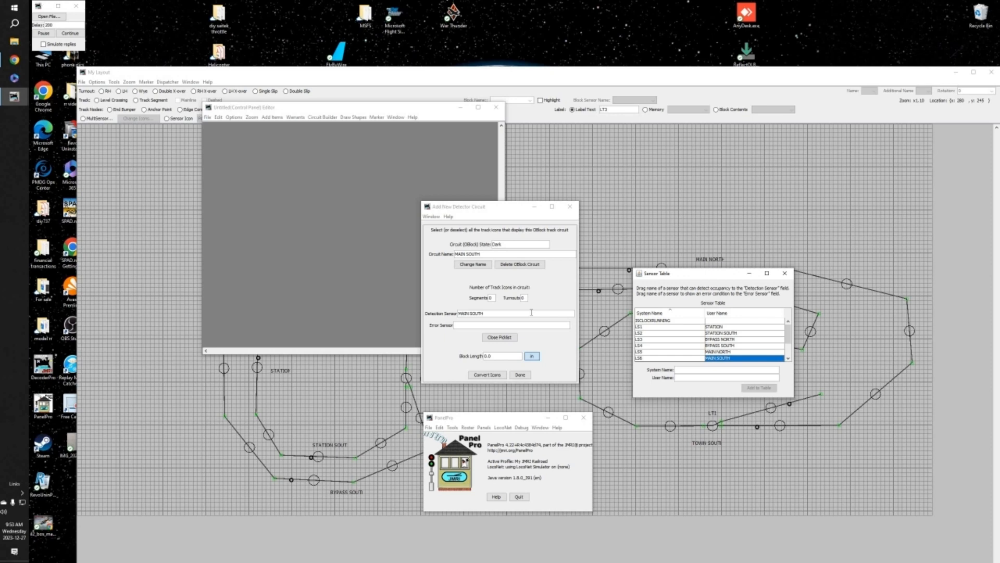
pyautogui.click(494, 338)
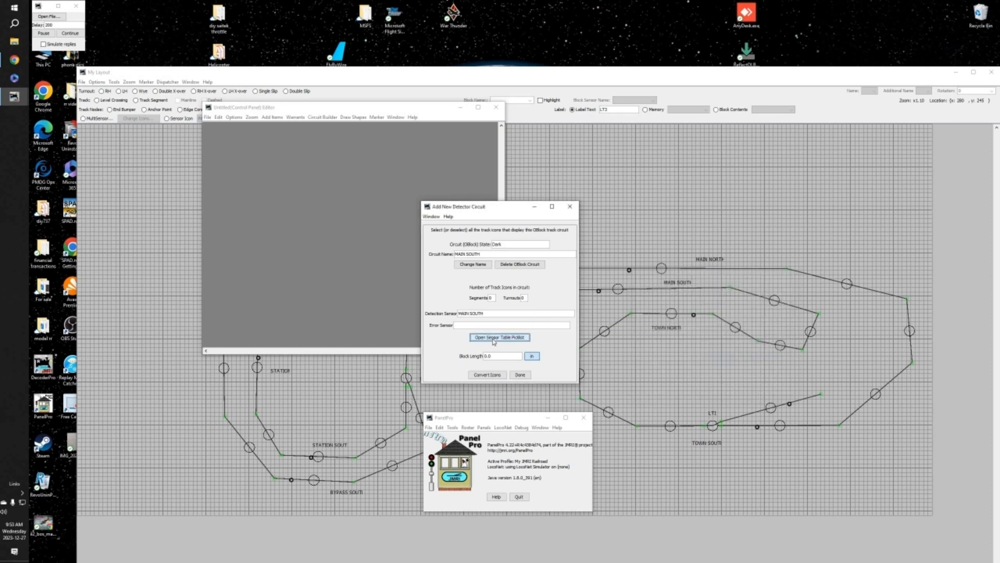
pyautogui.click(521, 376)
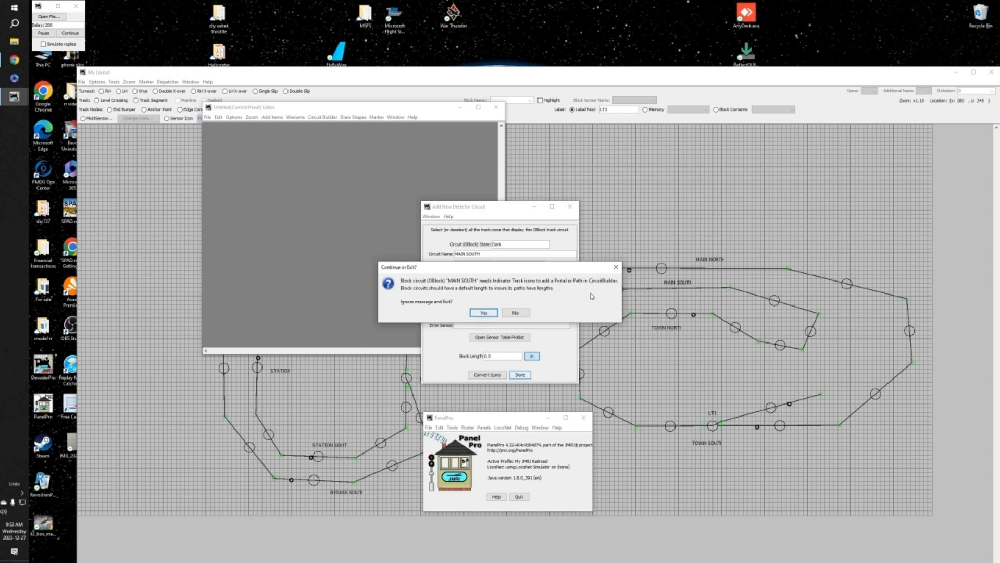
pyautogui.click(484, 313)
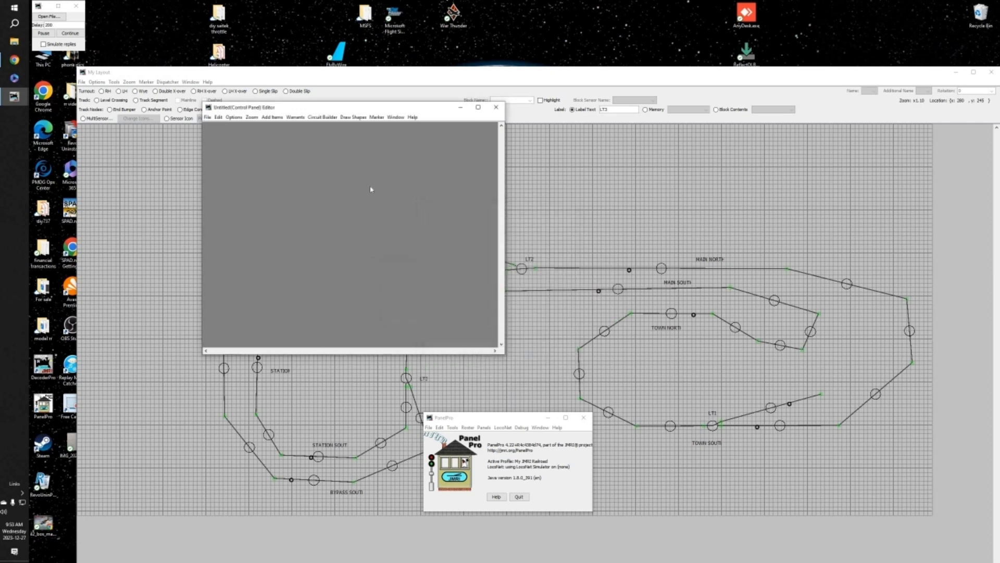
# Check the OBlock track circuit list again for the MAIN SOUTH circuit, then cancel the selection.
pyautogui.click(330, 117)
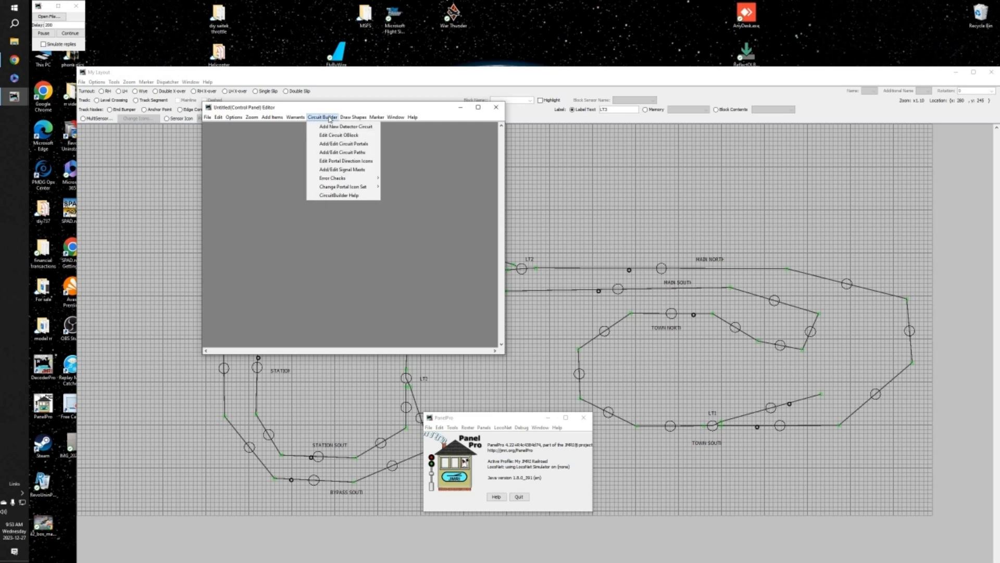
pyautogui.click(344, 136)
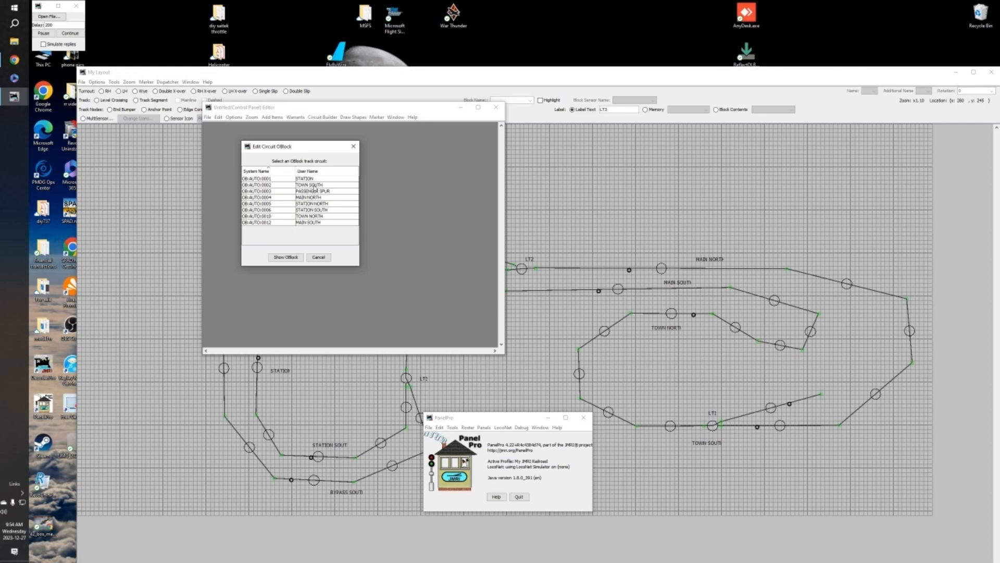
pyautogui.click(318, 257)
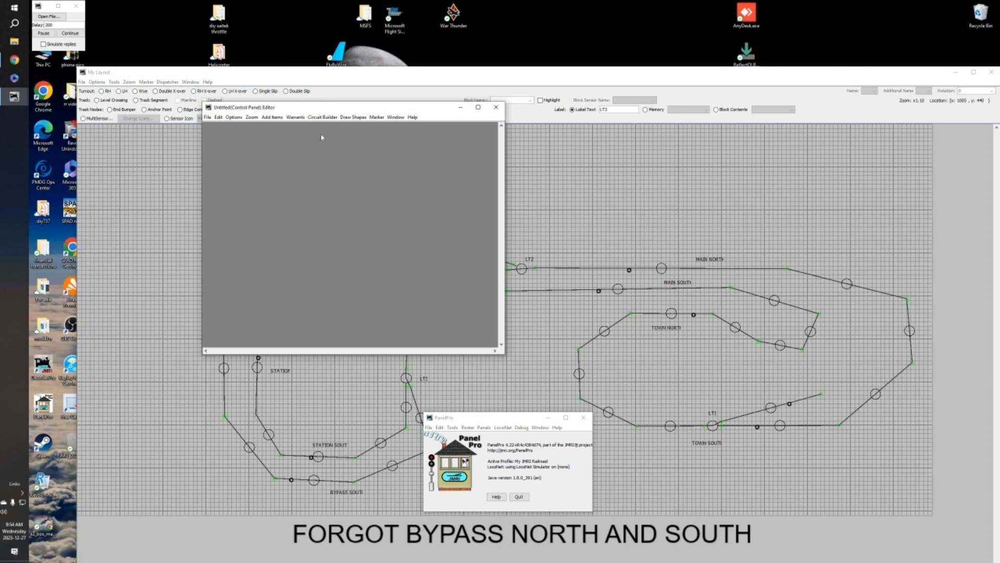
# Open the Item Palette at the Indicator Track items and enlarge its window to show the icon sets.
pyautogui.click(272, 118)
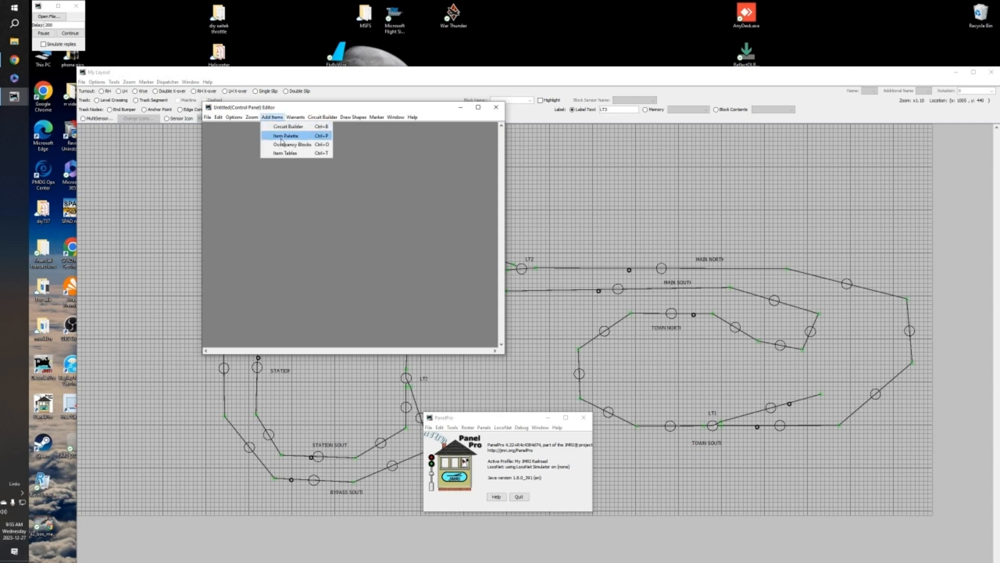
pyautogui.click(281, 137)
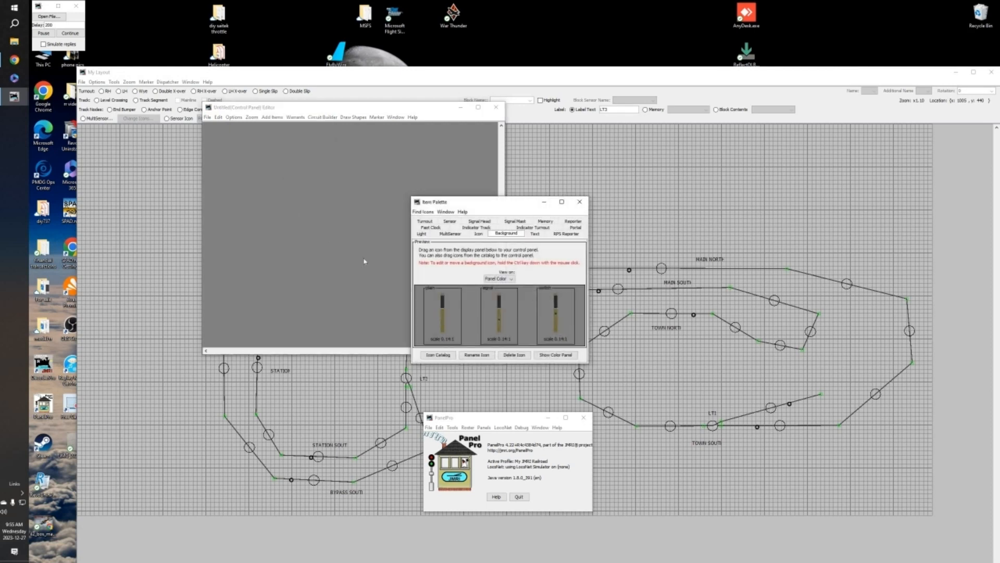
pyautogui.click(487, 228)
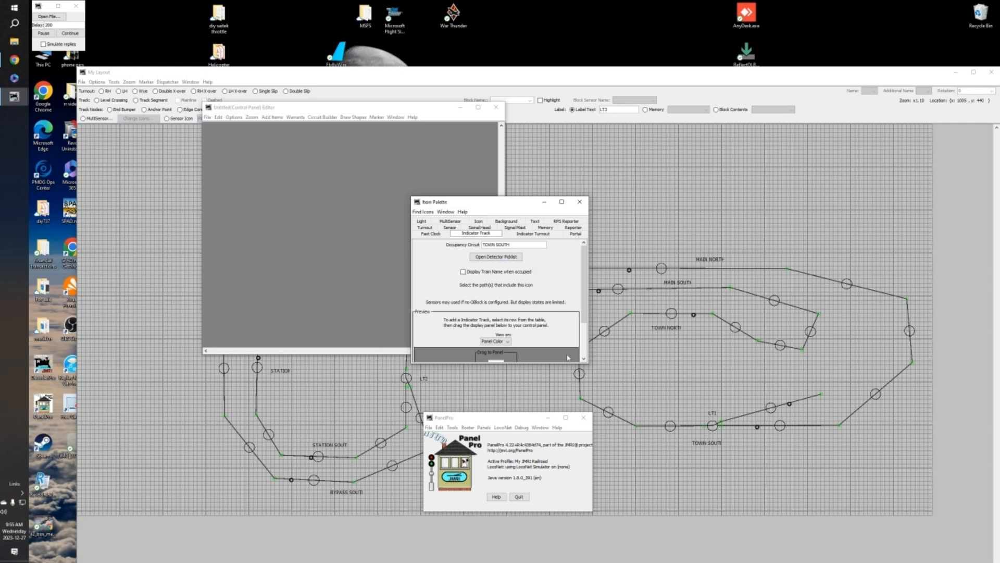
pyautogui.moveTo(565, 364); pyautogui.dragTo(565, 434)
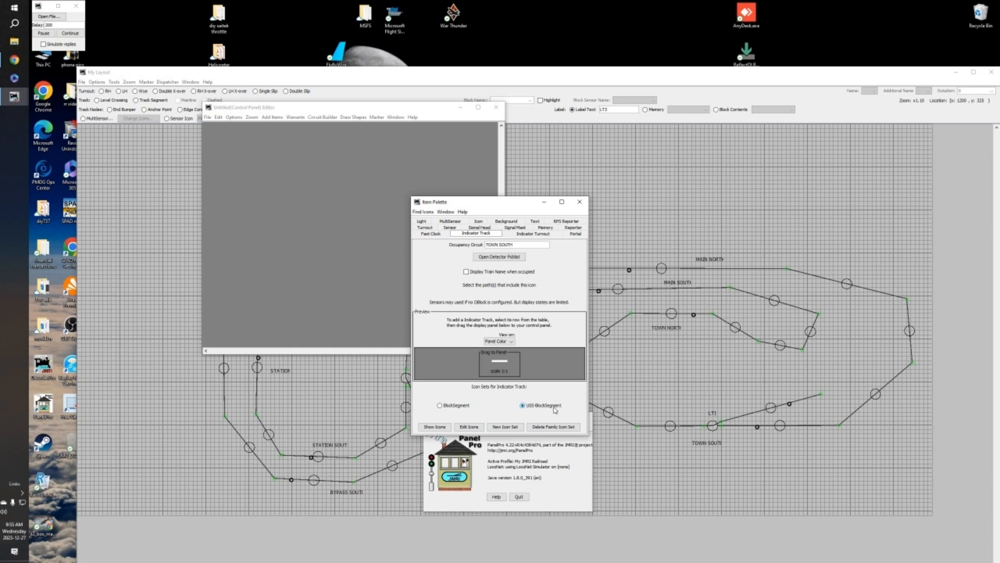
# Cancel the creation of a new icon set and show the state icons of the USS-BlockSegment set.
pyautogui.click(501, 428)
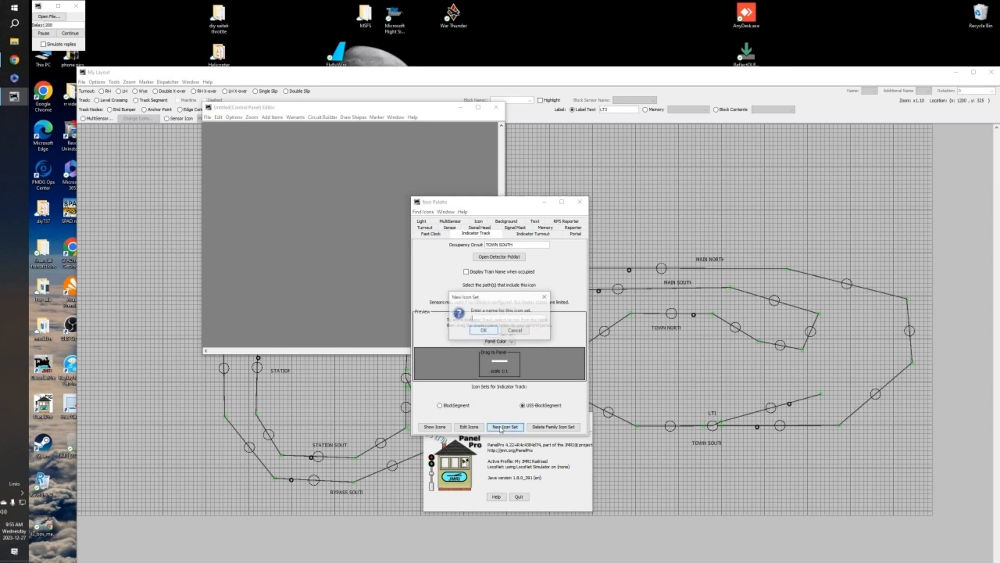
pyautogui.click(515, 330)
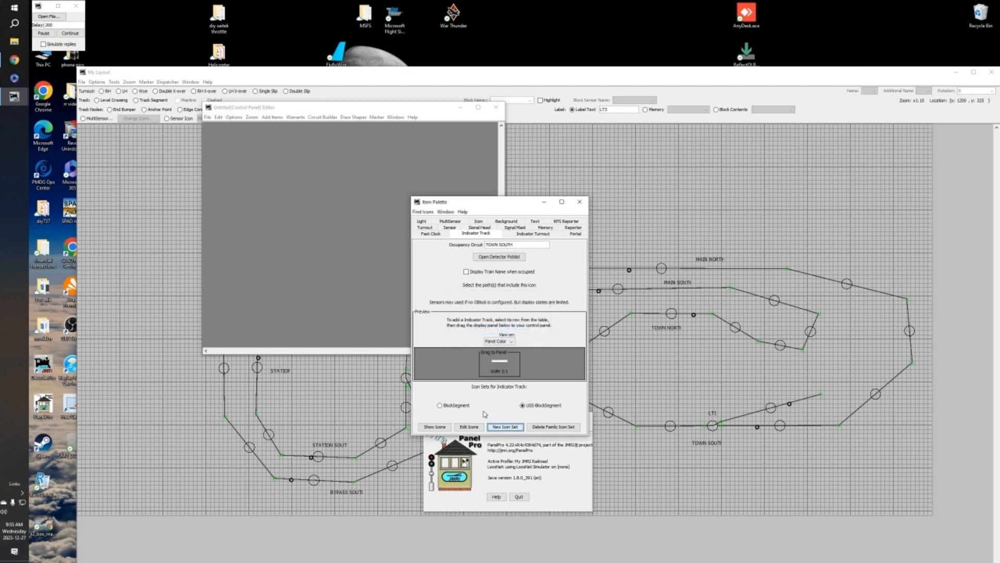
pyautogui.click(432, 427)
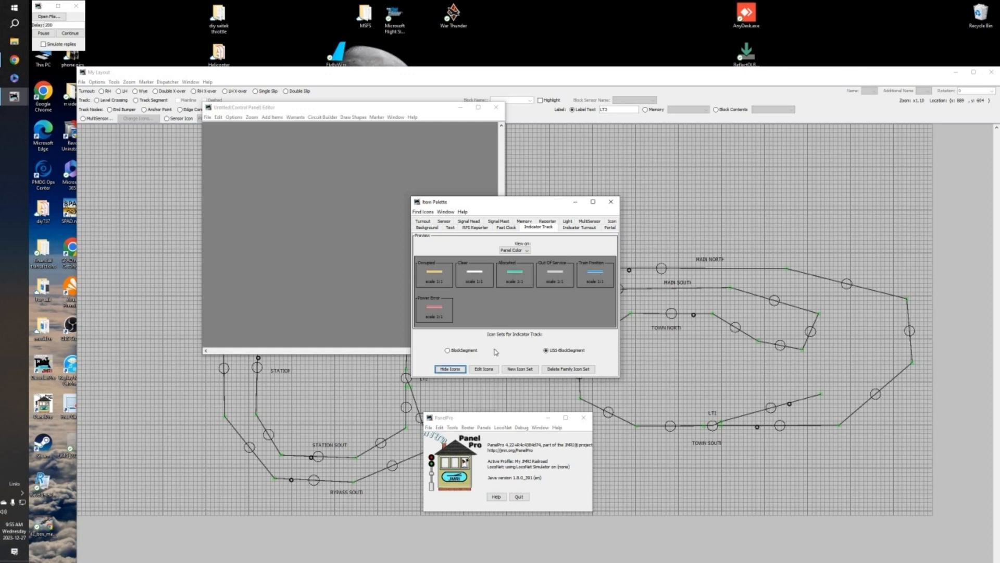
# Open the USS-BlockSegment icon set for editing and view the block images under icons, USS, track in the program catalog.
pyautogui.click(488, 369)
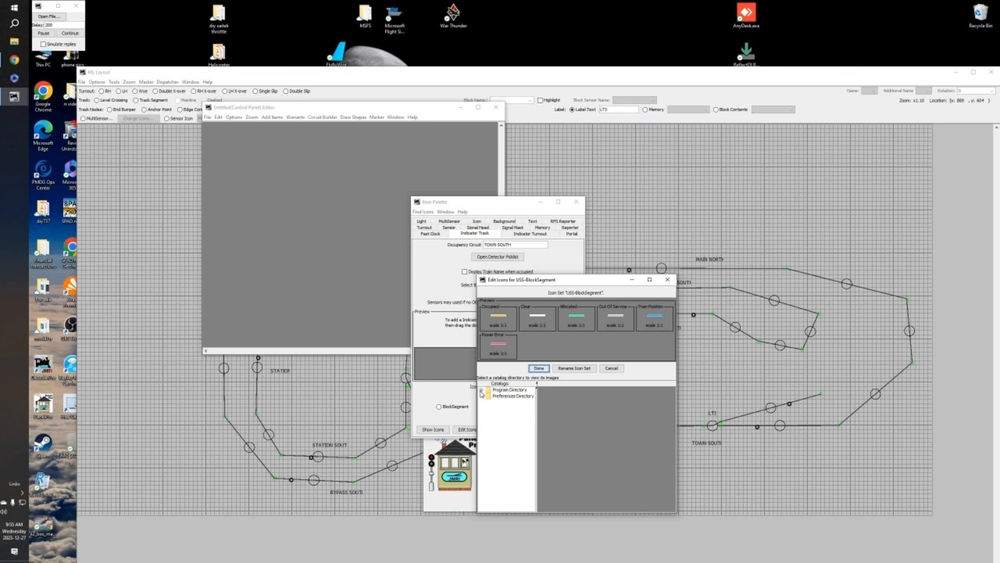
pyautogui.click(480, 390)
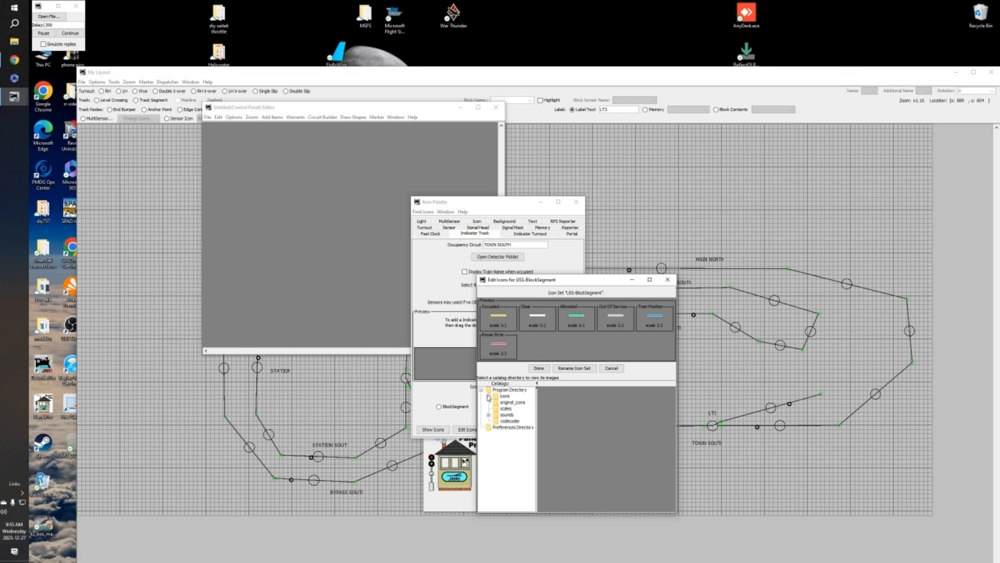
pyautogui.click(489, 397)
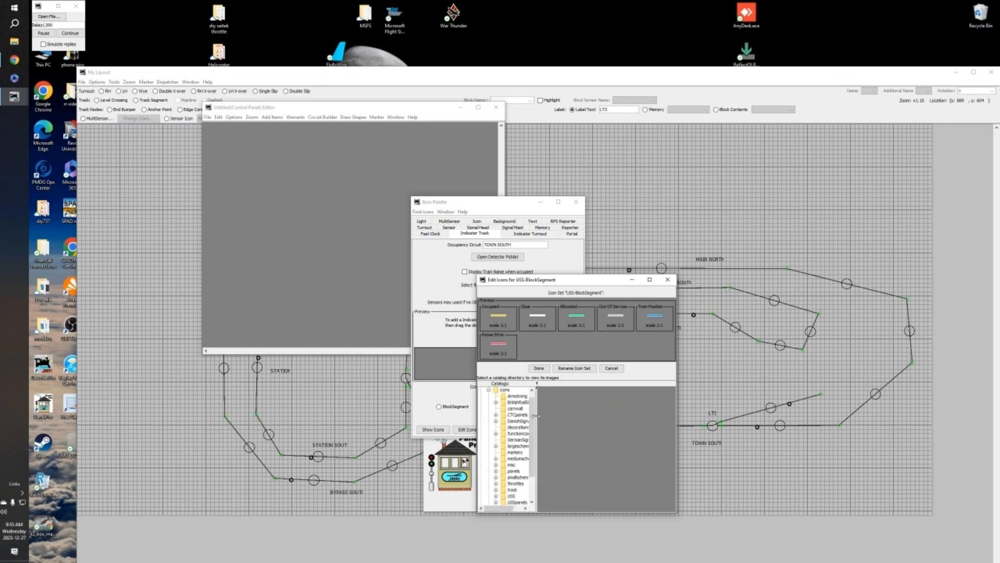
pyautogui.scroll(-2, 531, 443)
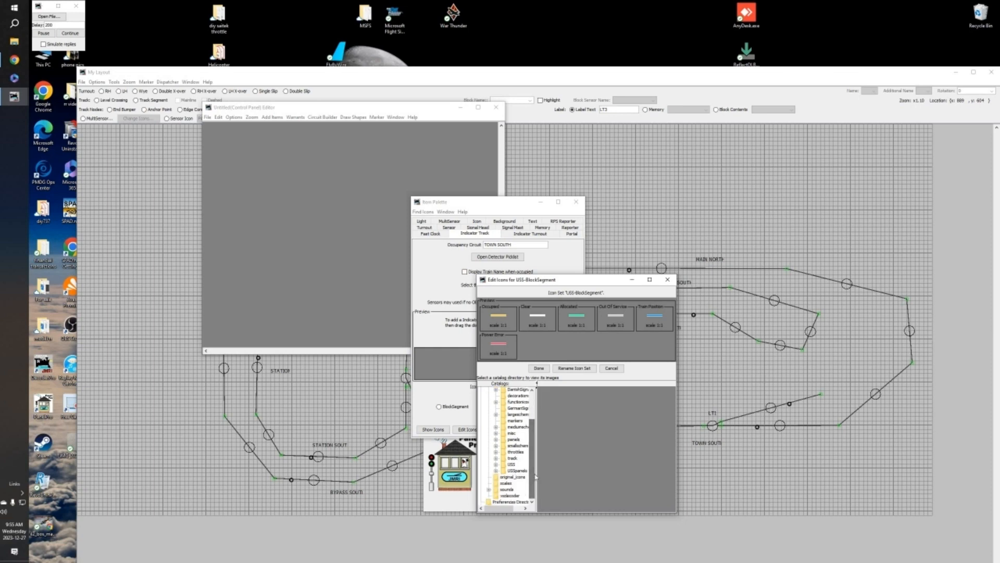
pyautogui.moveTo(536, 475); pyautogui.dragTo(584, 476)
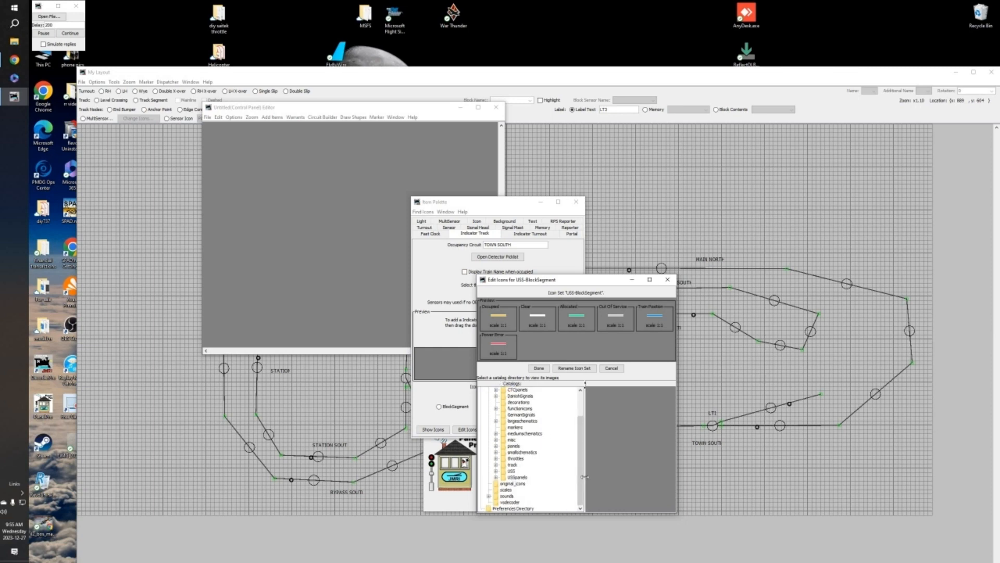
pyautogui.click(496, 472)
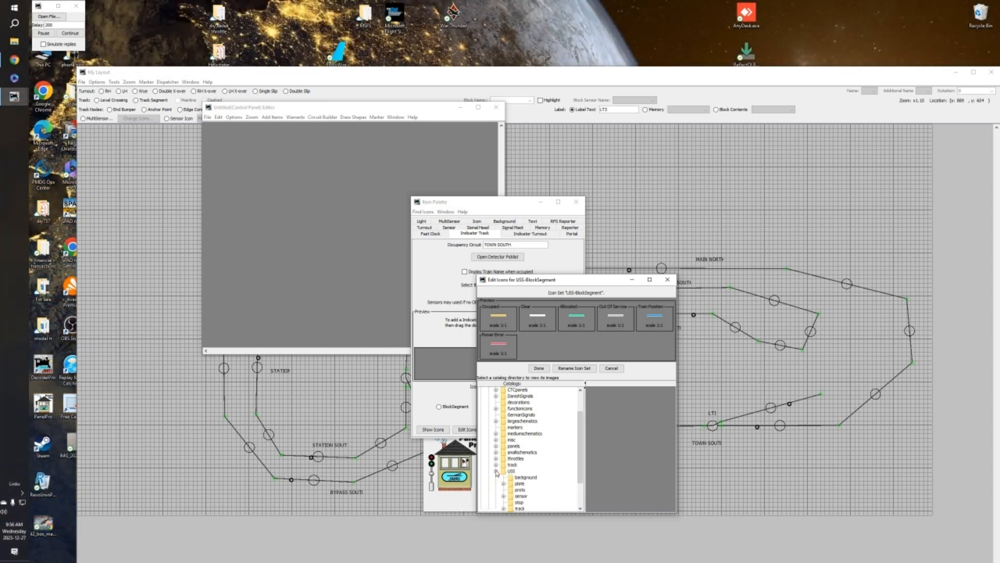
pyautogui.moveTo(581, 458); pyautogui.dragTo(581, 480)
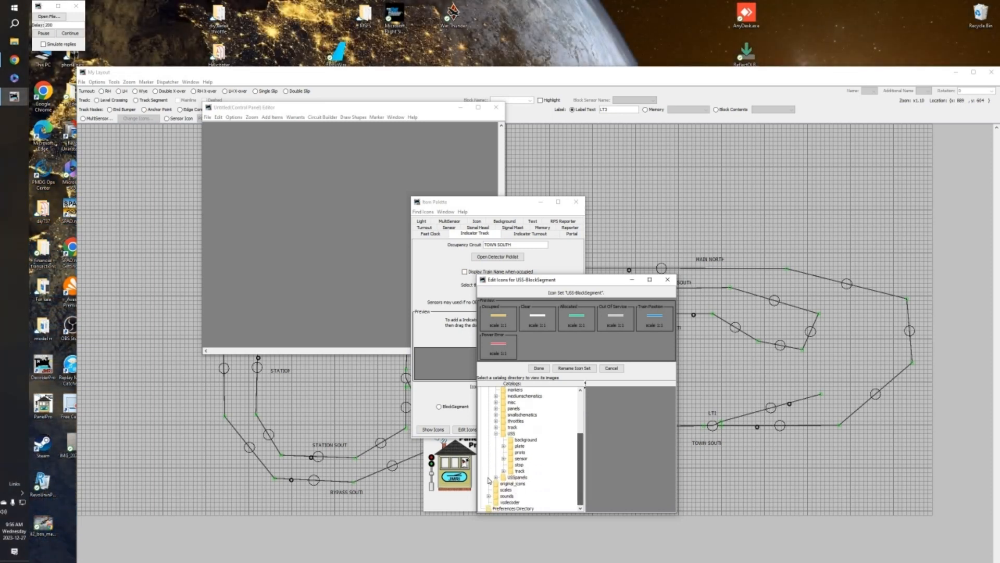
pyautogui.click(504, 472)
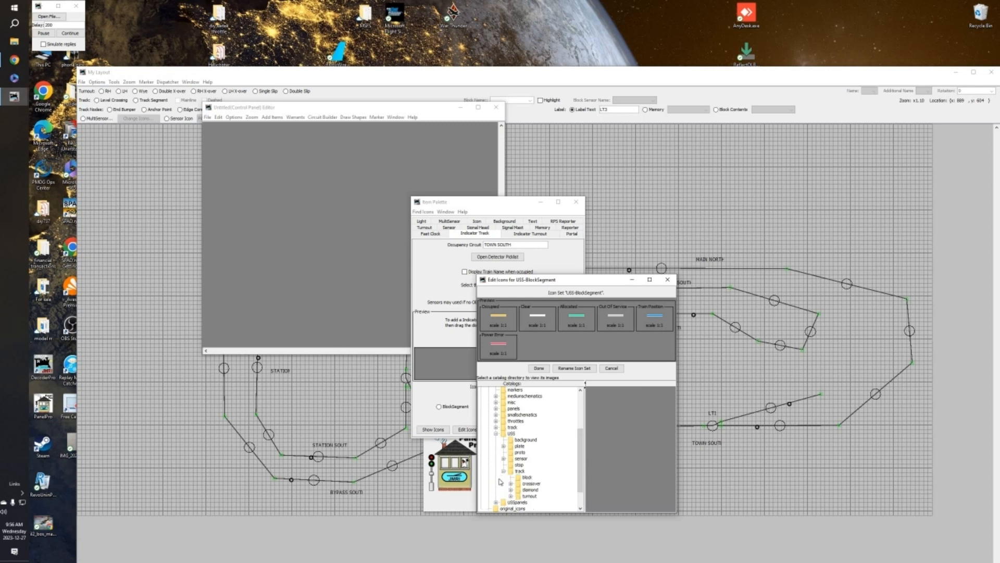
pyautogui.click(526, 477)
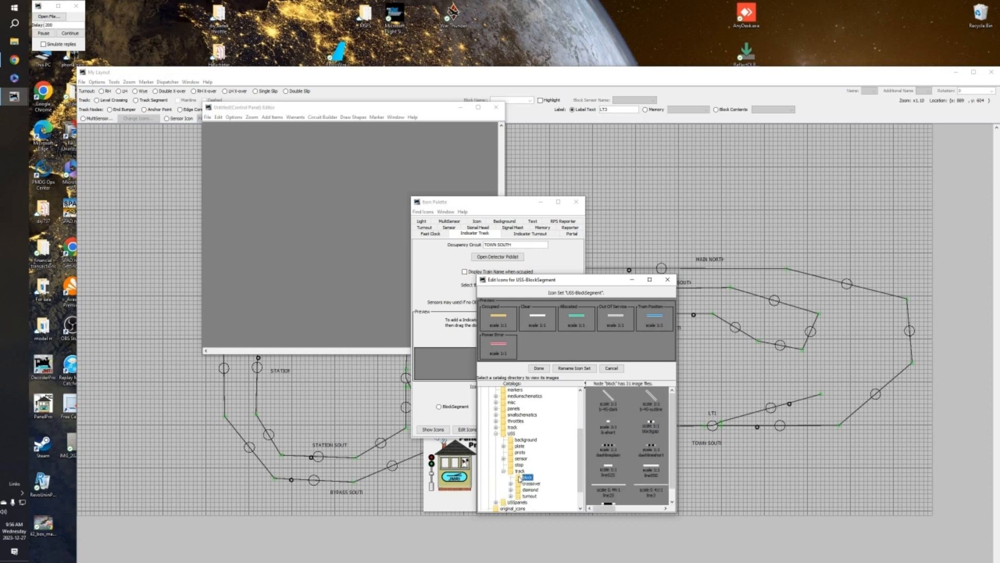
# Examine the TrackSeg images of the line and UTCS track folders in the catalog, then finish editing the icon set without changing its icons.
pyautogui.click(504, 472)
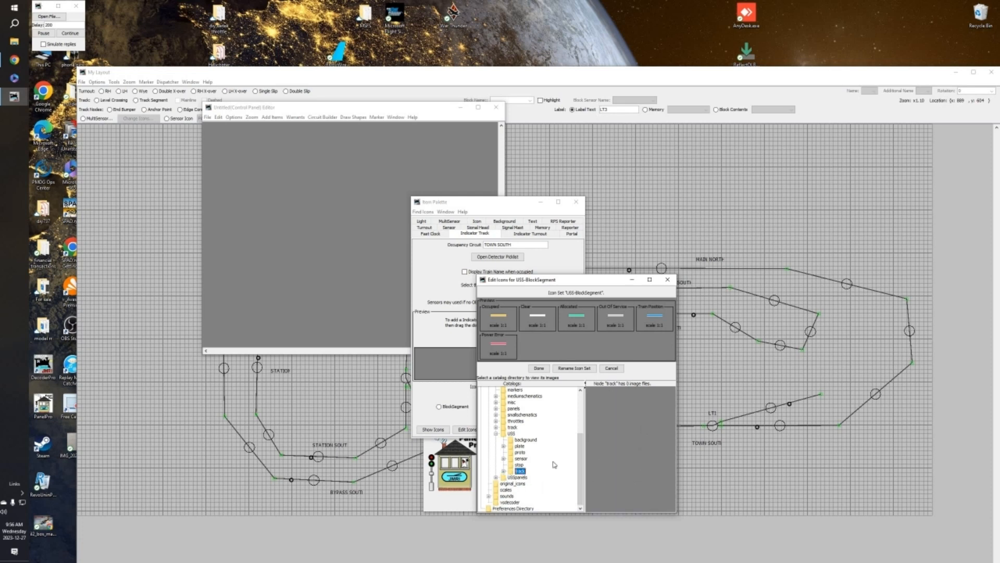
pyautogui.click(496, 434)
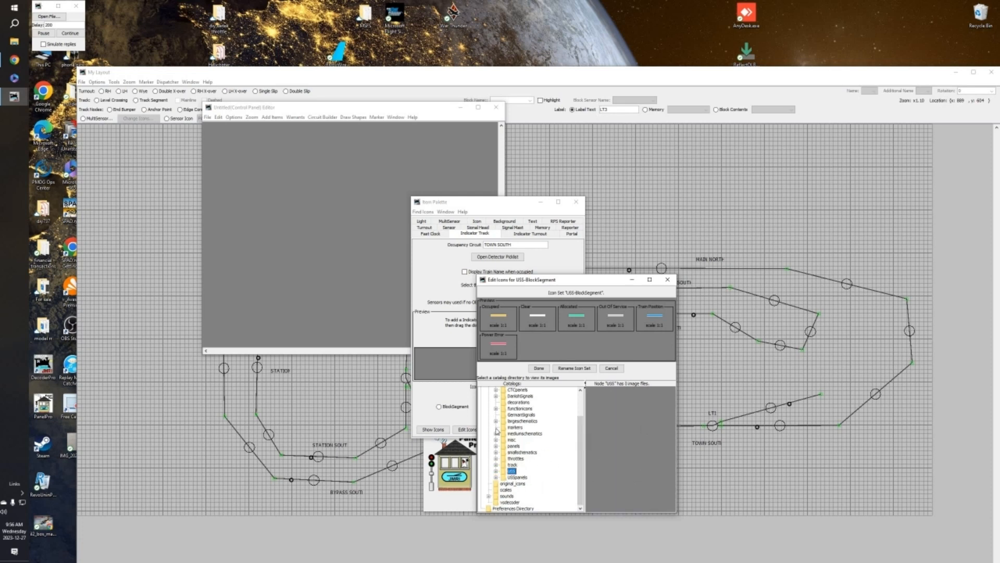
pyautogui.click(496, 465)
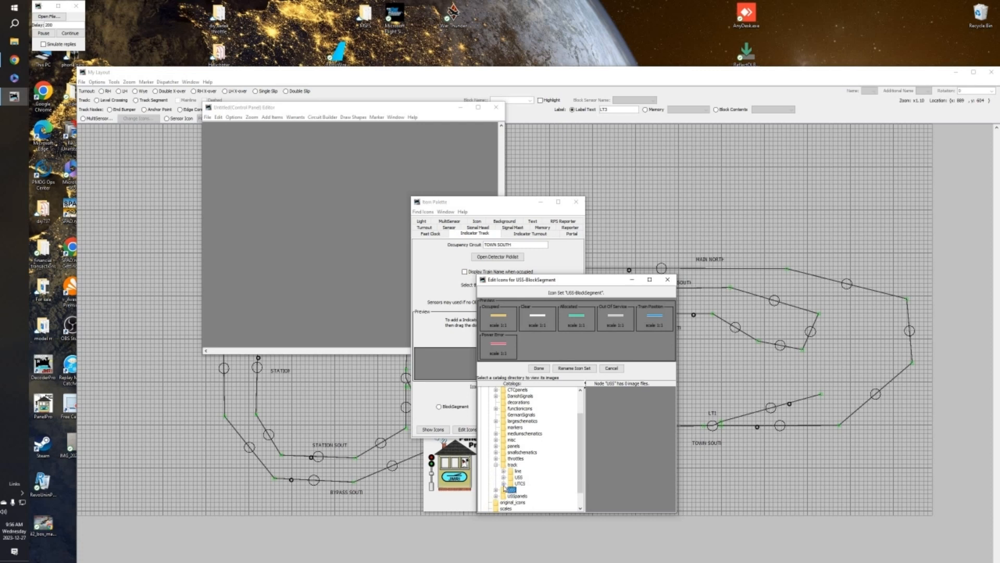
pyautogui.click(504, 471)
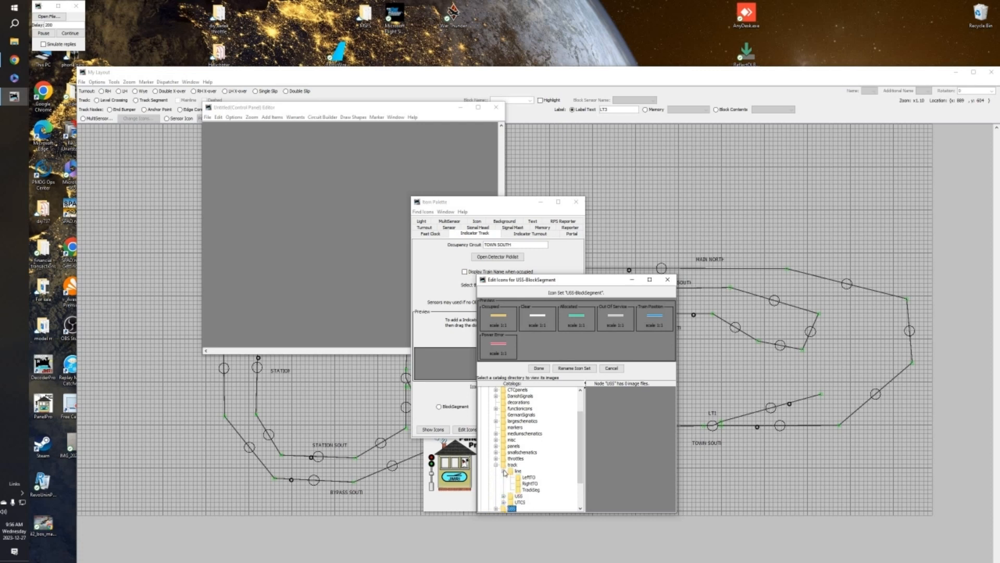
pyautogui.click(518, 490)
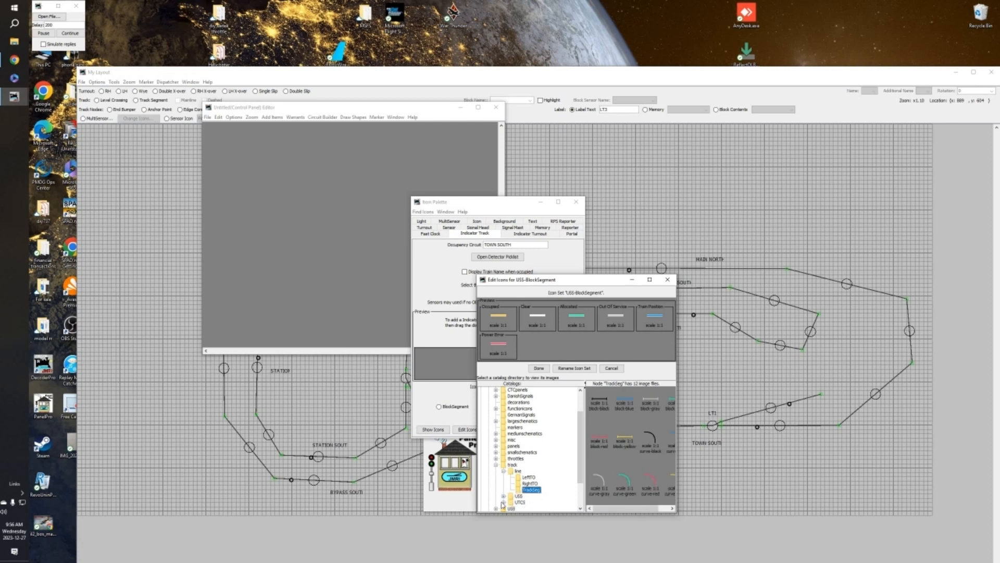
pyautogui.click(504, 502)
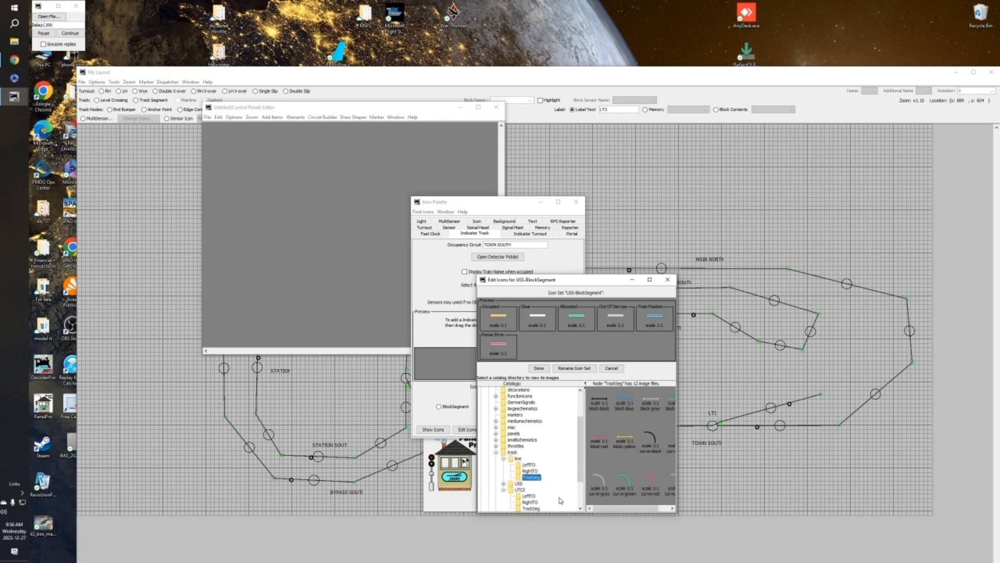
pyautogui.scroll(-1, 561, 500)
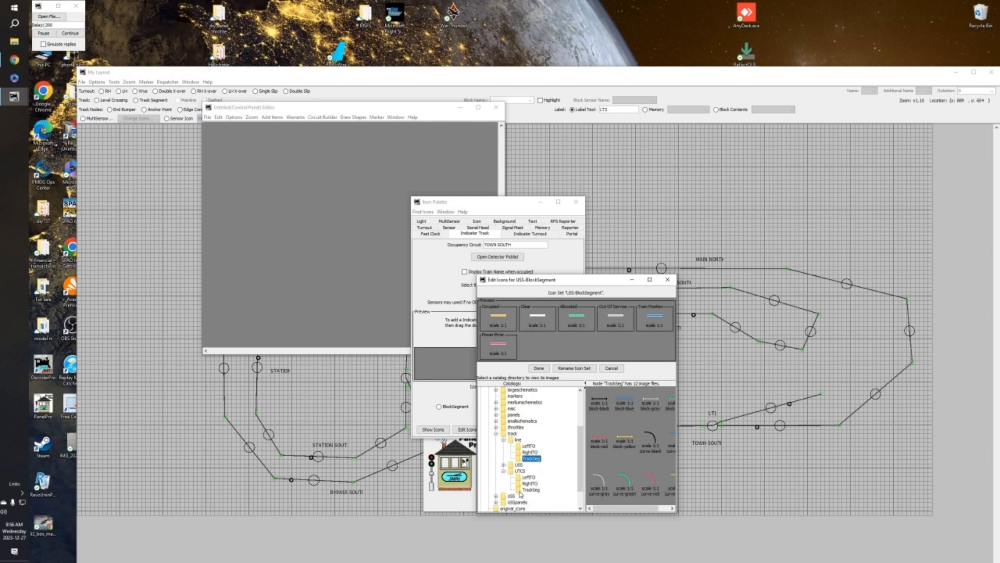
pyautogui.click(519, 491)
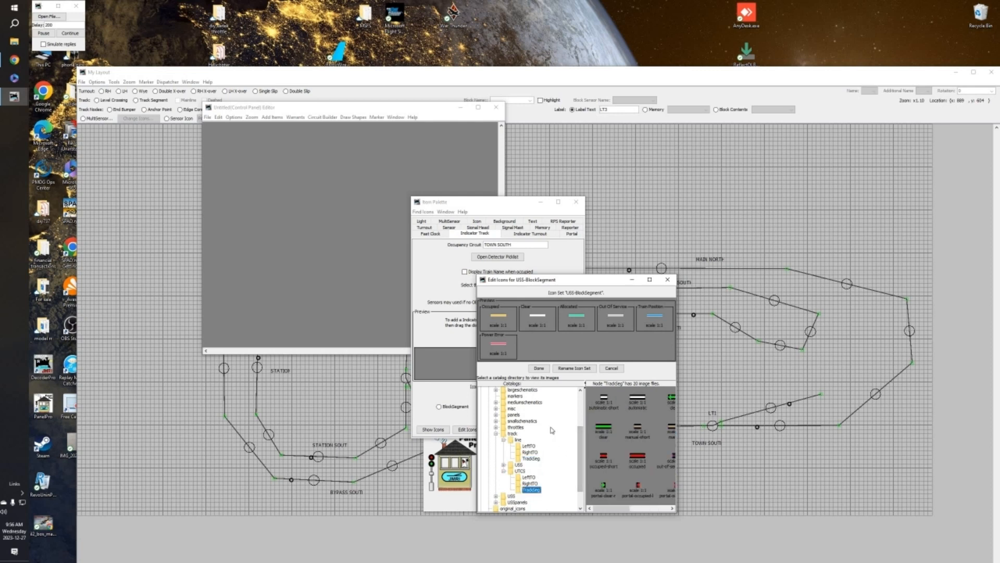
pyautogui.click(545, 369)
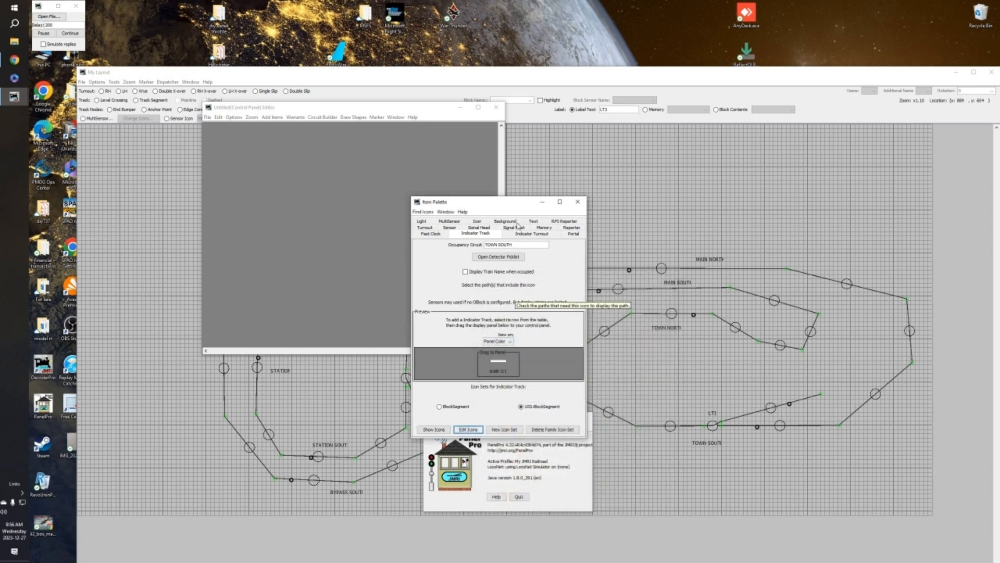
# Place a USS-BlockSegment indicator track for TOWN SOUTH on the control panel, then open its icon editor and update the panel.
pyautogui.moveTo(510, 203); pyautogui.dragTo(642, 193)
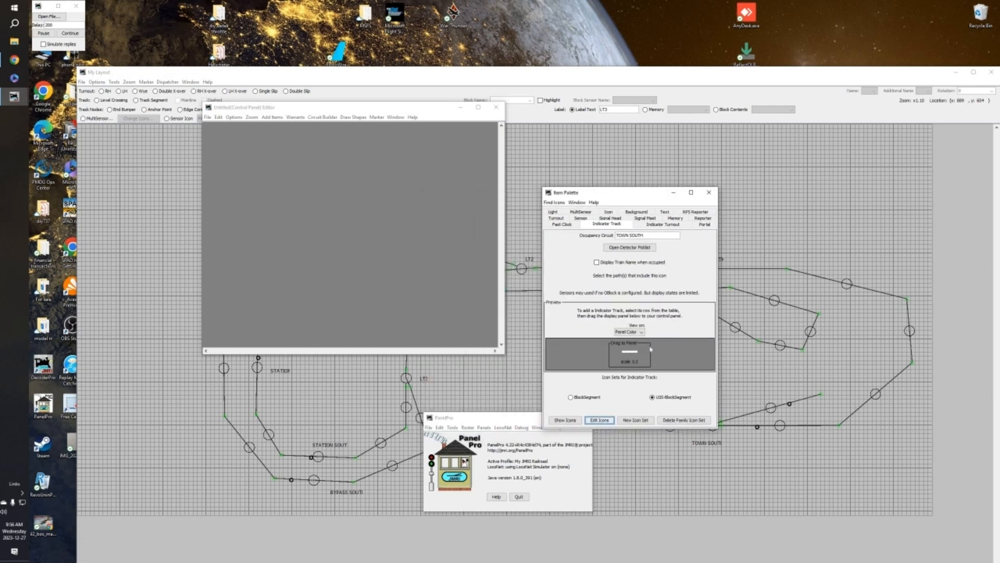
pyautogui.moveTo(575, 329); pyautogui.dragTo(409, 198)
pyautogui.rightClick(418, 202)
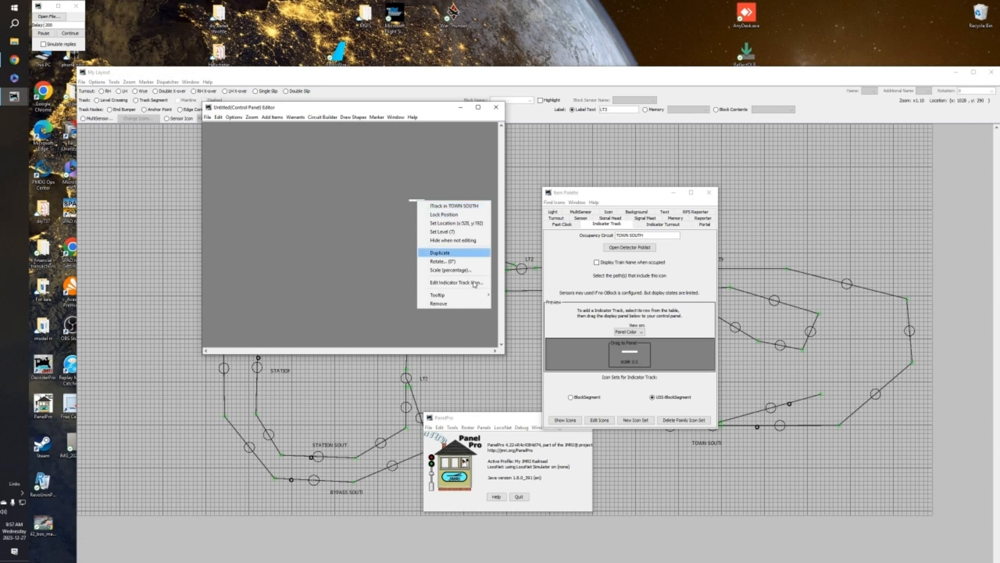
pyautogui.click(456, 281)
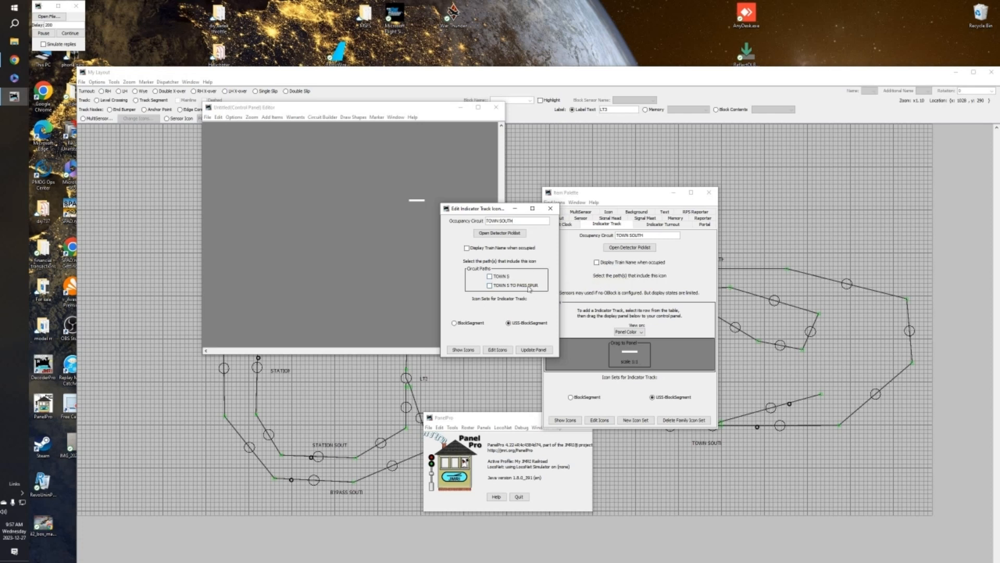
pyautogui.click(533, 350)
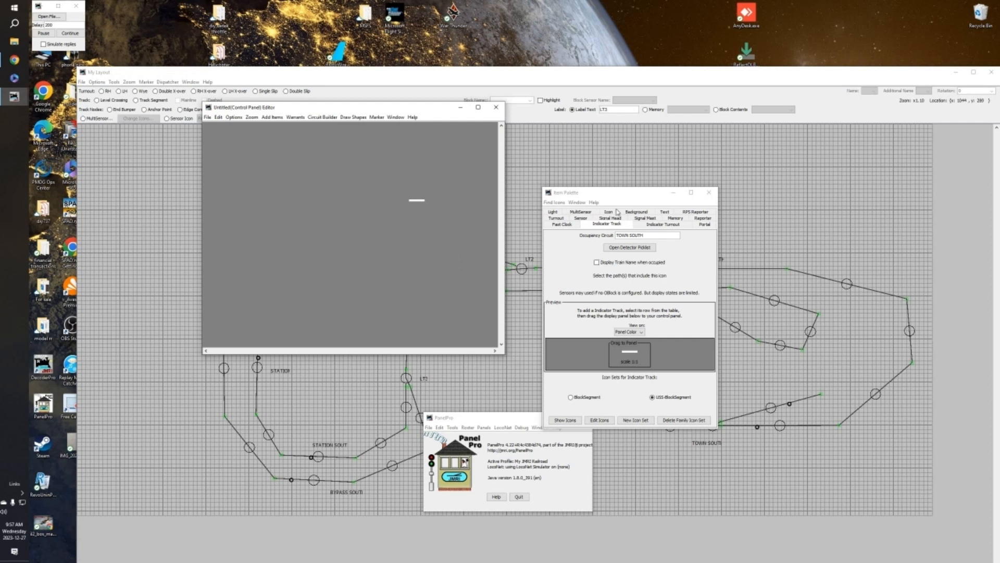
# Place a USS-LeftTurnout indicator turnout for LT1 on the control panel and align it with the end of the track segment.
pyautogui.click(664, 224)
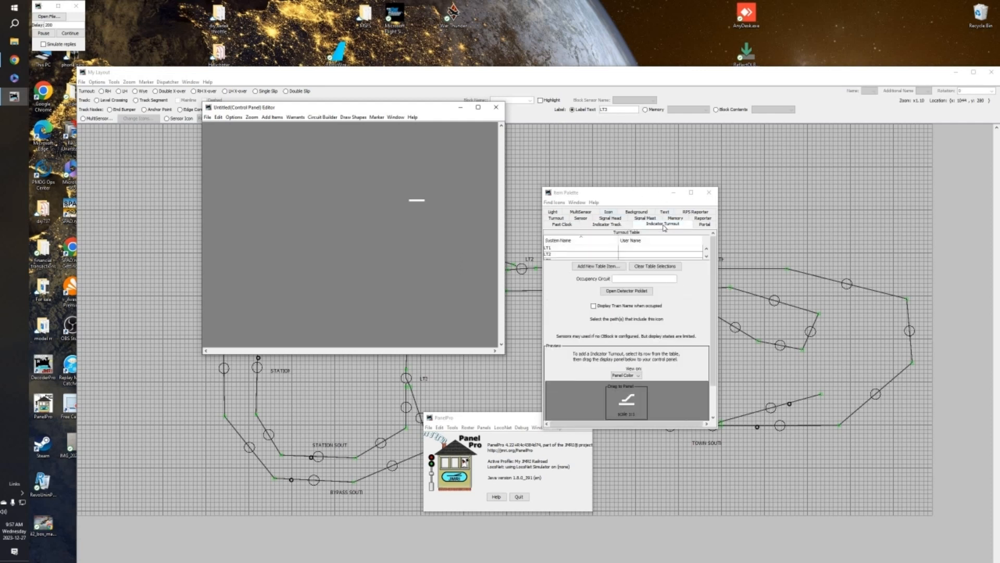
pyautogui.click(652, 194)
pyautogui.moveTo(632, 195); pyautogui.dragTo(634, 130)
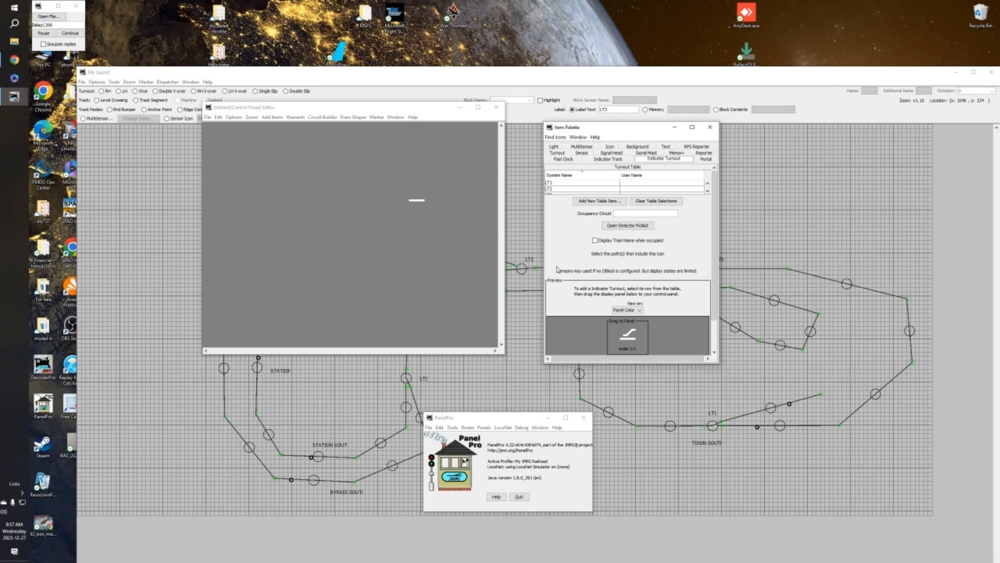
pyautogui.click(562, 185)
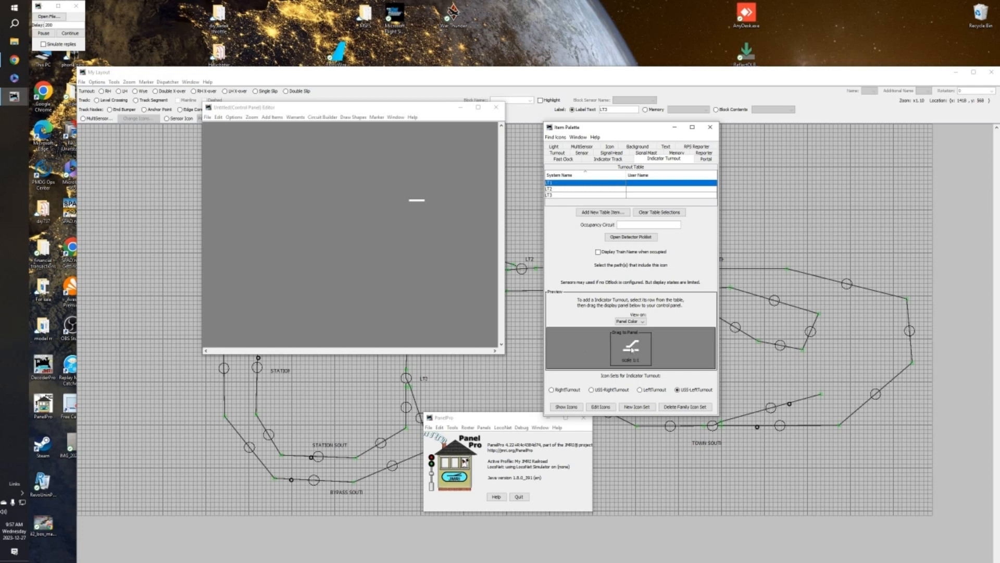
pyautogui.moveTo(630, 348); pyautogui.dragTo(430, 203)
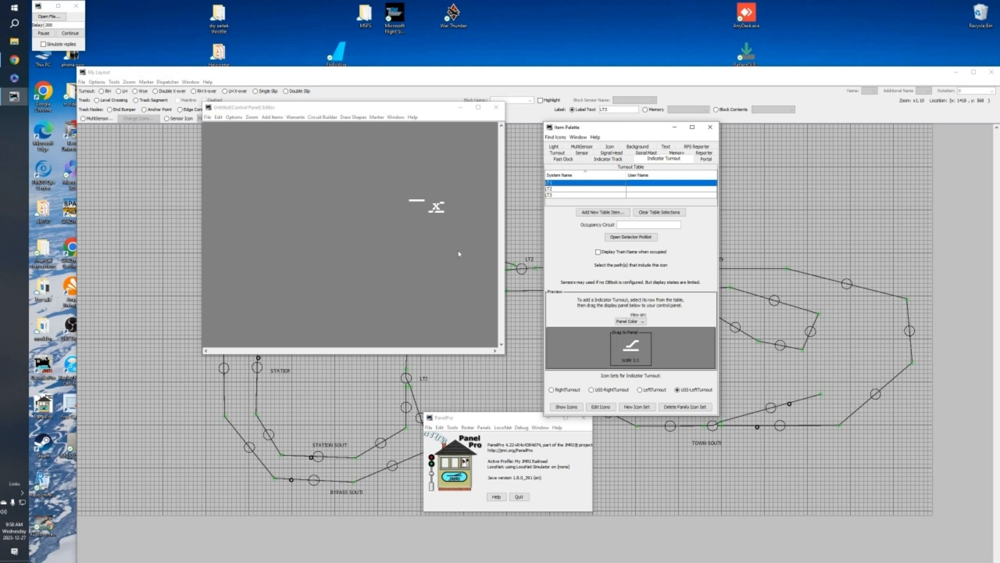
pyautogui.moveTo(436, 208); pyautogui.dragTo(432, 196)
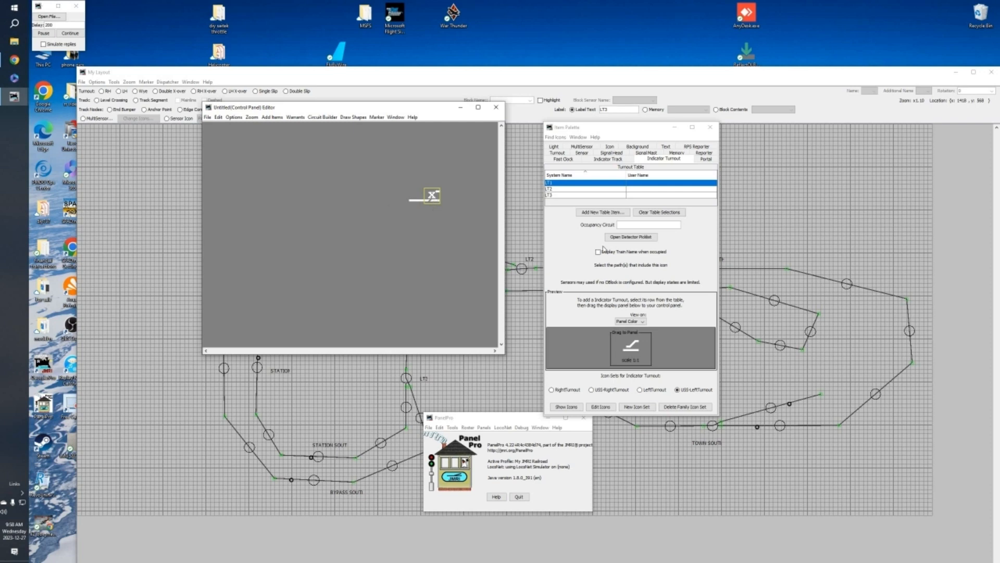
# Look at the track arrangement around turnout LT1 in My Layout, then return to the Item Palette and control panel windows.
pyautogui.click(712, 428)
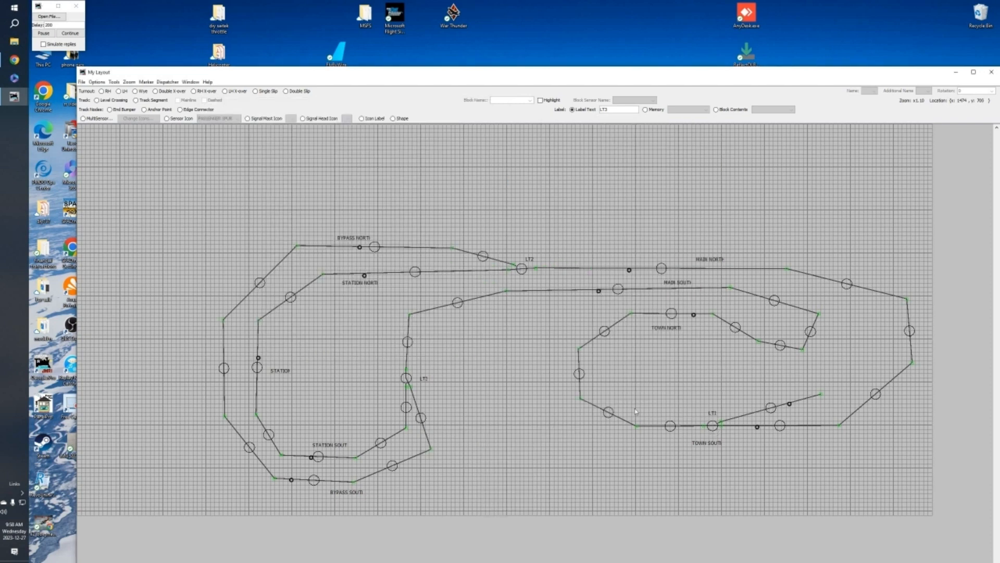
pyautogui.moveTo(14, 96)
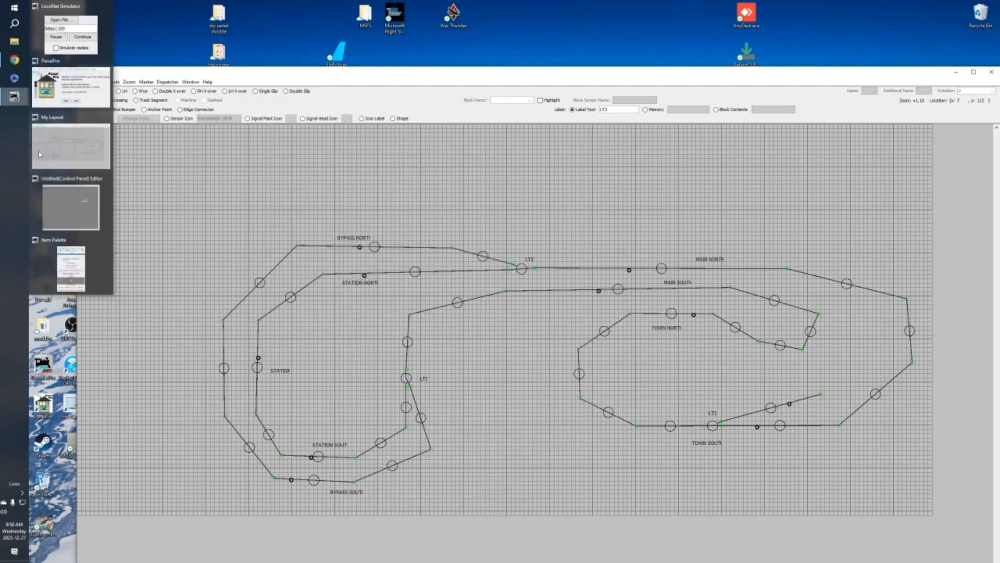
pyautogui.click(101, 256)
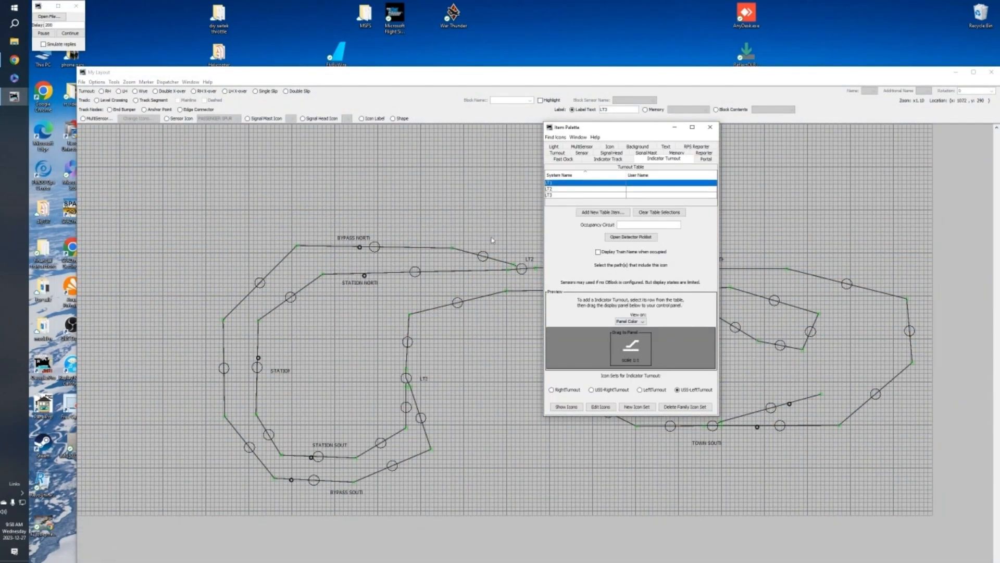
pyautogui.moveTo(12, 101)
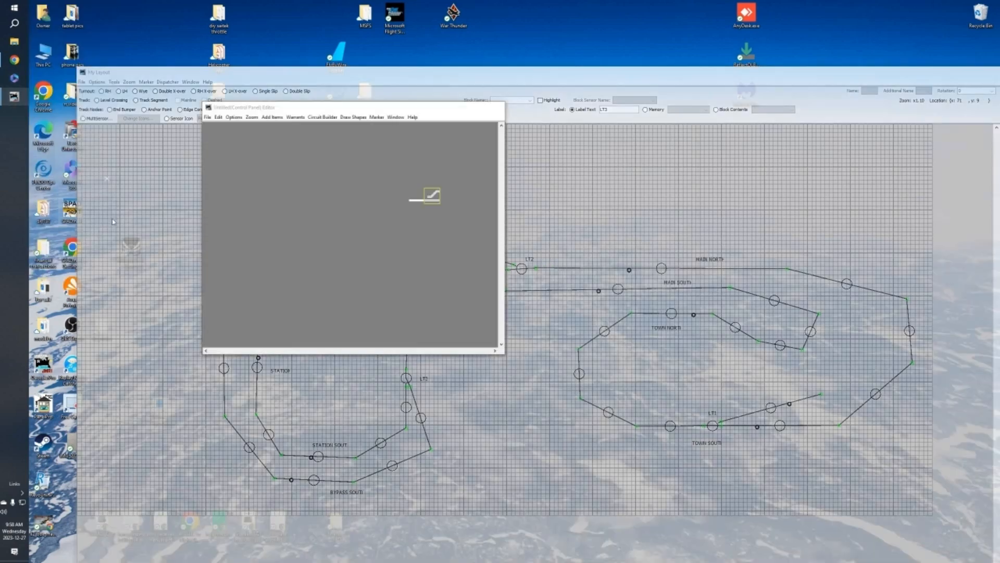
pyautogui.click(72, 201)
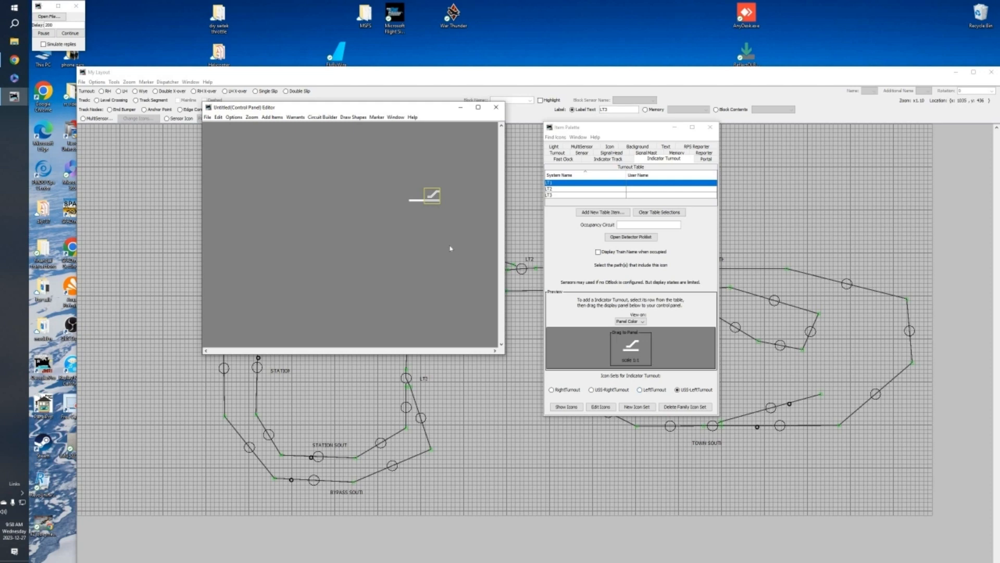
# Duplicate the TOWN SOUTH track segment and join the copy to the opposite end of the turnout's straight leg.
pyautogui.rightClick(415, 201)
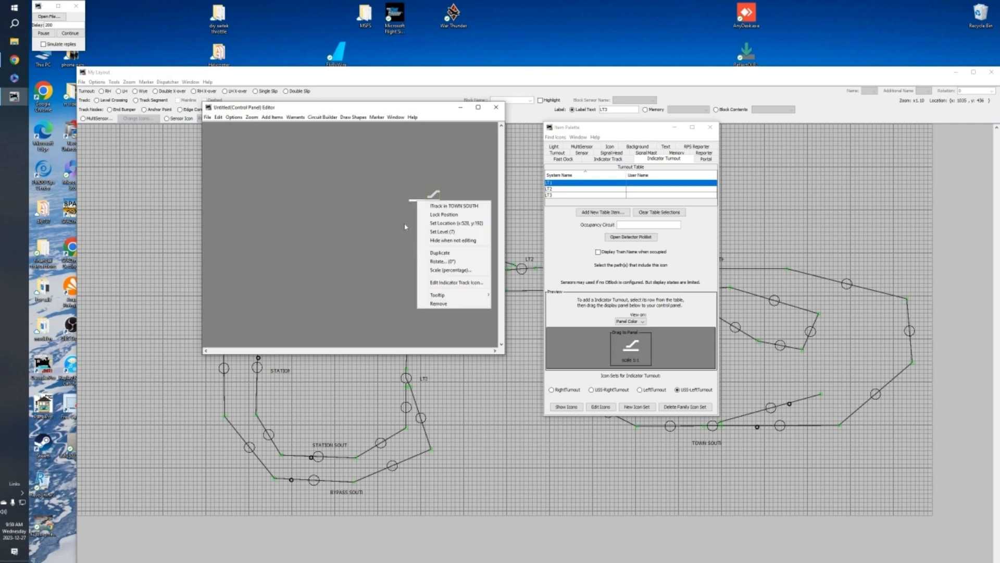
pyautogui.click(434, 252)
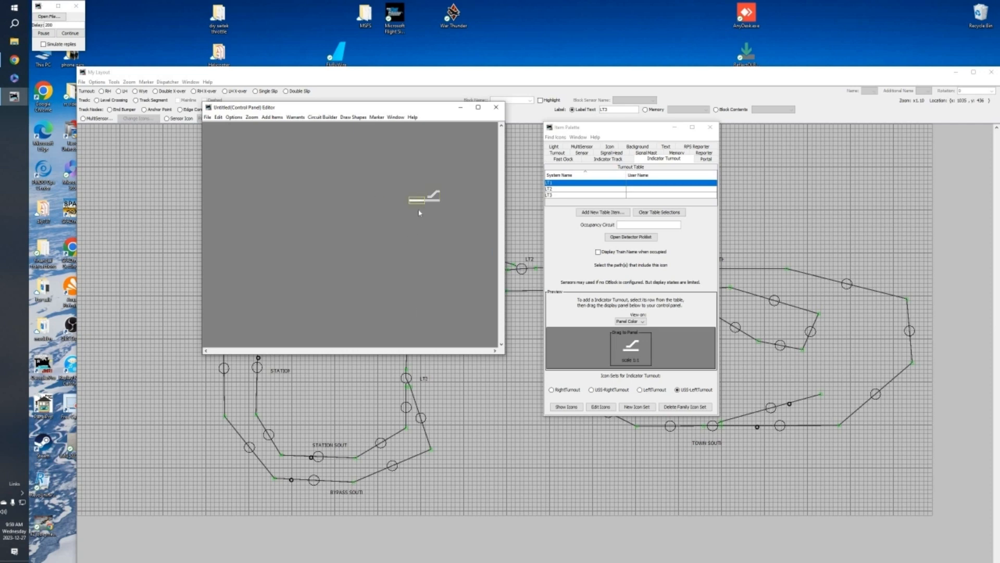
pyautogui.moveTo(419, 202); pyautogui.dragTo(448, 203)
pyautogui.click(446, 216)
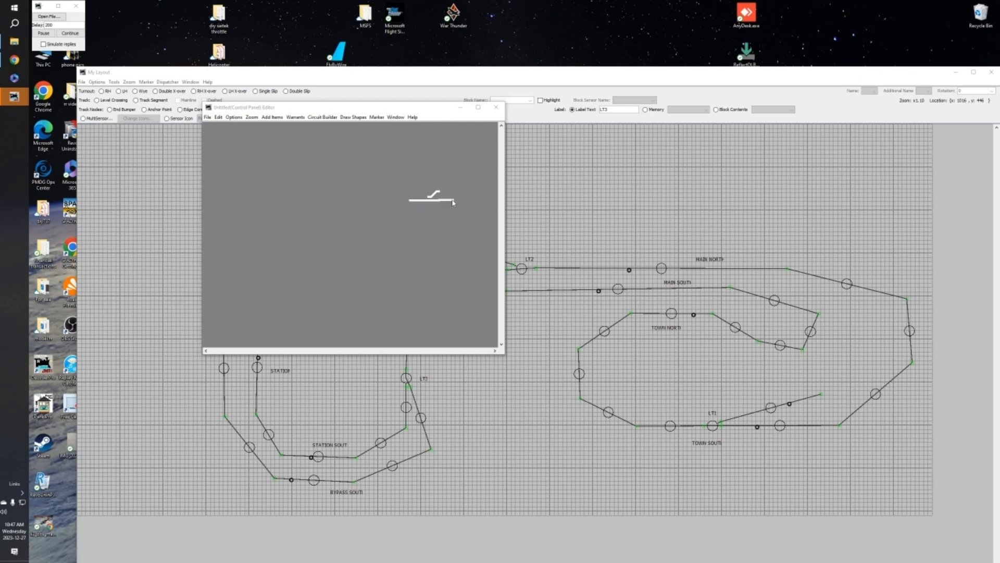
# Check the block assignment of the track segments on either side of turnout LT1 in the control panel.
pyautogui.rightClick(418, 203)
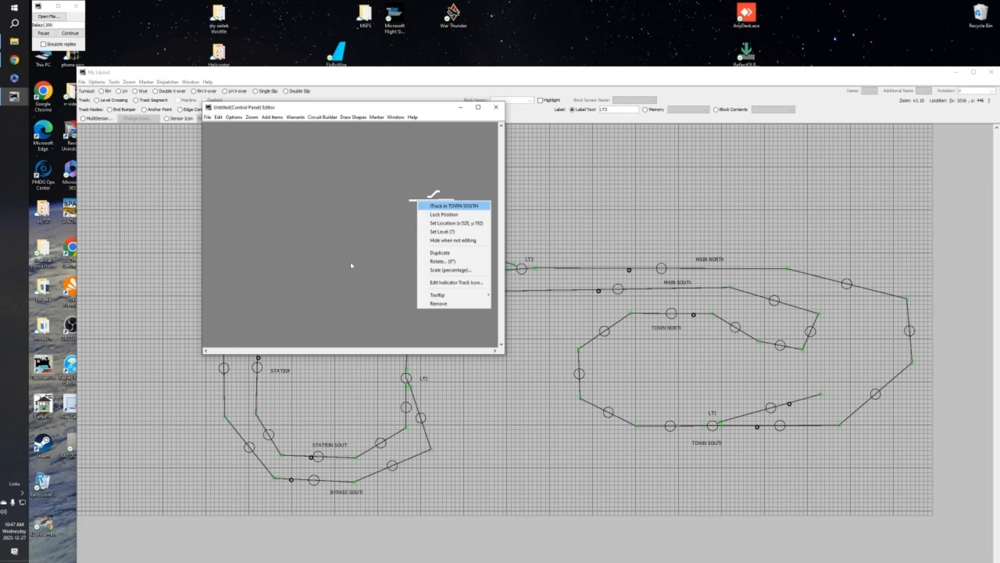
pyautogui.click(467, 215)
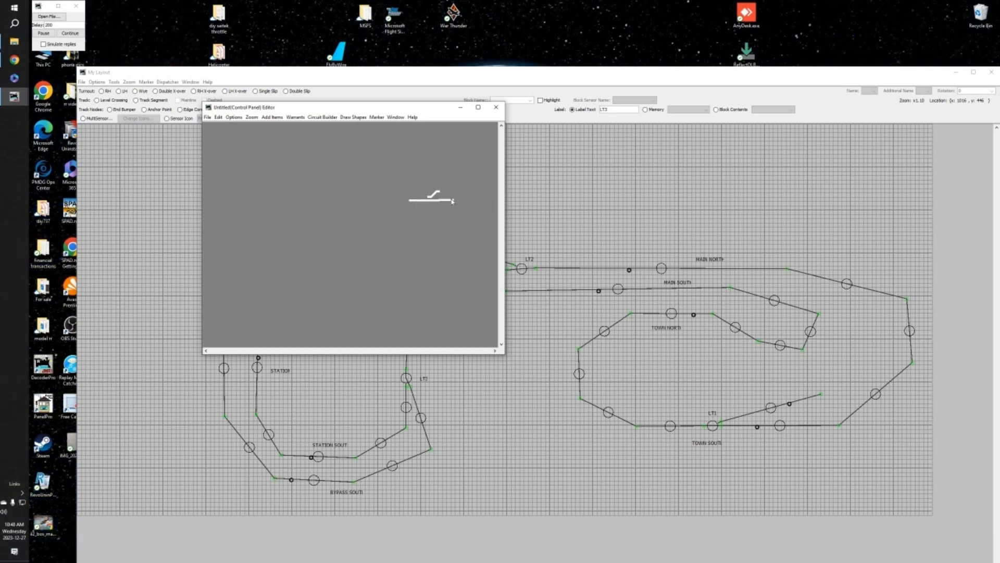
pyautogui.rightClick(447, 201)
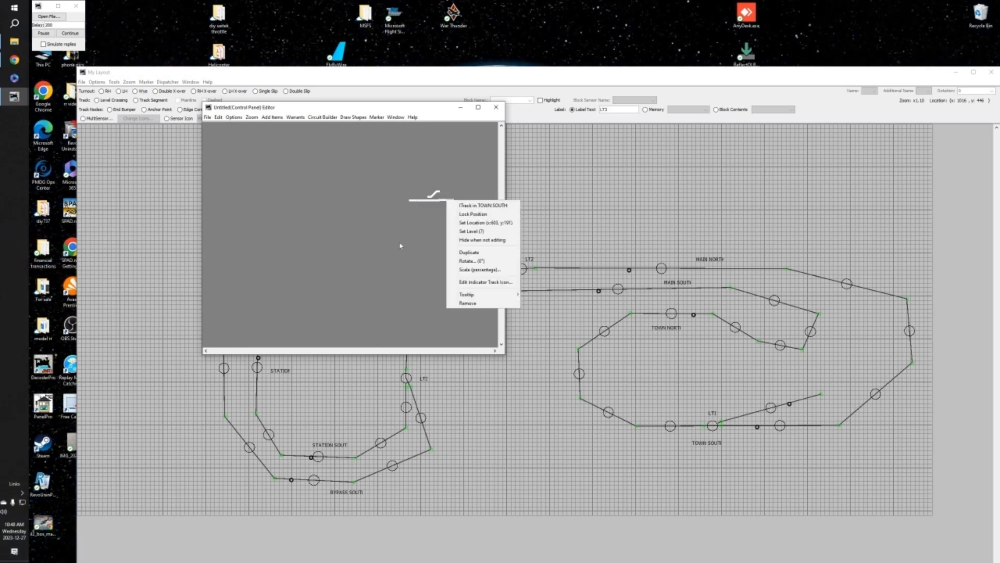
pyautogui.click(401, 246)
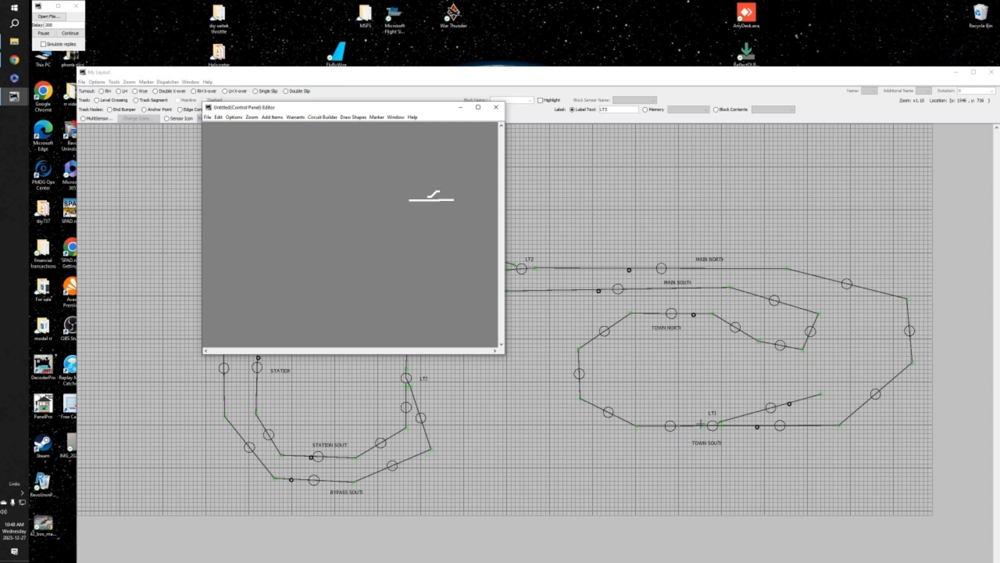
# Assign TOWN SOUTH as the occupancy circuit of indicator turnout LT1 and update the panel.
pyautogui.rightClick(433, 198)
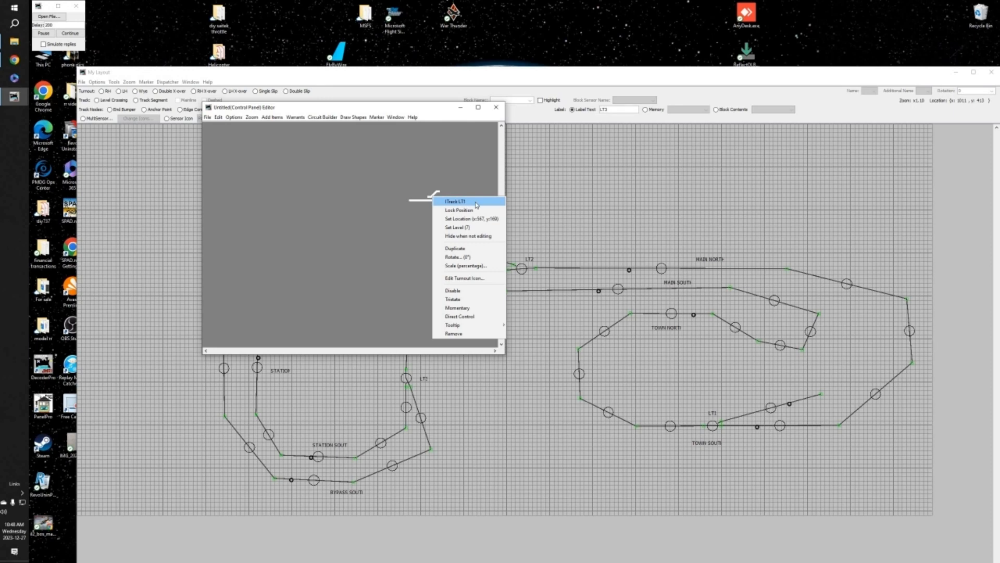
pyautogui.click(483, 280)
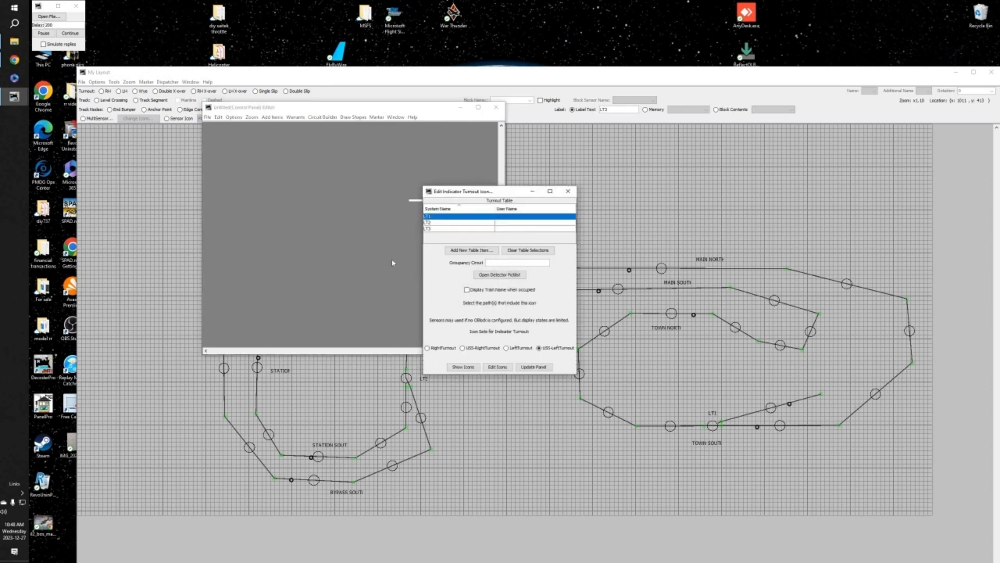
pyautogui.moveTo(542, 195); pyautogui.dragTo(679, 186)
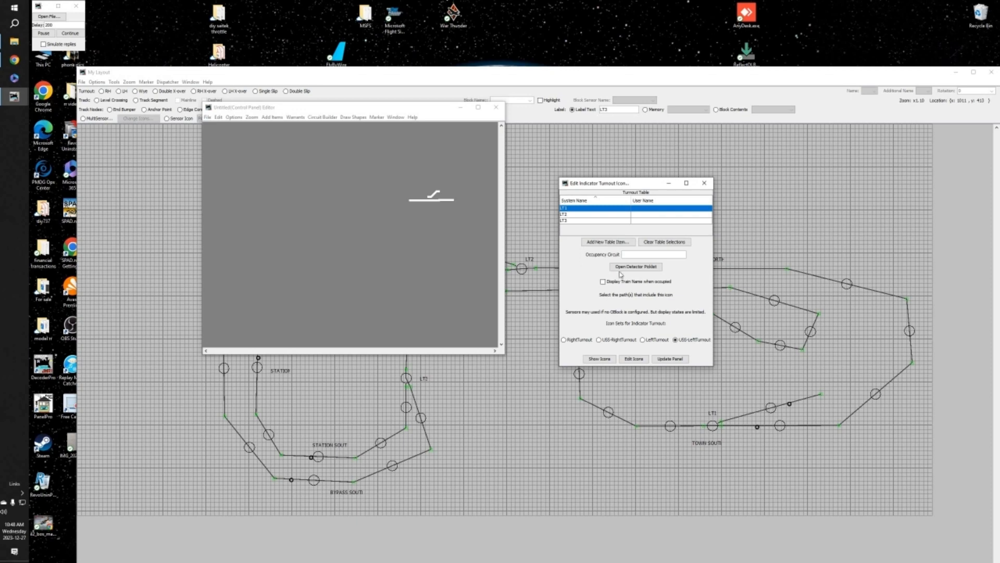
pyautogui.click(637, 269)
pyautogui.moveTo(549, 285); pyautogui.dragTo(511, 328)
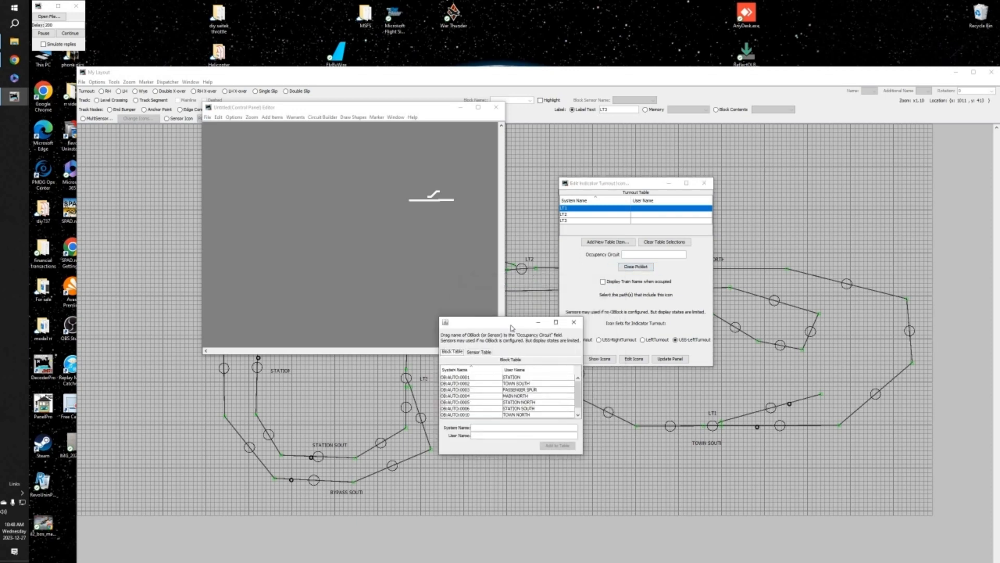
pyautogui.click(529, 384)
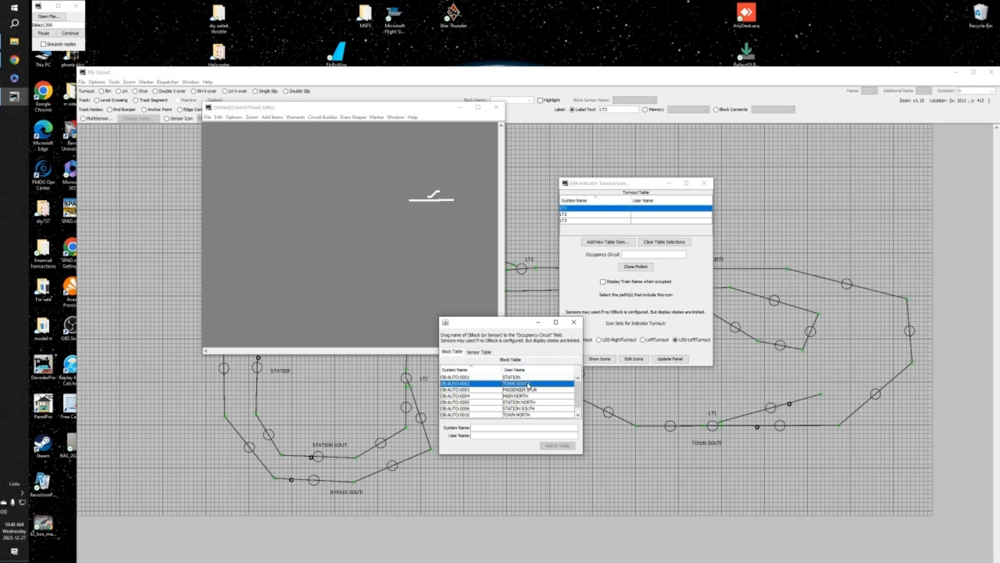
pyautogui.moveTo(529, 385); pyautogui.dragTo(673, 256)
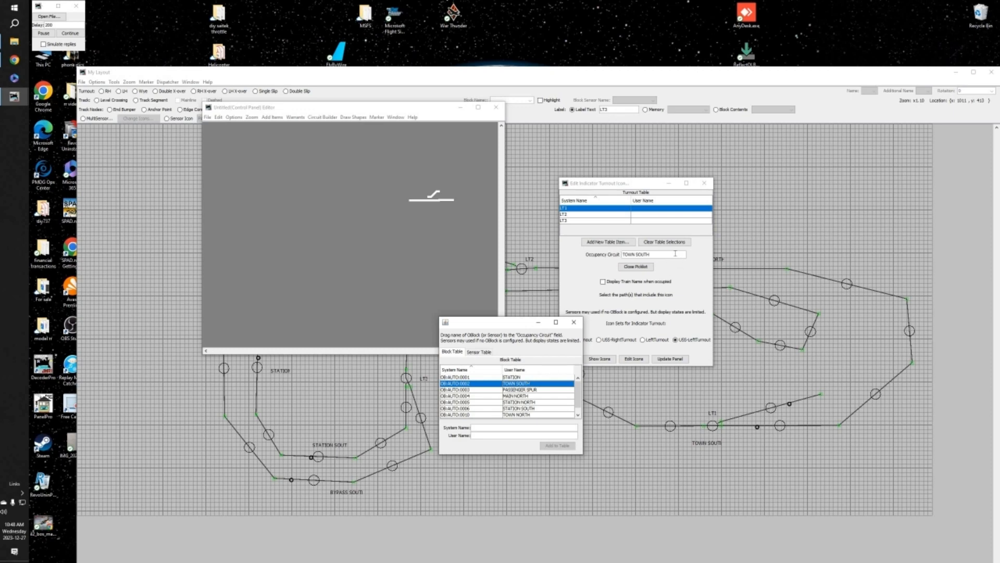
pyautogui.click(640, 268)
pyautogui.click(668, 359)
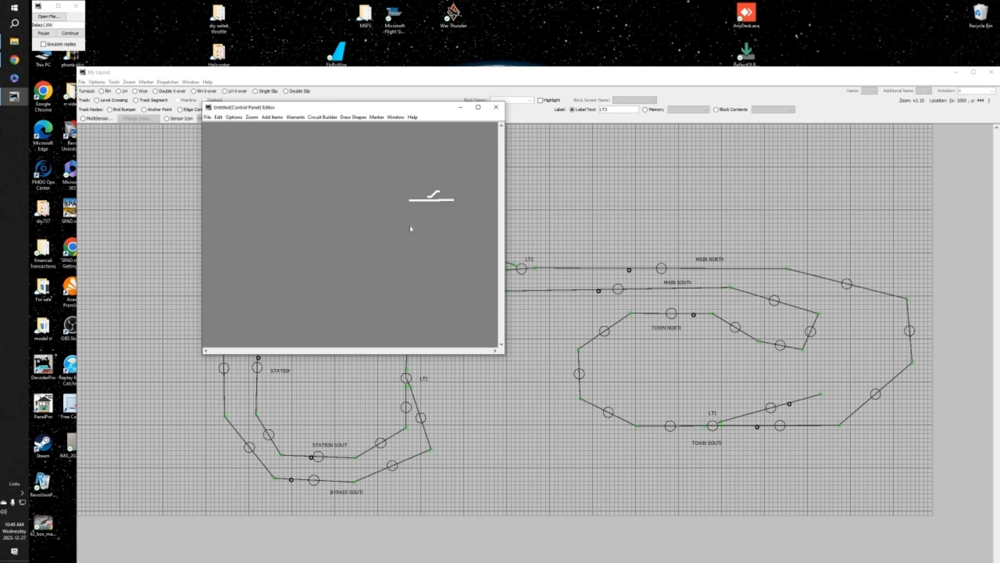
# Duplicate the TOWN SOUTH segment at the far end of the straight track, place the copy above it and rotate it 90 degrees.
pyautogui.rightClick(447, 202)
pyautogui.click(451, 202)
pyautogui.moveTo(451, 202); pyautogui.dragTo(464, 183)
pyautogui.rightClick(464, 183)
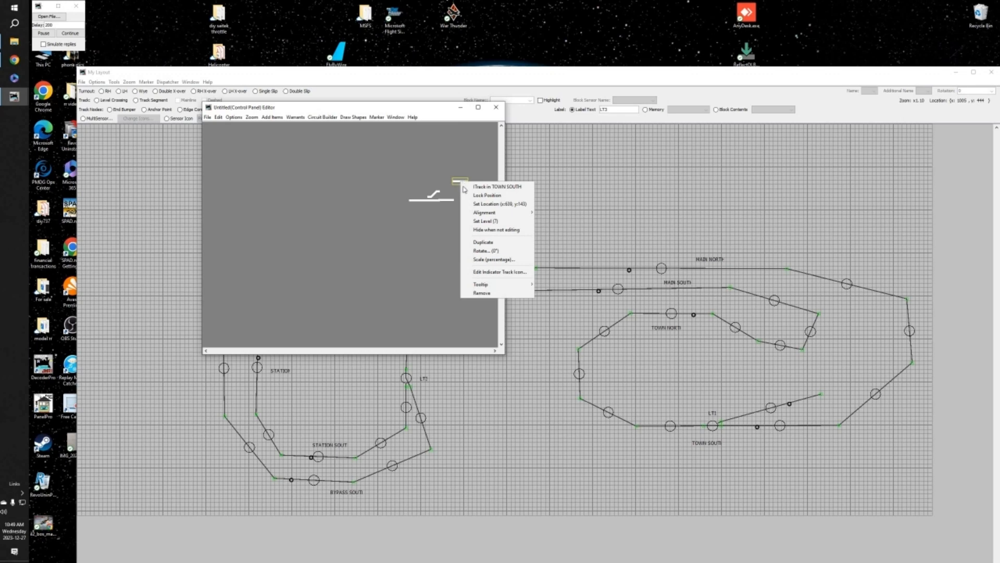
pyautogui.click(493, 252)
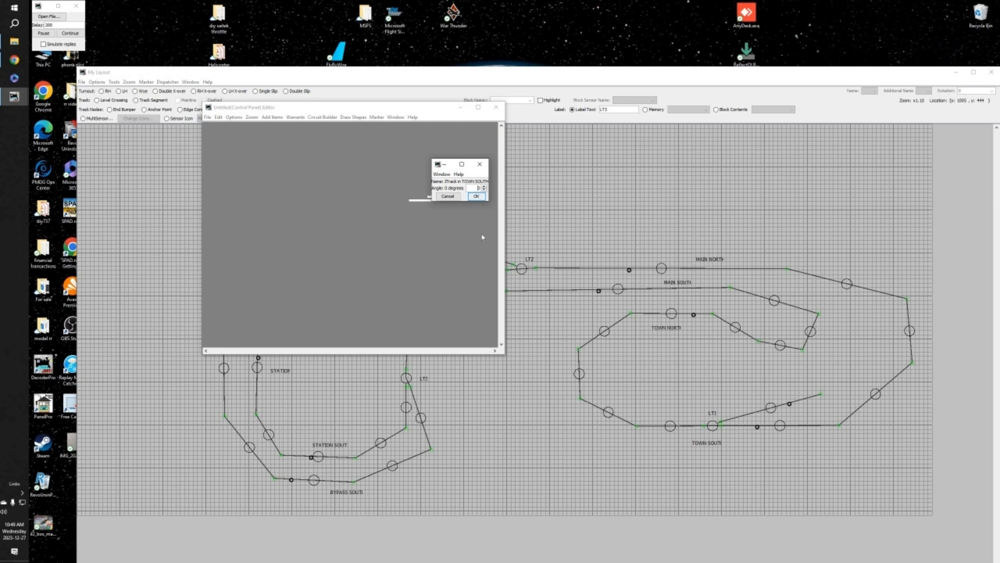
pyautogui.press('Return')
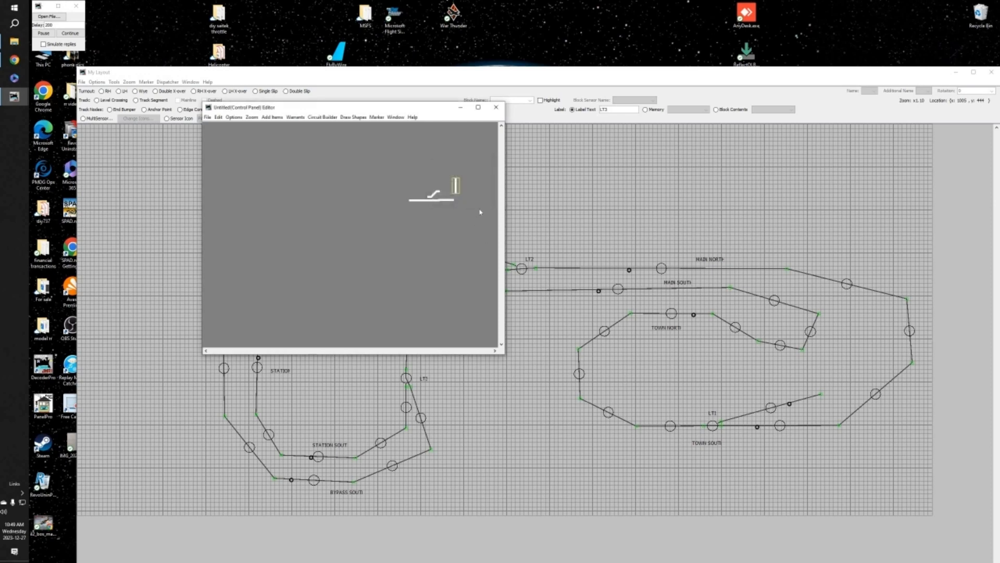
# Duplicate the vertical TOWN SOUTH segment and stack both pieces end to end, rising from the end of the horizontal track.
pyautogui.rightClick(457, 186)
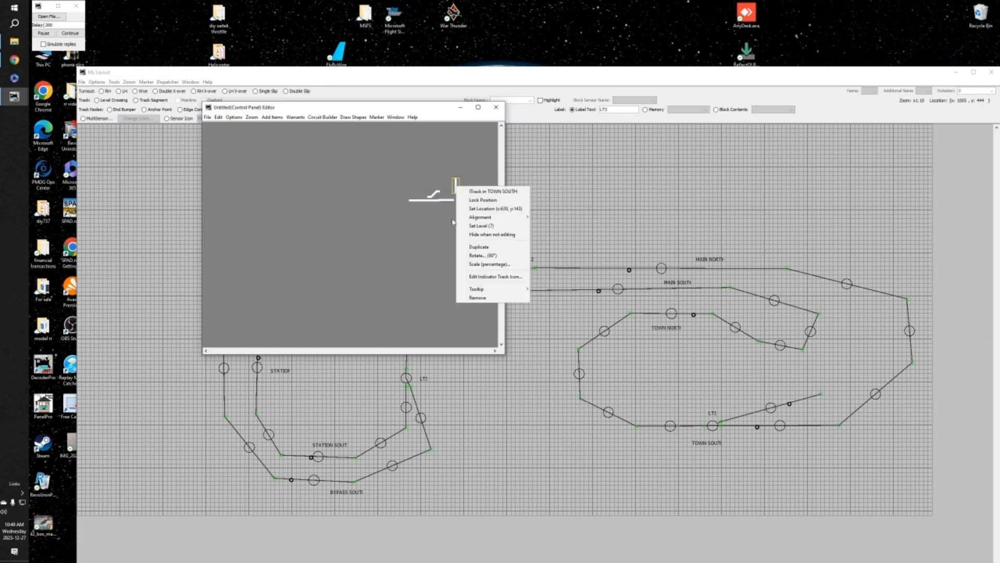
pyautogui.click(466, 247)
pyautogui.click(456, 162)
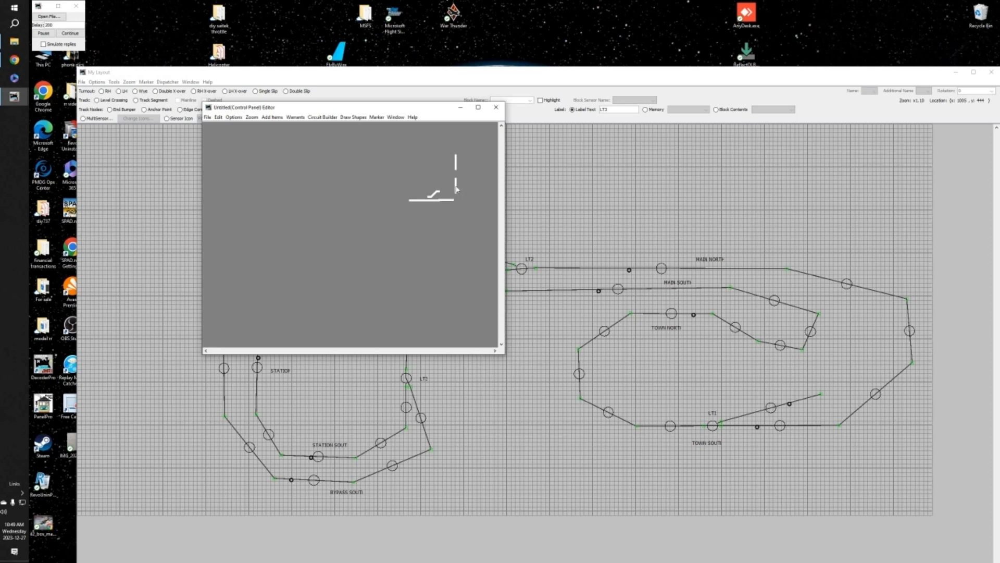
pyautogui.moveTo(456, 196); pyautogui.dragTo(456, 195)
pyautogui.click(455, 196)
pyautogui.click(453, 236)
pyautogui.click(456, 165)
pyautogui.moveTo(456, 167); pyautogui.dragTo(455, 181)
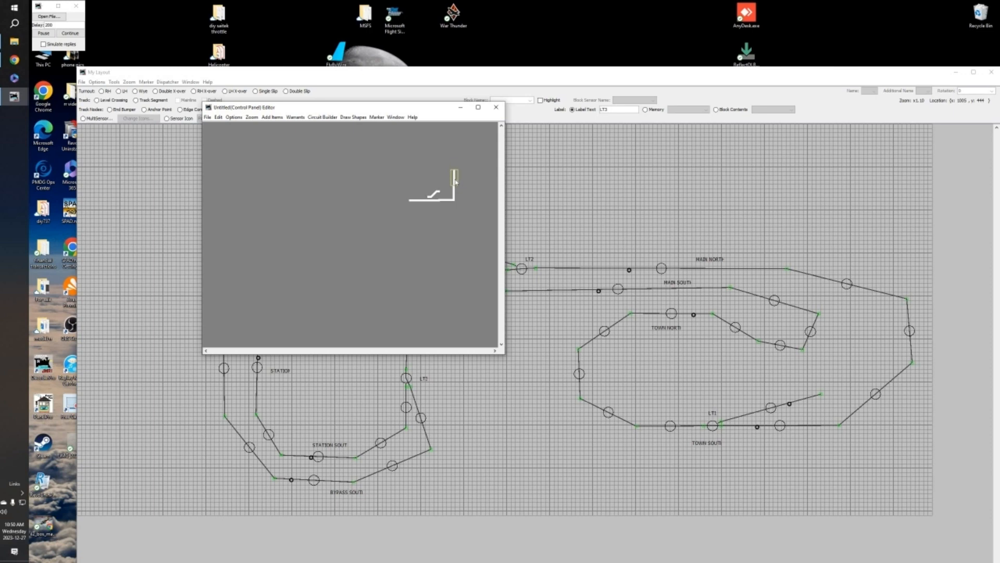
pyautogui.moveTo(455, 181); pyautogui.dragTo(454, 182)
# Check the block of the far-right vertical track segment in My Layout, then review the circuit OBlock list from the control panel.
pyautogui.rightClick(911, 332)
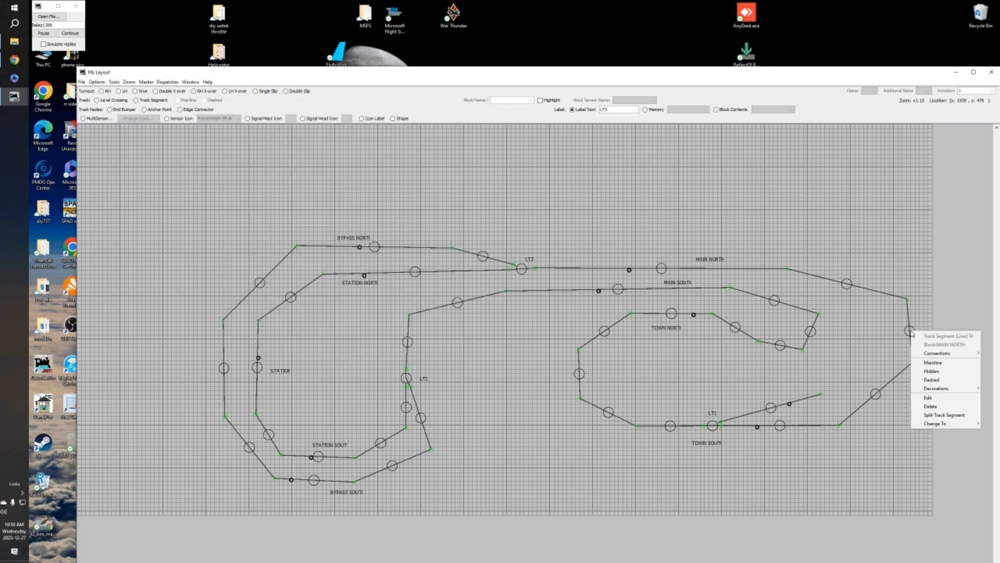
pyautogui.click(873, 343)
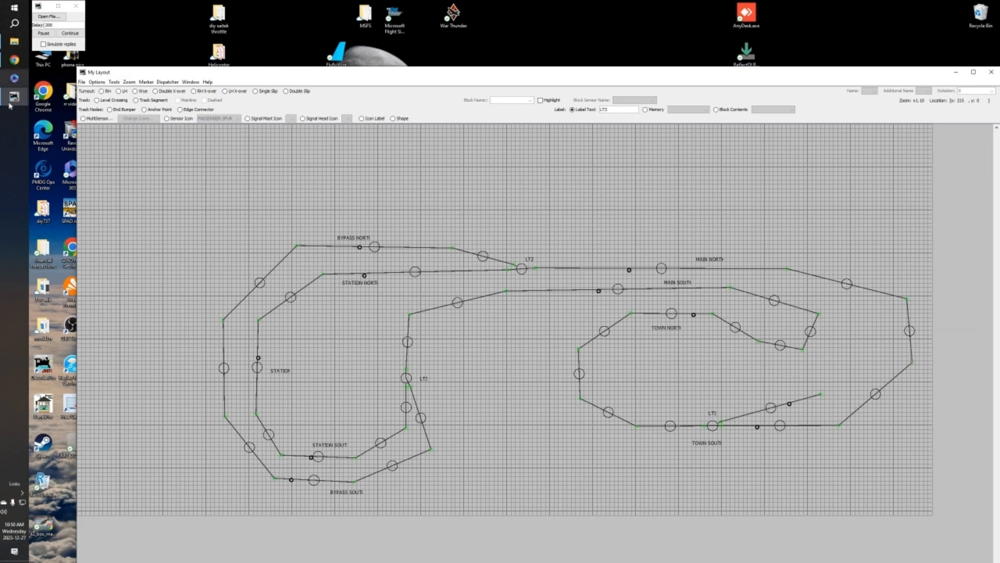
pyautogui.moveTo(11, 99)
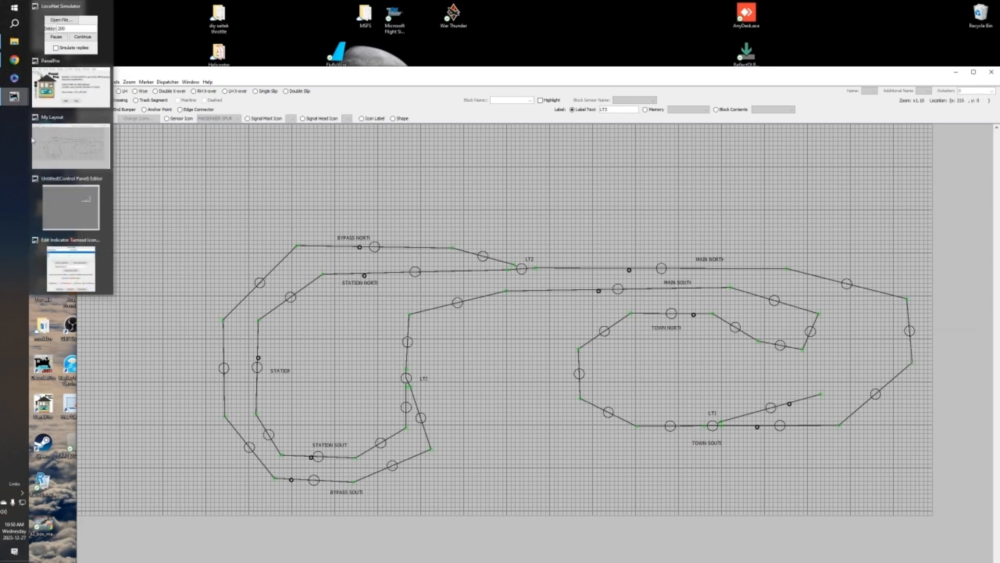
pyautogui.click(69, 219)
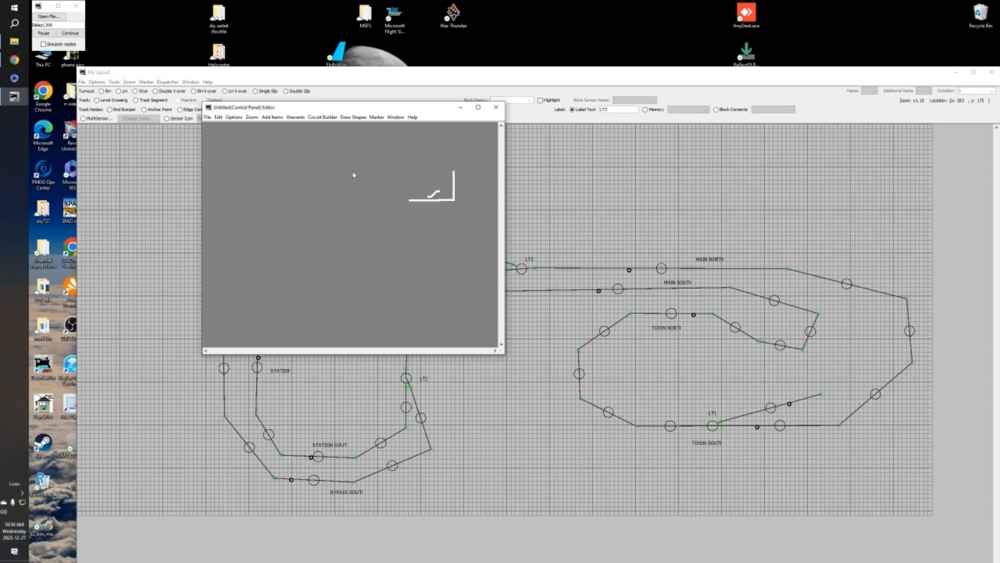
pyautogui.click(331, 119)
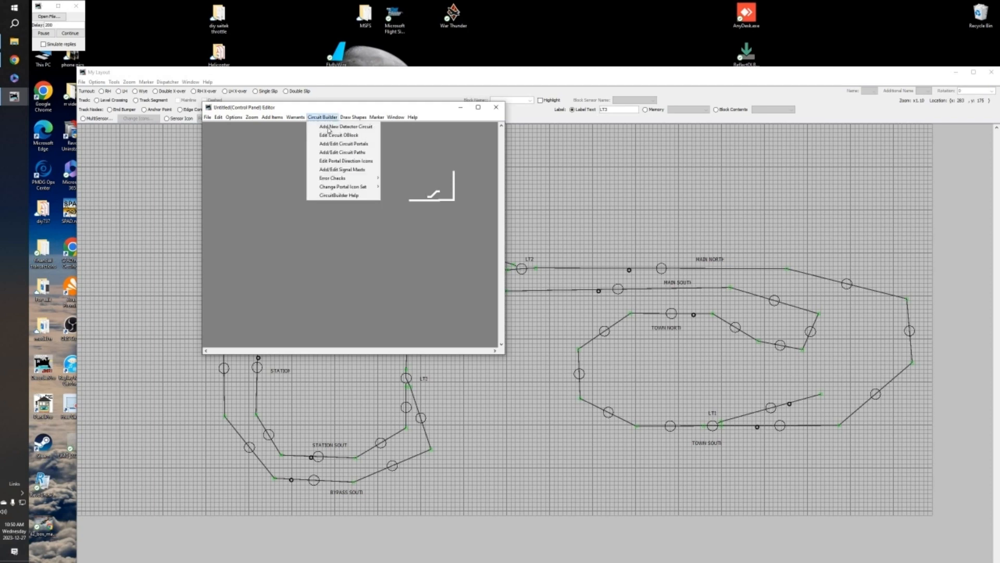
pyautogui.click(339, 137)
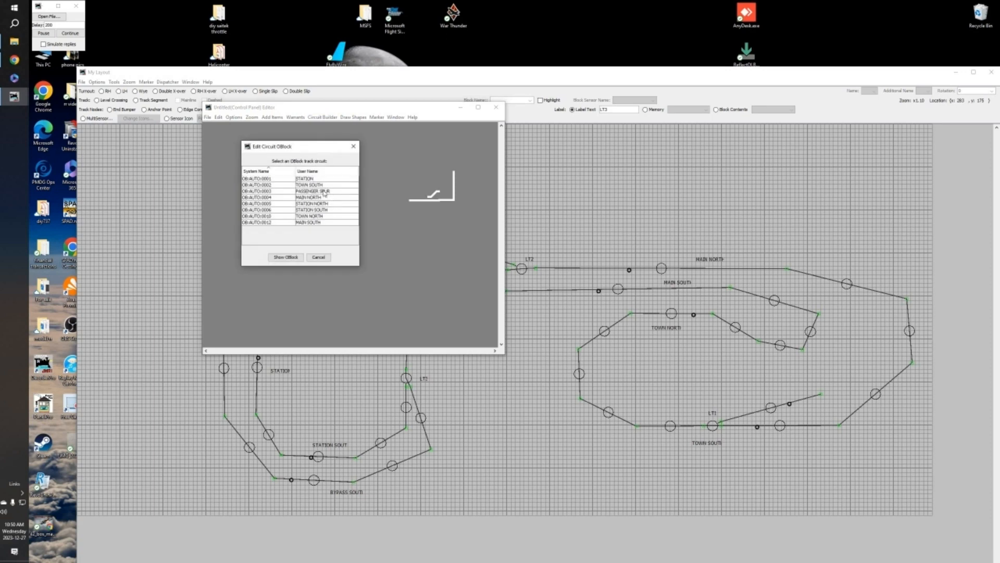
pyautogui.click(319, 257)
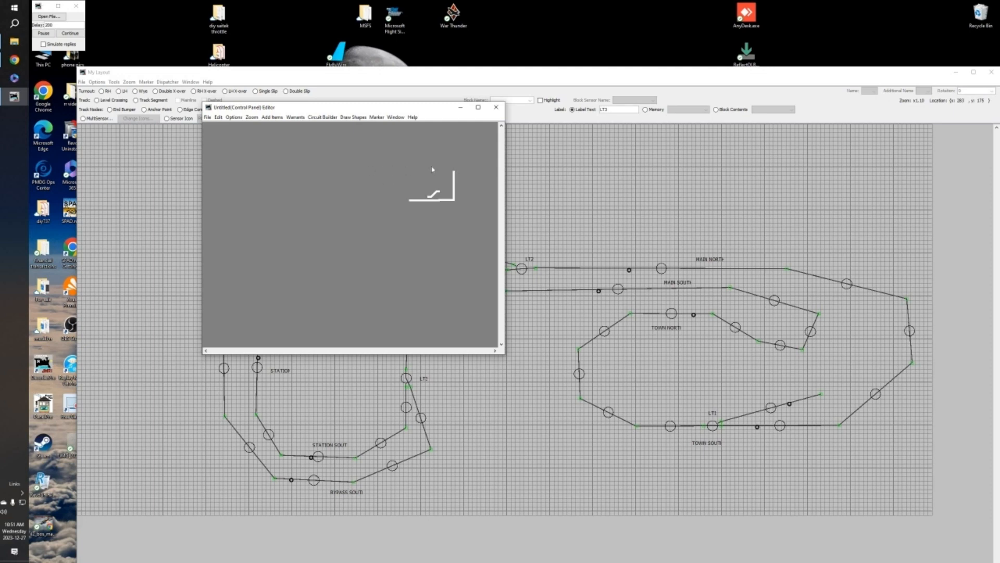
# Set the occupancy circuit for a new USS-BlockSegment indicator track to MAIN NORTH in the Item Palette.
pyautogui.click(280, 118)
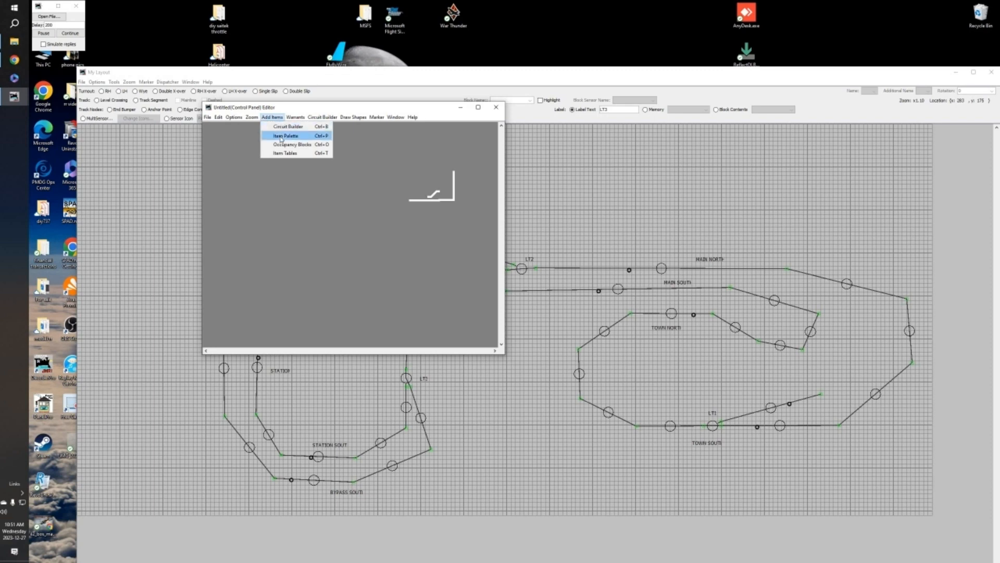
pyautogui.click(282, 136)
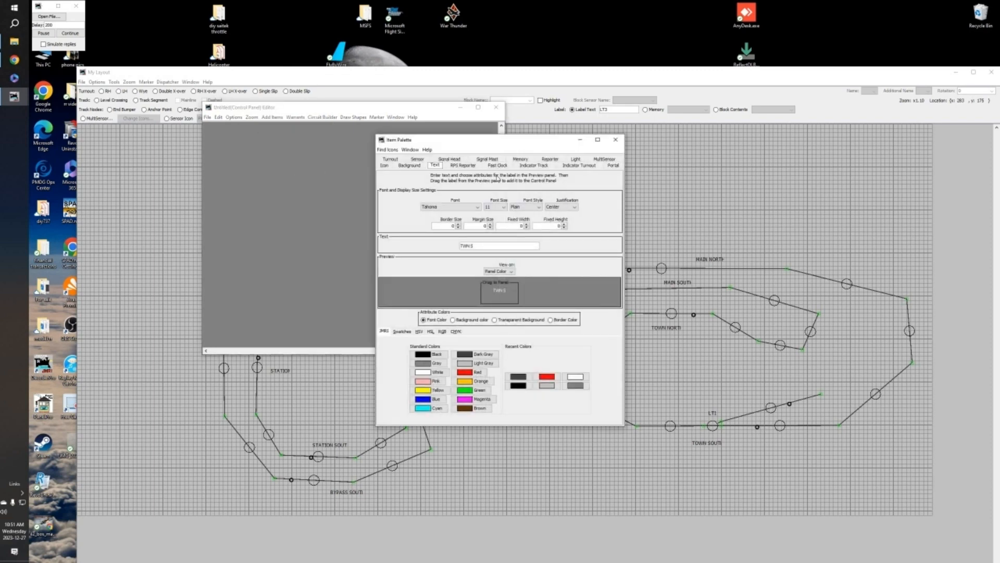
pyautogui.click(537, 166)
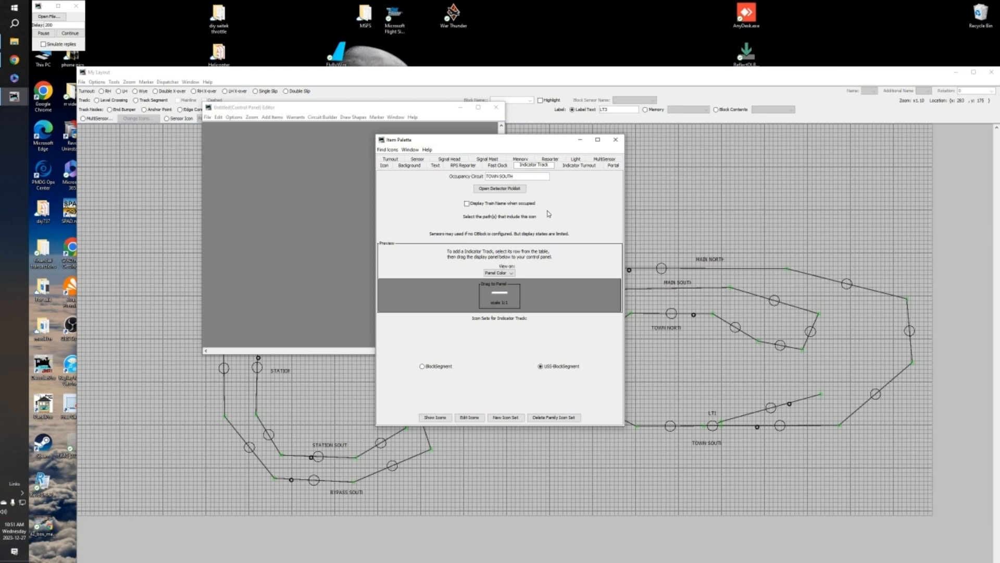
pyautogui.click(499, 188)
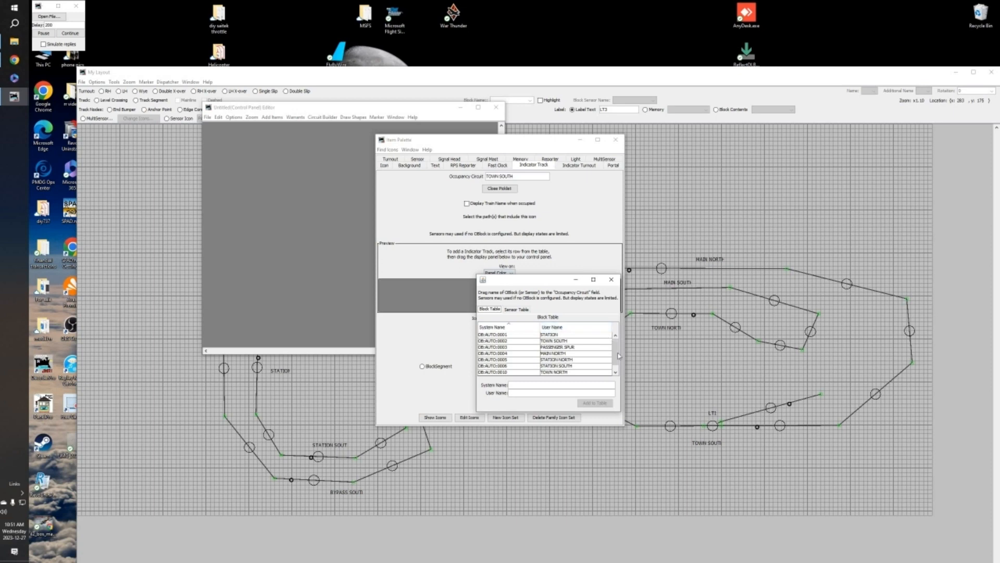
pyautogui.moveTo(618, 367); pyautogui.dragTo(618, 371)
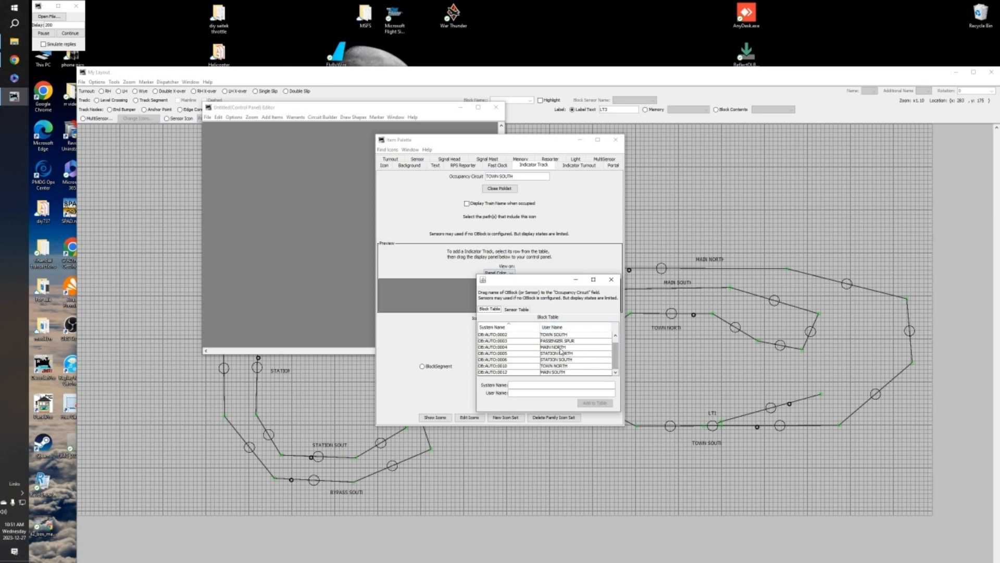
pyautogui.click(559, 346)
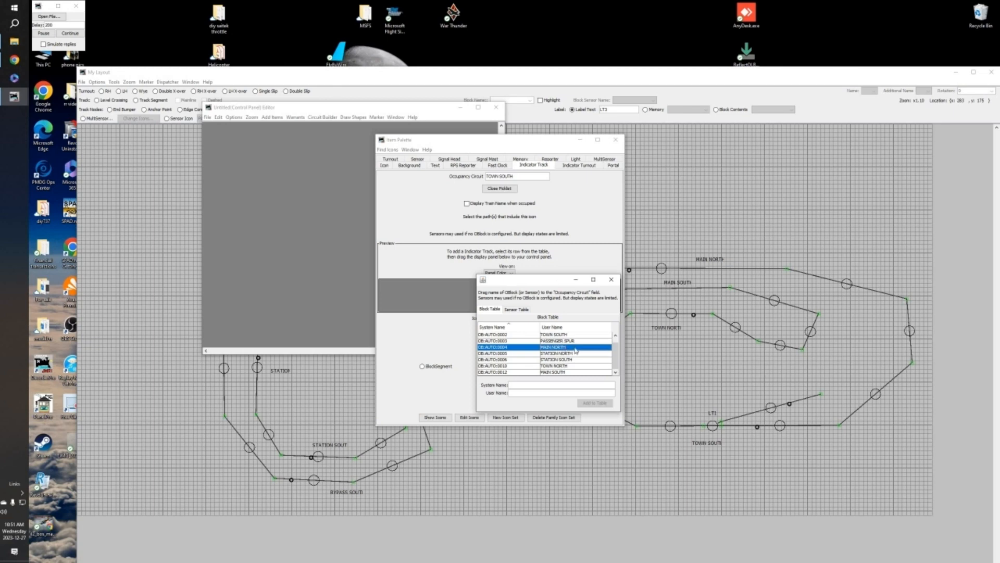
pyautogui.moveTo(575, 350); pyautogui.dragTo(516, 178)
pyautogui.click(503, 191)
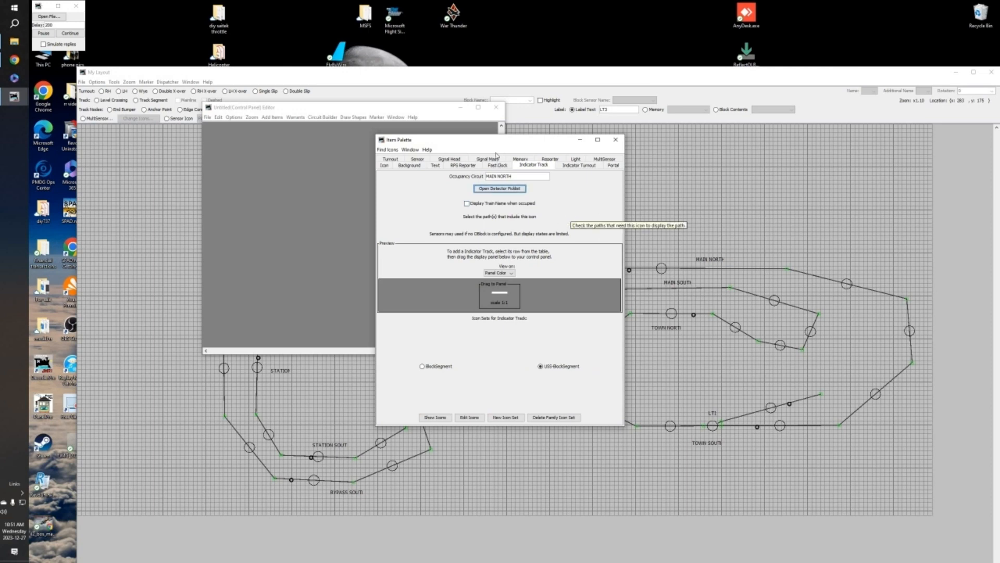
# Place the MAIN NORTH indicator track horizontally near the upper end of the vertical leg, then consult My Layout and return to the control panel.
pyautogui.moveTo(495, 140); pyautogui.dragTo(777, 168)
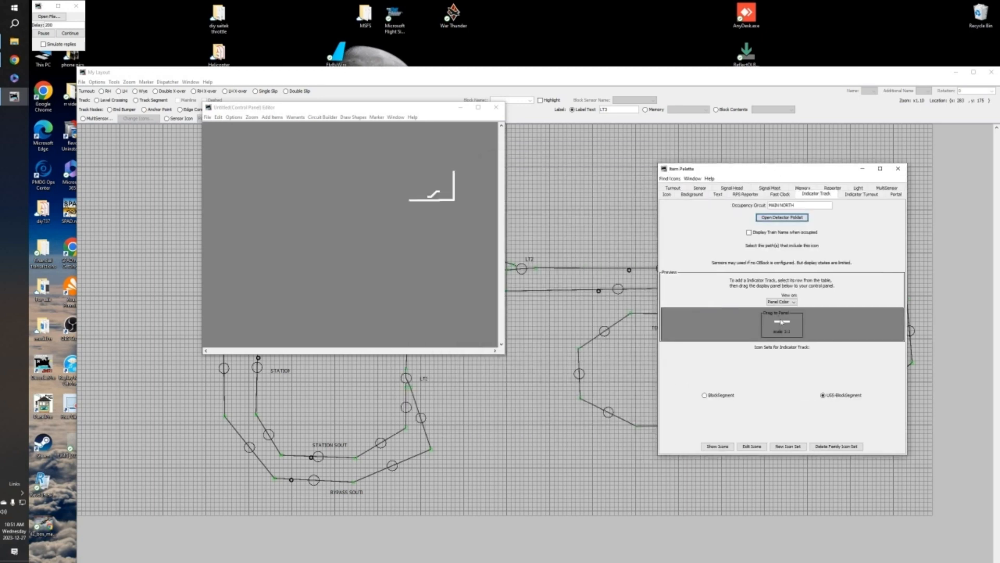
pyautogui.moveTo(786, 320); pyautogui.dragTo(439, 174)
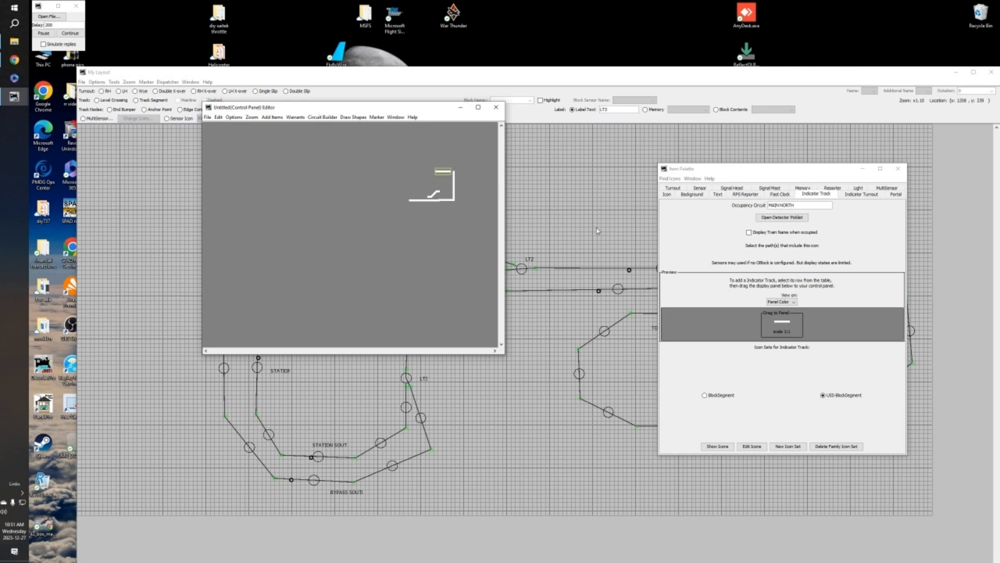
pyautogui.click(573, 226)
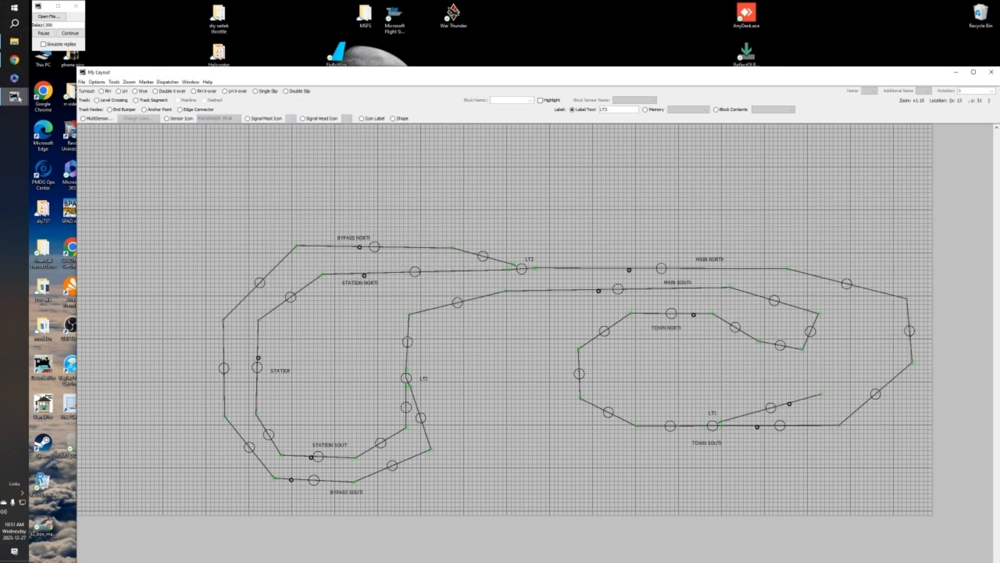
pyautogui.moveTo(16, 97)
pyautogui.click(70, 141)
pyautogui.click(440, 179)
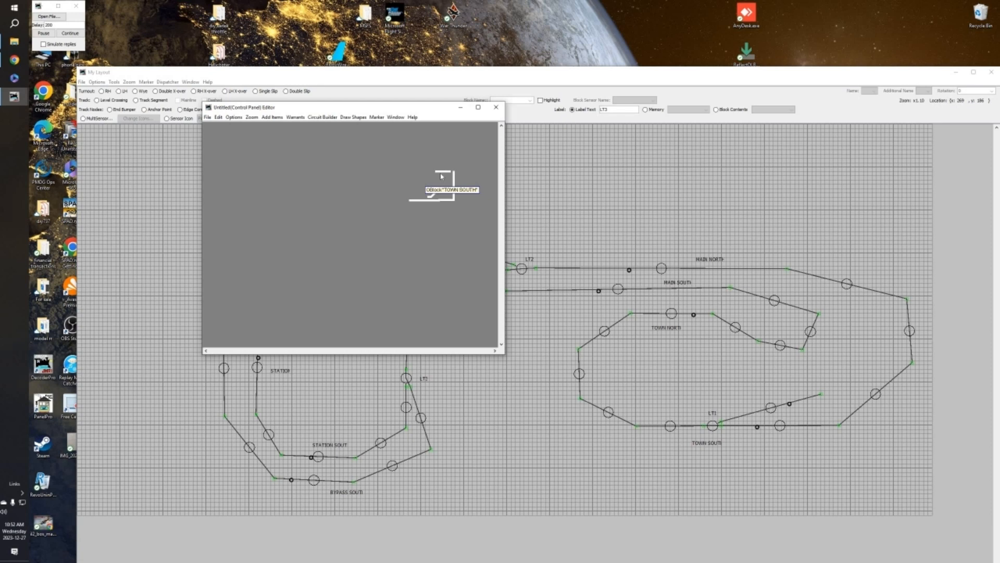
# Duplicate the horizontal MAIN NORTH track segment and line the pieces up end to end to lengthen the upper track.
pyautogui.rightClick(444, 175)
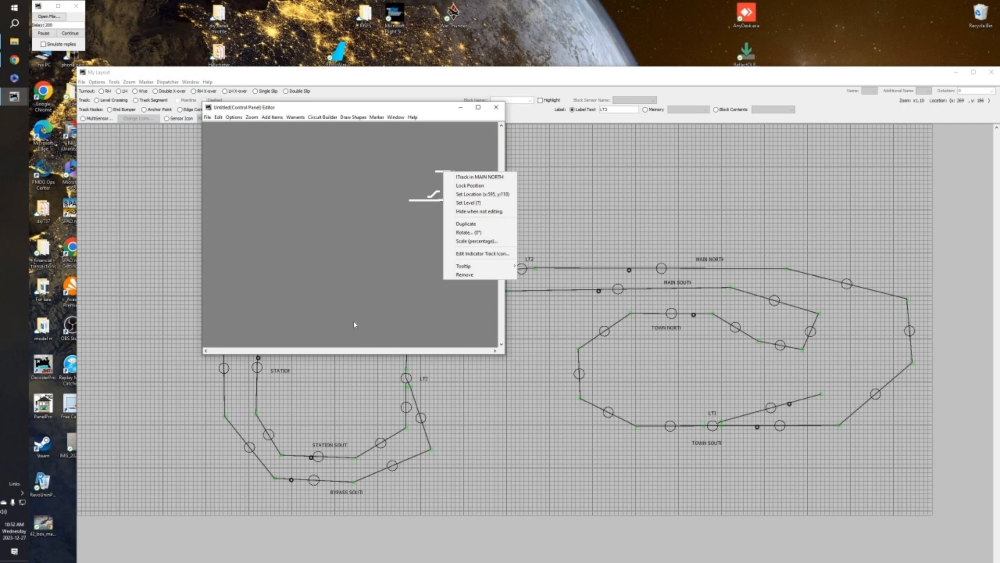
pyautogui.click(354, 268)
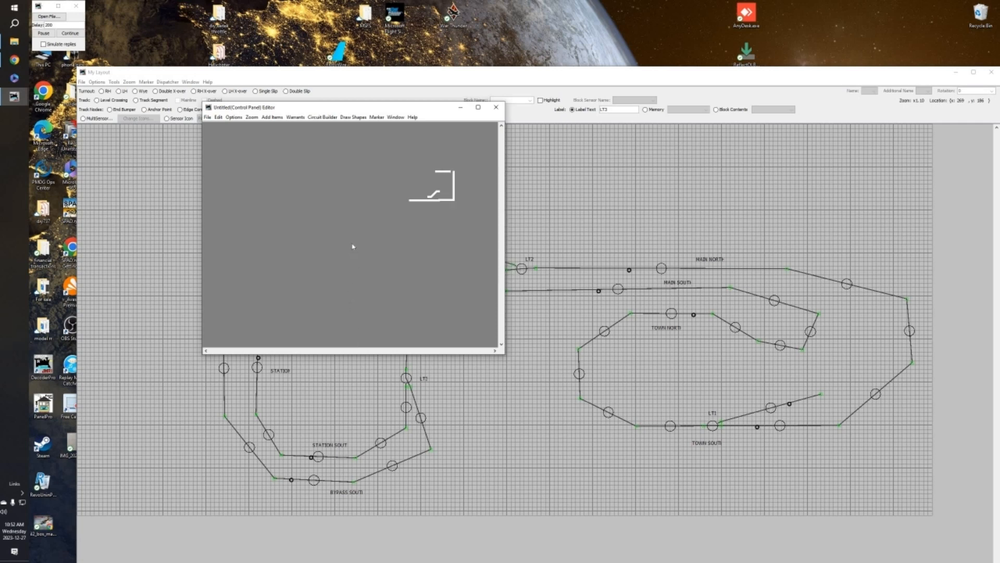
pyautogui.rightClick(442, 174)
pyautogui.click(444, 174)
pyautogui.moveTo(416, 174); pyautogui.dragTo(430, 174)
pyautogui.click(430, 173)
pyautogui.rightClick(430, 173)
pyautogui.click(429, 171)
pyautogui.moveTo(406, 172); pyautogui.dragTo(415, 173)
# Shift the vertical TOWN SOUTH pieces outward and align the MAIN NORTH segments between that leg and the rest of the upper track.
pyautogui.moveTo(463, 195); pyautogui.dragTo(470, 193)
pyautogui.moveTo(455, 180); pyautogui.dragTo(472, 181)
pyautogui.moveTo(444, 174)
pyautogui.mouseDown()
pyautogui.moveTo(459, 174)
pyautogui.moveTo(430, 172)
pyautogui.mouseUp()
pyautogui.click(351, 162)
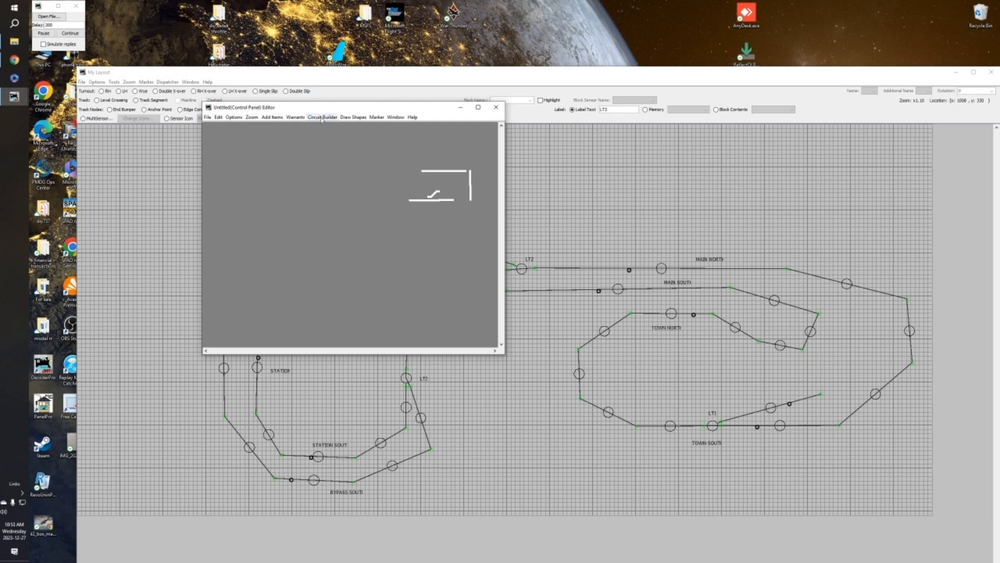
# Set up an indicator turnout for LT2 with occupancy circuit MAIN NORTH and the USS-RightTurnout icon set.
pyautogui.click(322, 118)
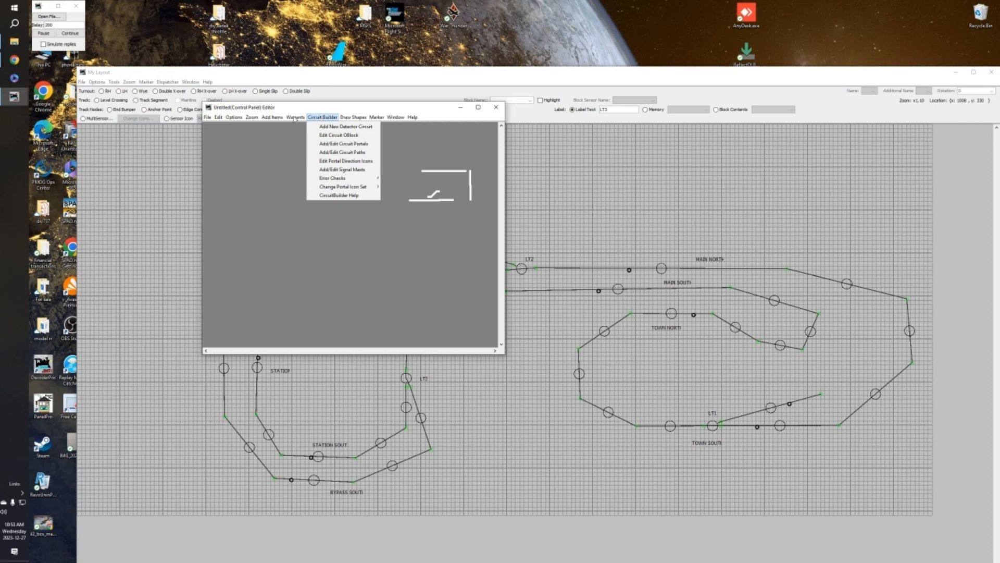
pyautogui.moveTo(272, 119)
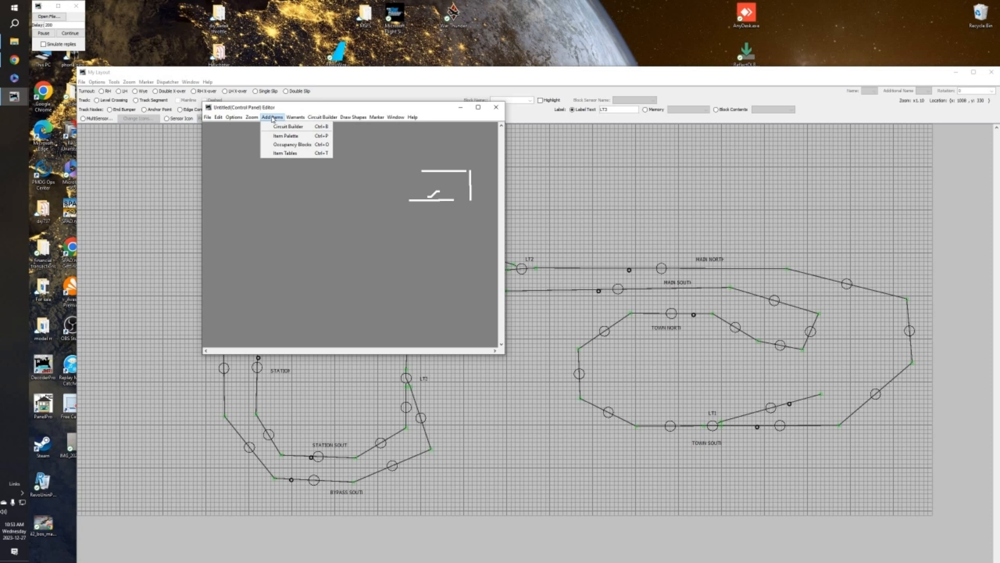
pyautogui.click(286, 136)
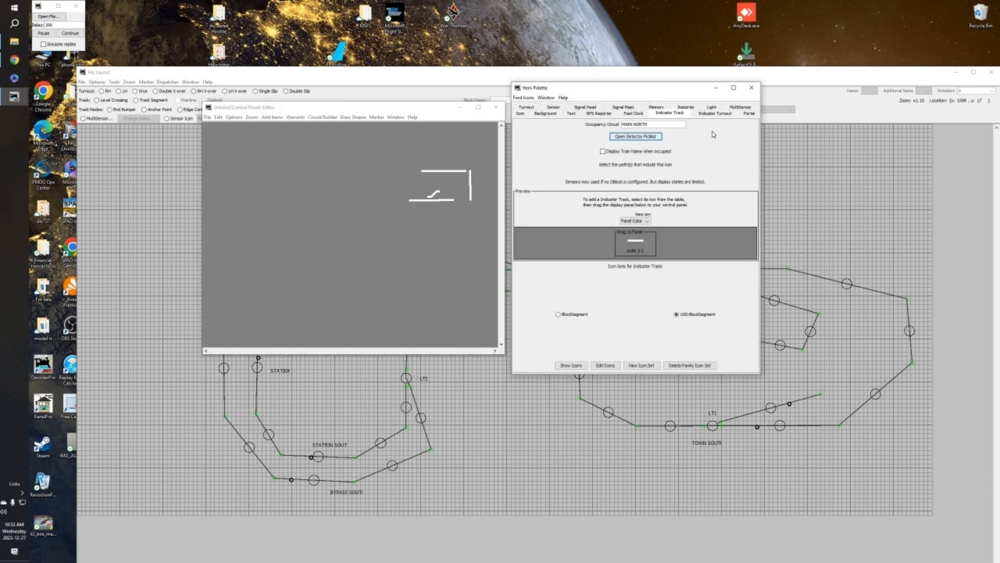
pyautogui.click(723, 114)
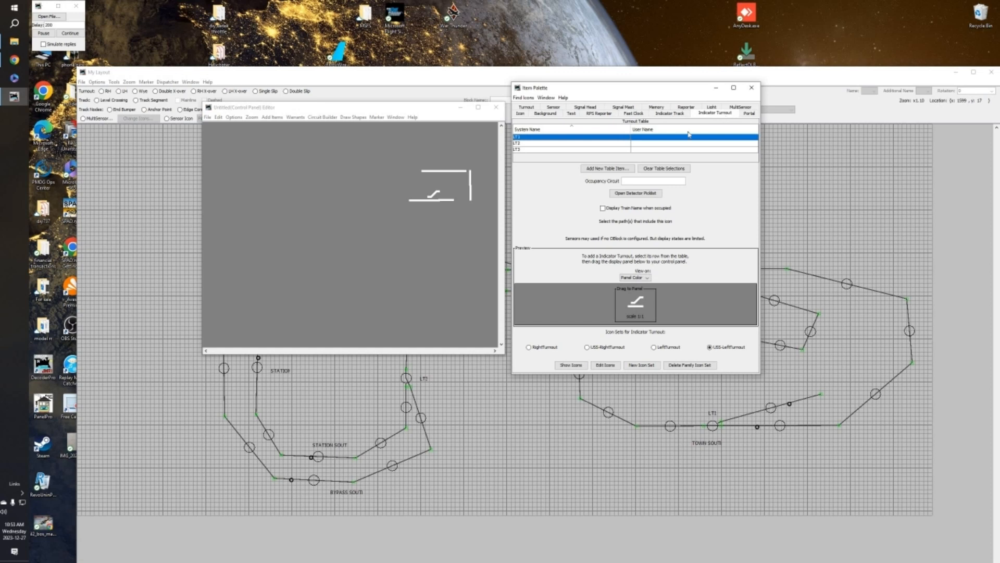
pyautogui.click(530, 145)
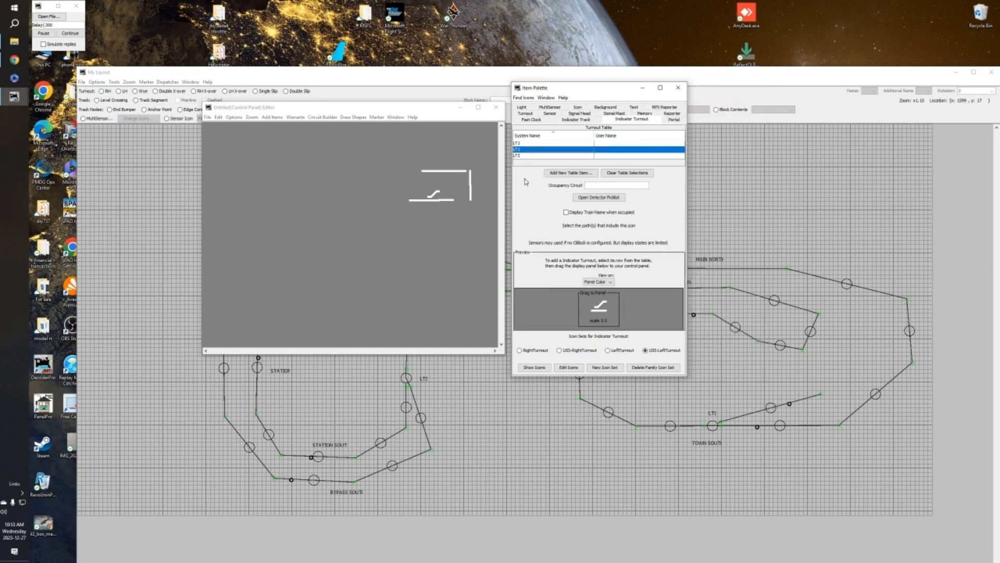
pyautogui.click(616, 198)
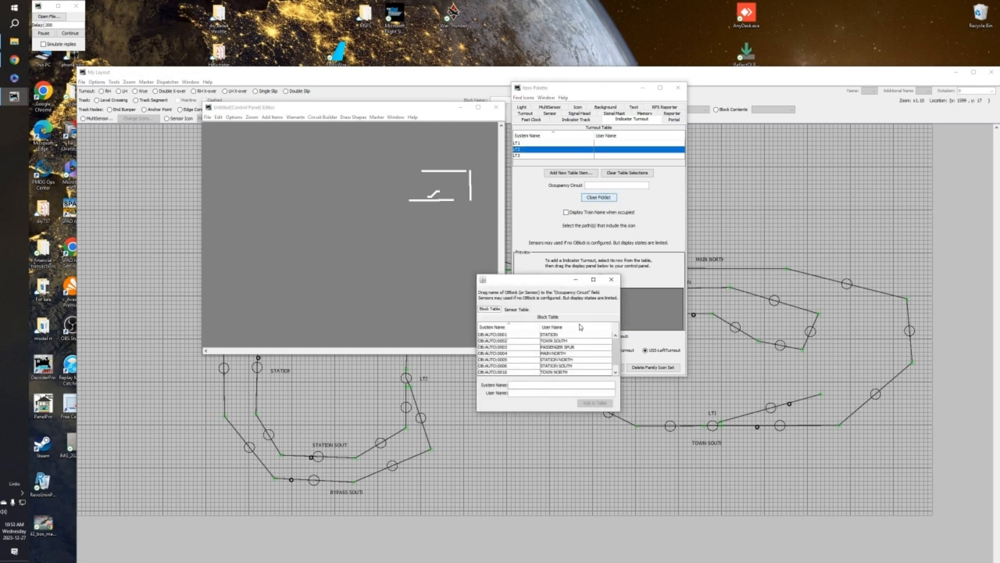
pyautogui.click(573, 354)
pyautogui.moveTo(573, 356); pyautogui.dragTo(620, 184)
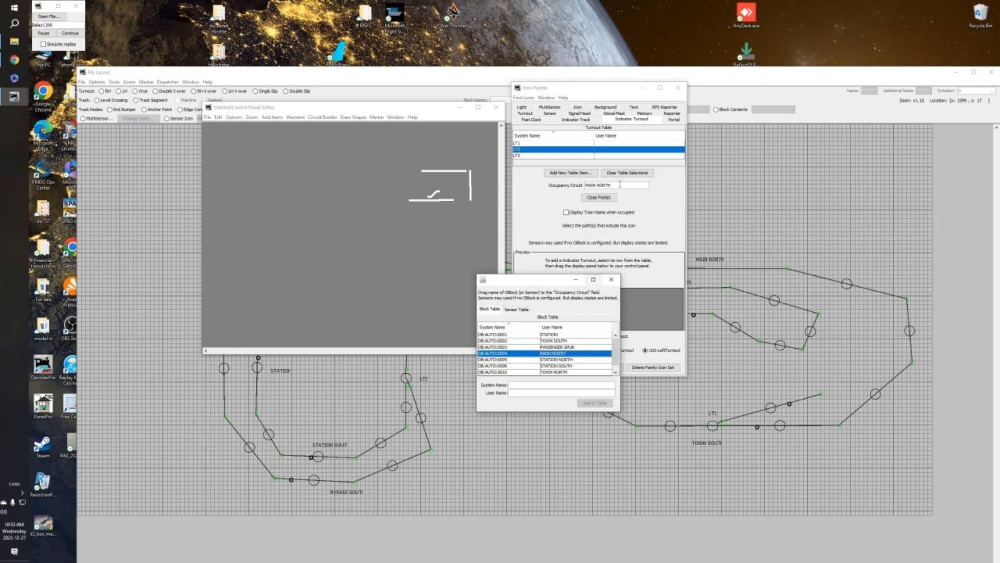
pyautogui.click(598, 197)
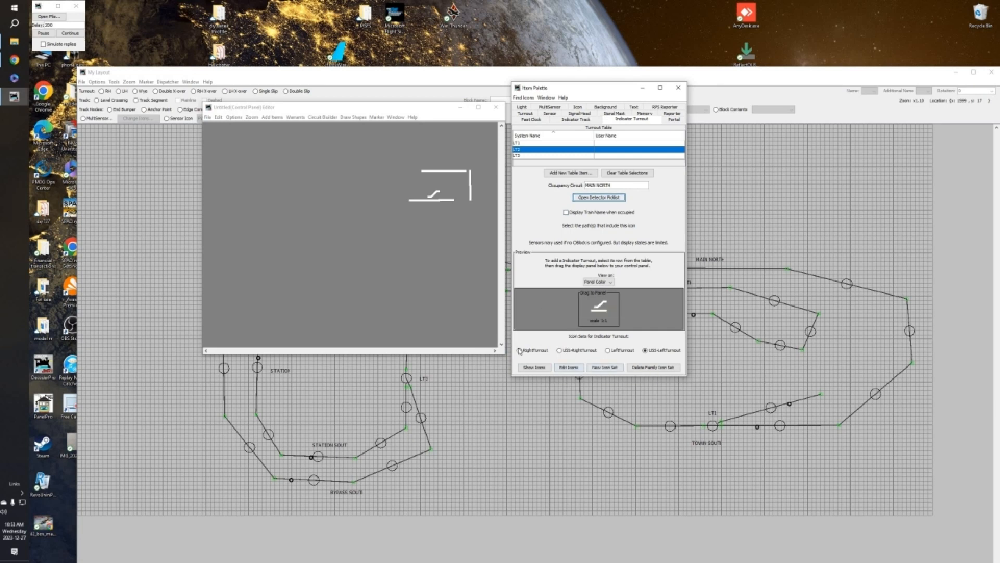
pyautogui.click(560, 352)
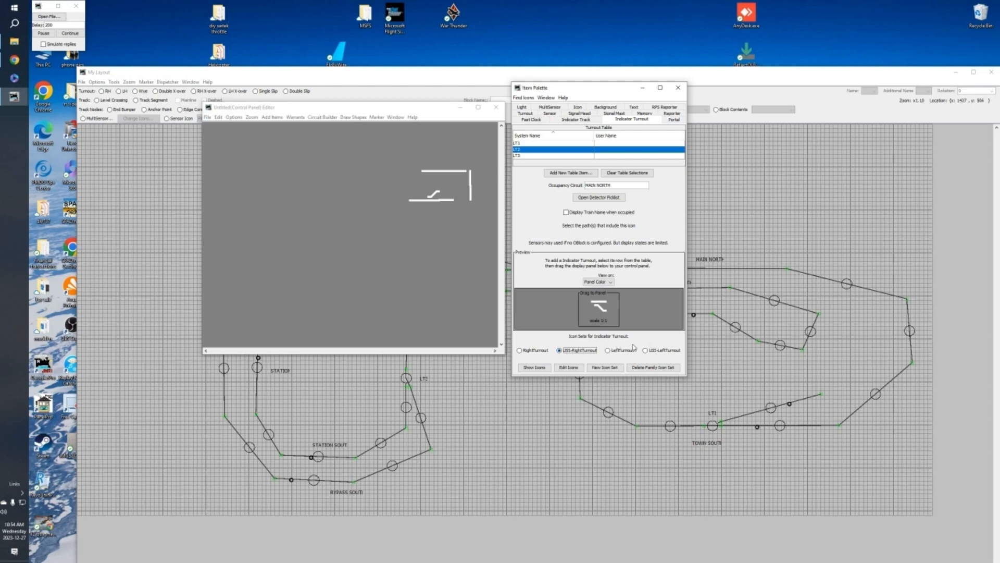
# Place the LT2 turnout icon on the panel, rotate it 180 degrees, and join it to the free end of the MAIN NORTH track.
pyautogui.moveTo(509, 207); pyautogui.dragTo(401, 172)
pyautogui.click(406, 175)
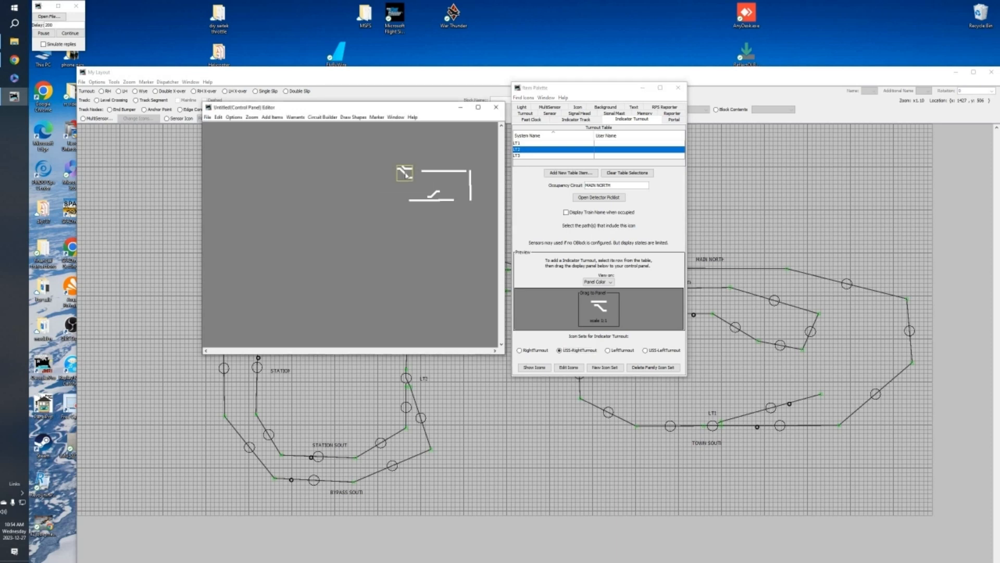
pyautogui.rightClick(407, 175)
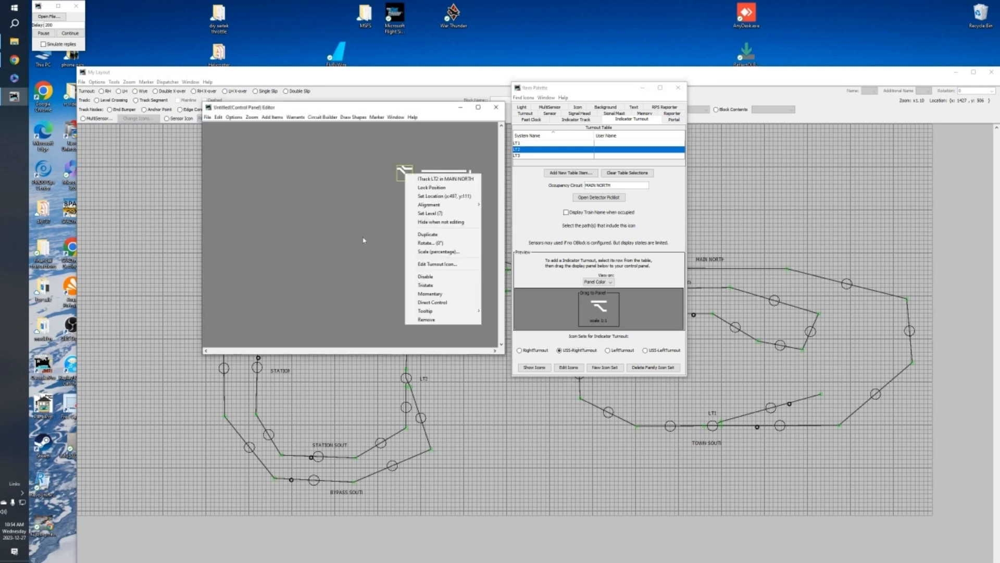
pyautogui.click(447, 247)
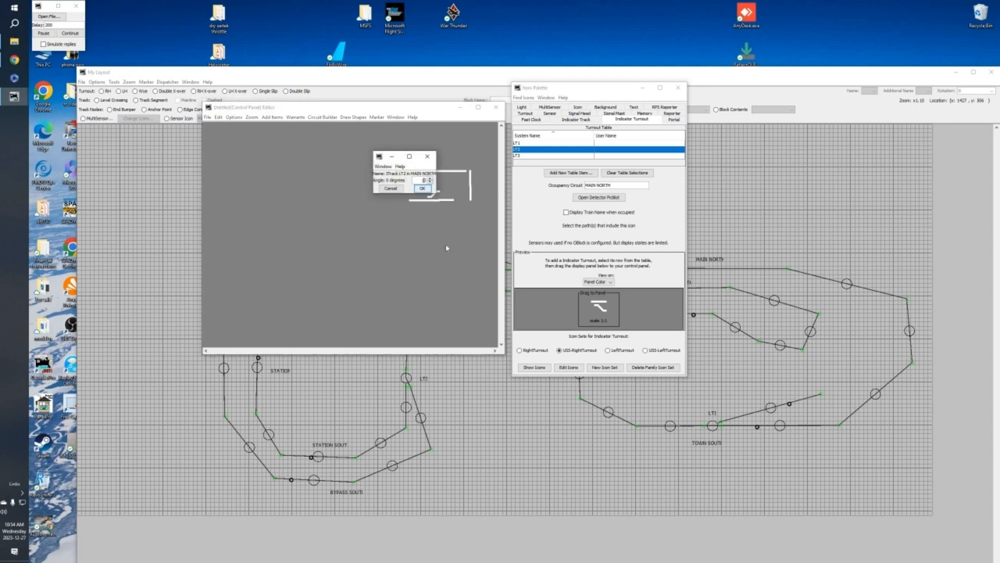
pyautogui.write('18')
pyautogui.click(423, 189)
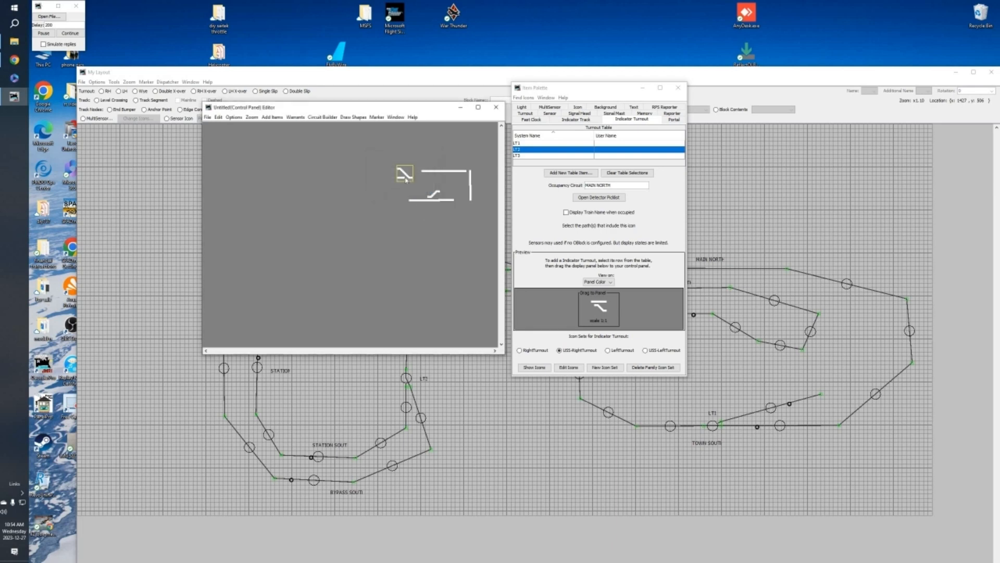
pyautogui.moveTo(411, 168); pyautogui.dragTo(413, 172)
pyautogui.click(678, 88)
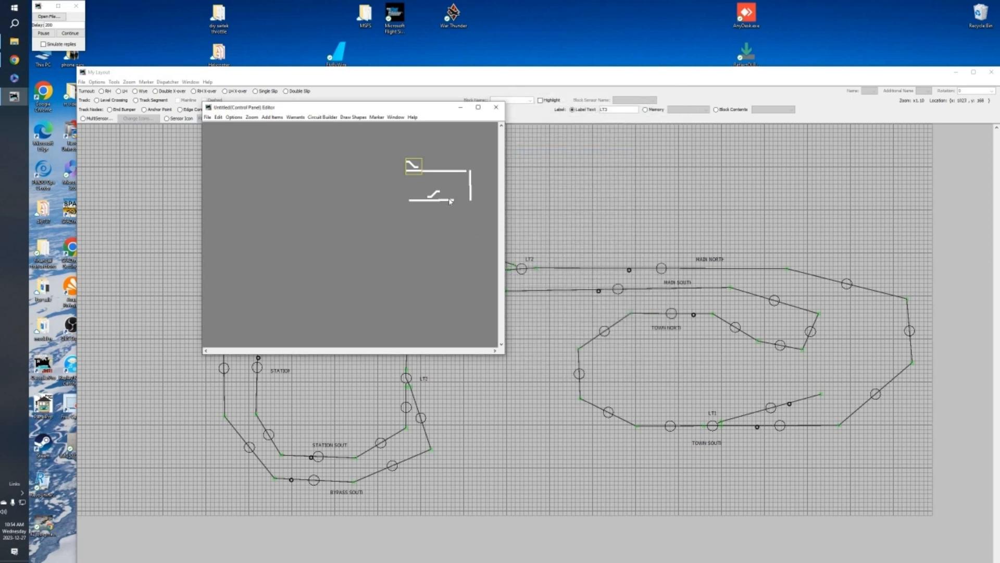
# Duplicate the horizontal TOWN SOUTH segment and use the copy to close the gap to the vertical leg.
pyautogui.rightClick(447, 203)
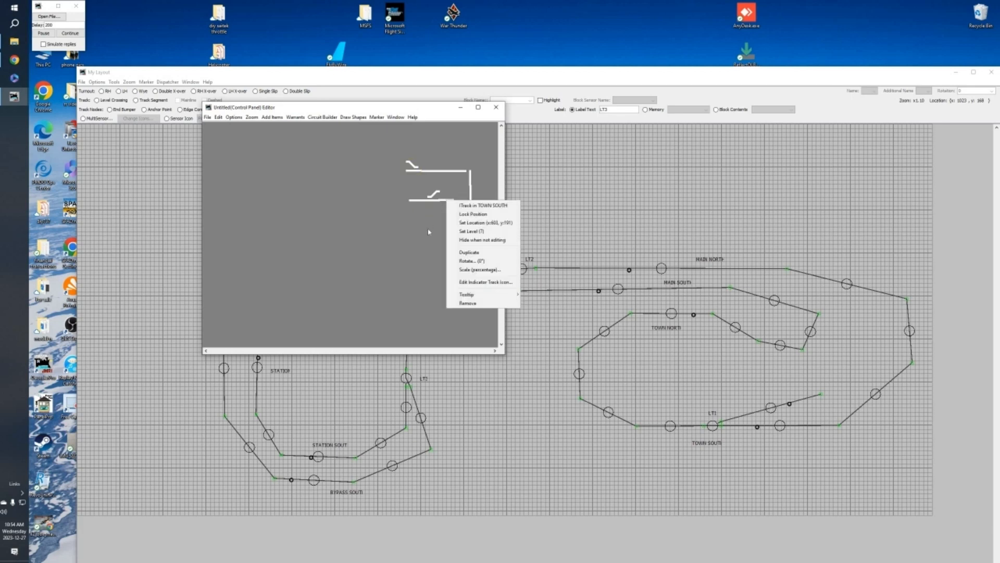
pyautogui.click(459, 253)
pyautogui.moveTo(454, 202); pyautogui.dragTo(464, 201)
pyautogui.click(443, 214)
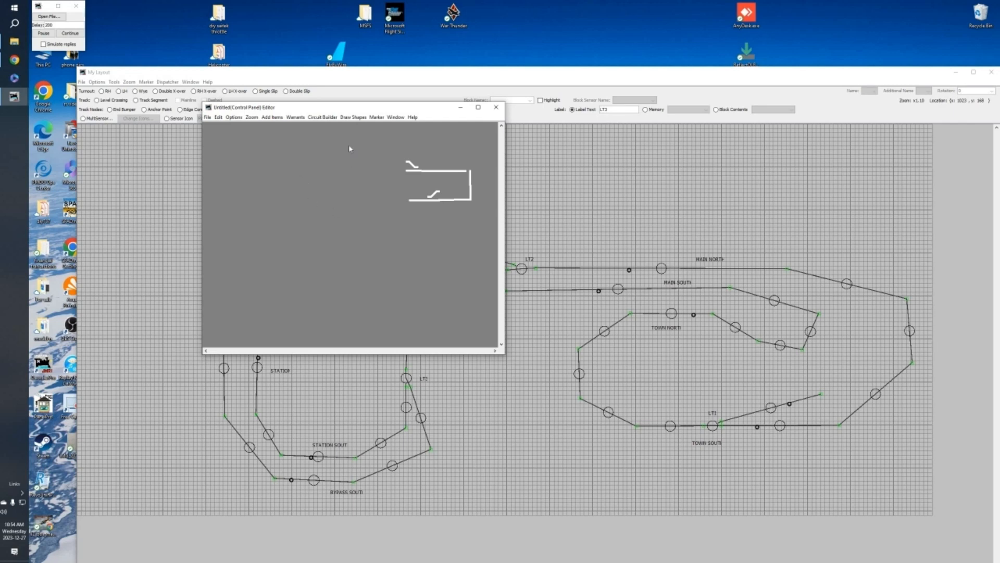
# Add a TWN S text label just below the lower horizontal track from the Item Palette.
pyautogui.click(271, 117)
pyautogui.click(276, 137)
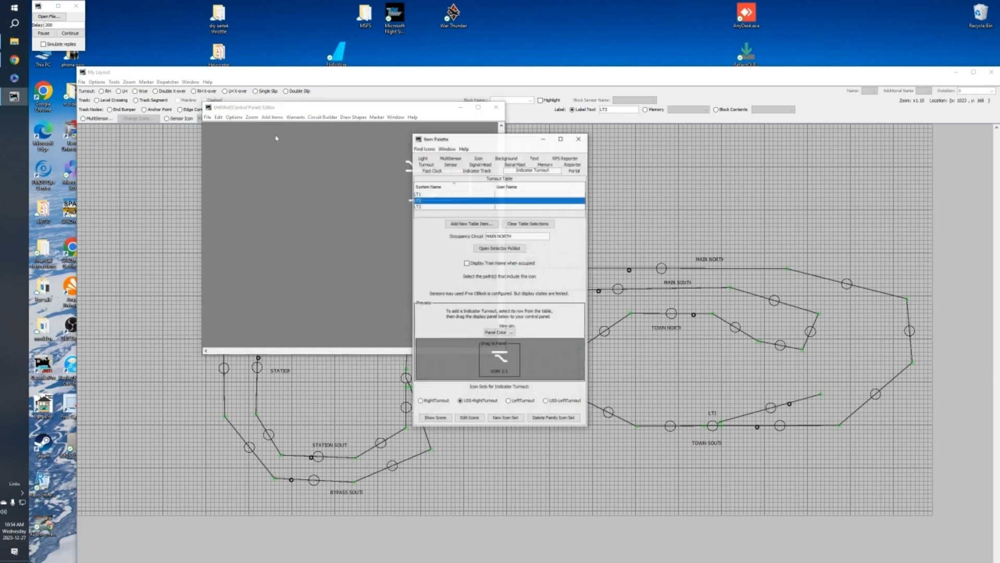
pyautogui.click(535, 159)
pyautogui.moveTo(498, 143); pyautogui.dragTo(648, 145)
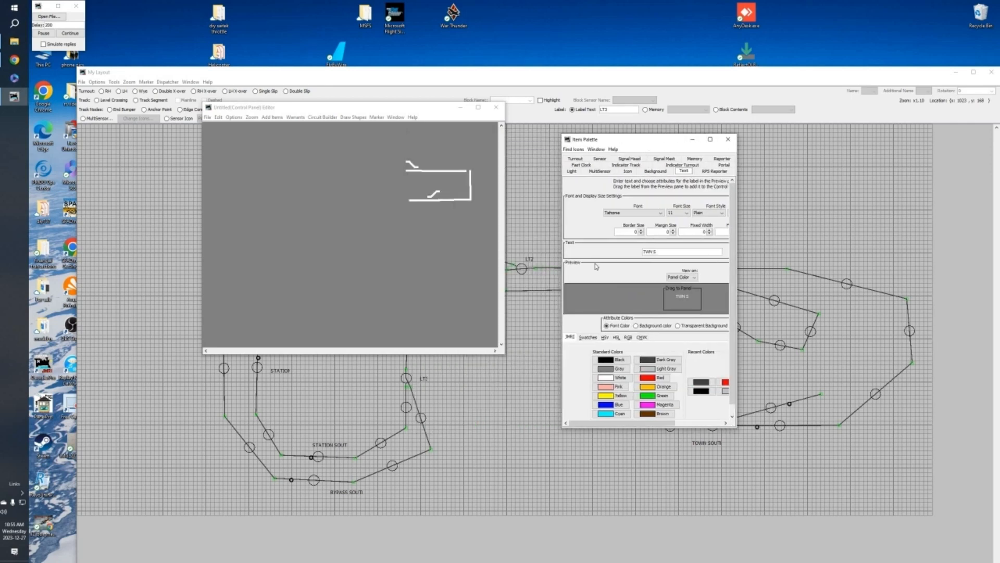
pyautogui.click(650, 254)
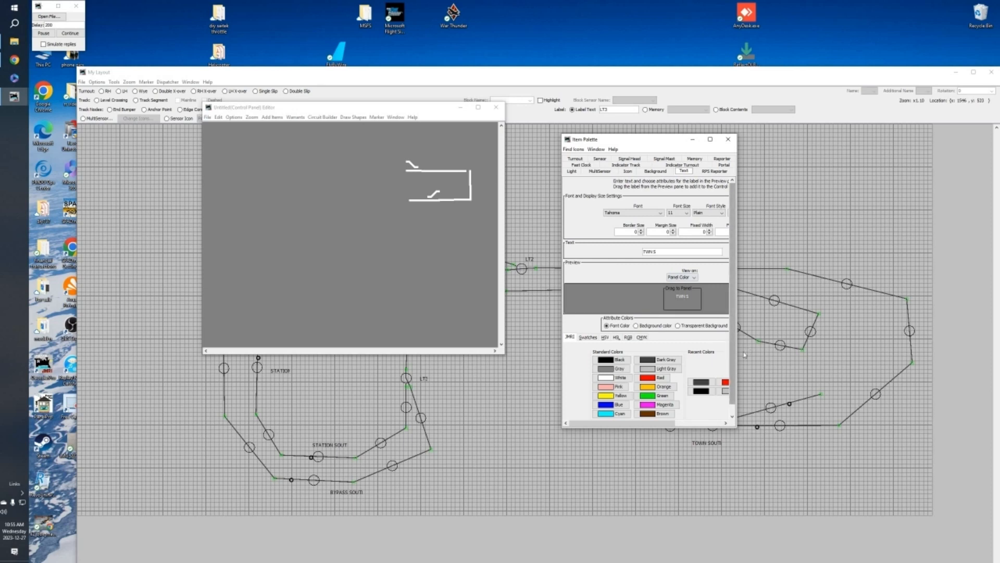
pyautogui.moveTo(805, 353); pyautogui.dragTo(805, 353)
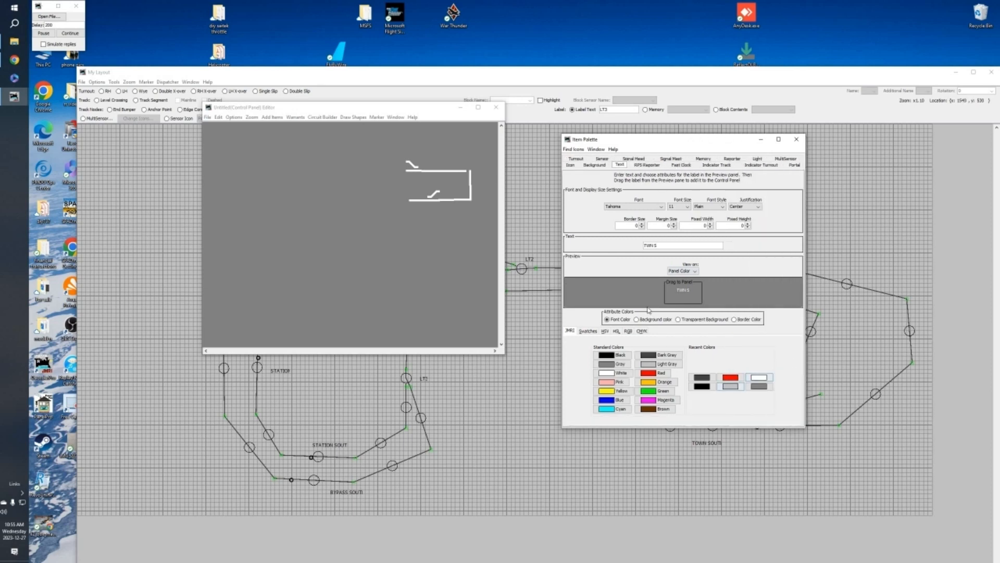
pyautogui.moveTo(685, 293); pyautogui.dragTo(432, 207)
# Add a MAIN N text label just above the upper horizontal track.
pyautogui.moveTo(656, 244); pyautogui.dragTo(605, 246)
pyautogui.write('MAIN N')
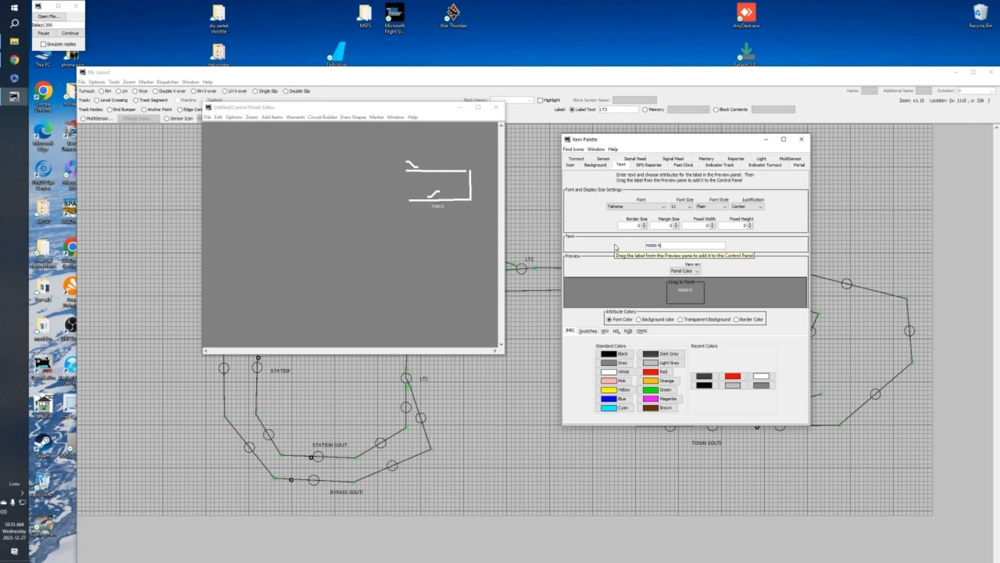
pyautogui.moveTo(693, 296); pyautogui.dragTo(444, 167)
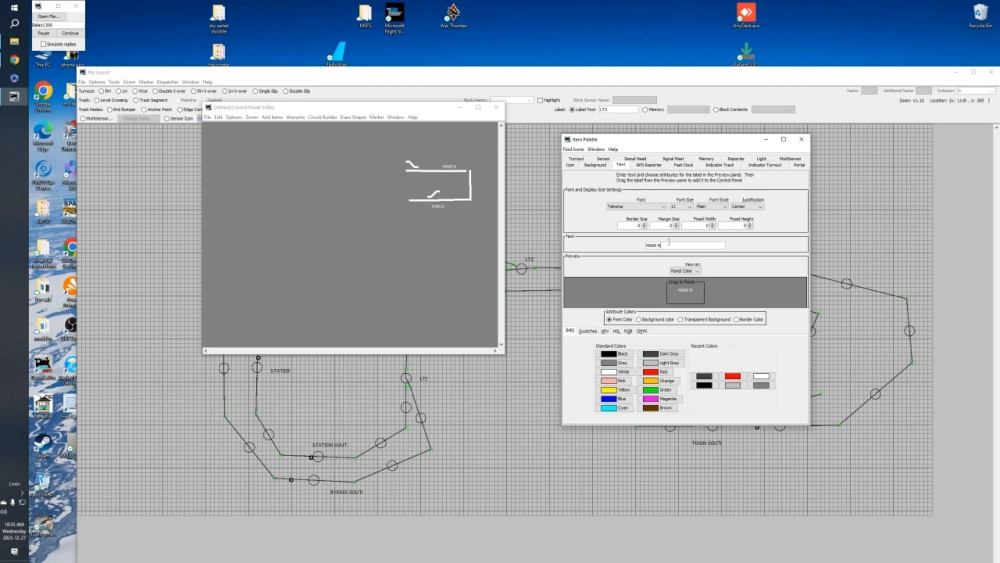
# Create an LT 1 text label and place it beside the lower turnout icon.
pyautogui.tripleClick(619, 245)
pyautogui.write('LT 1')
pyautogui.moveTo(687, 293); pyautogui.dragTo(424, 192)
pyautogui.moveTo(428, 194); pyautogui.dragTo(427, 193)
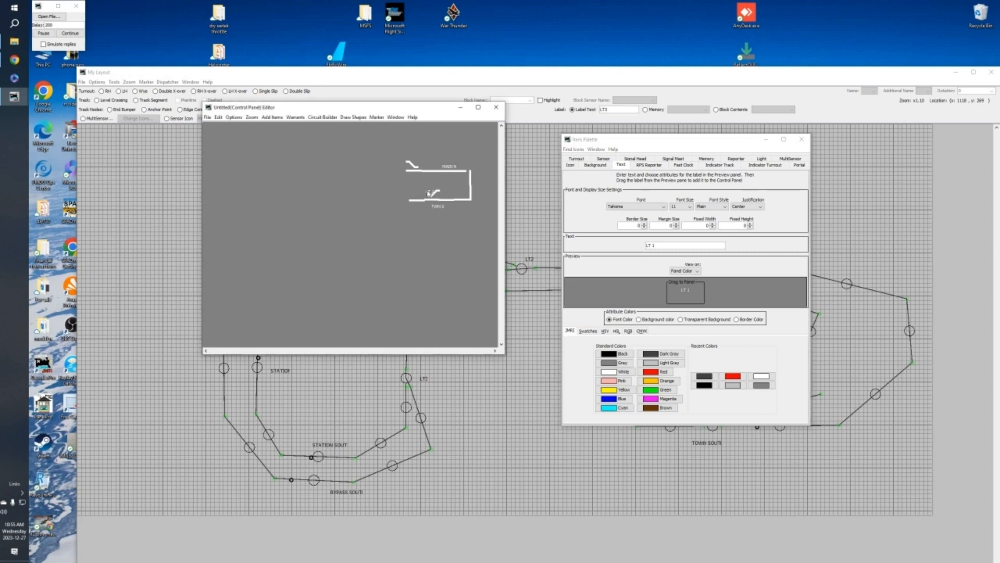
# Reposition the LT 1 label so it sits above the diverging leg of the lower turnout without overlapping the icon.
pyautogui.click(427, 194)
pyautogui.moveTo(424, 195); pyautogui.dragTo(427, 193)
pyautogui.click(428, 193)
pyautogui.moveTo(426, 189); pyautogui.dragTo(428, 196)
pyautogui.click(414, 187)
pyautogui.click(437, 187)
pyautogui.moveTo(417, 191); pyautogui.dragTo(431, 197)
pyautogui.click(430, 197)
pyautogui.click(432, 187)
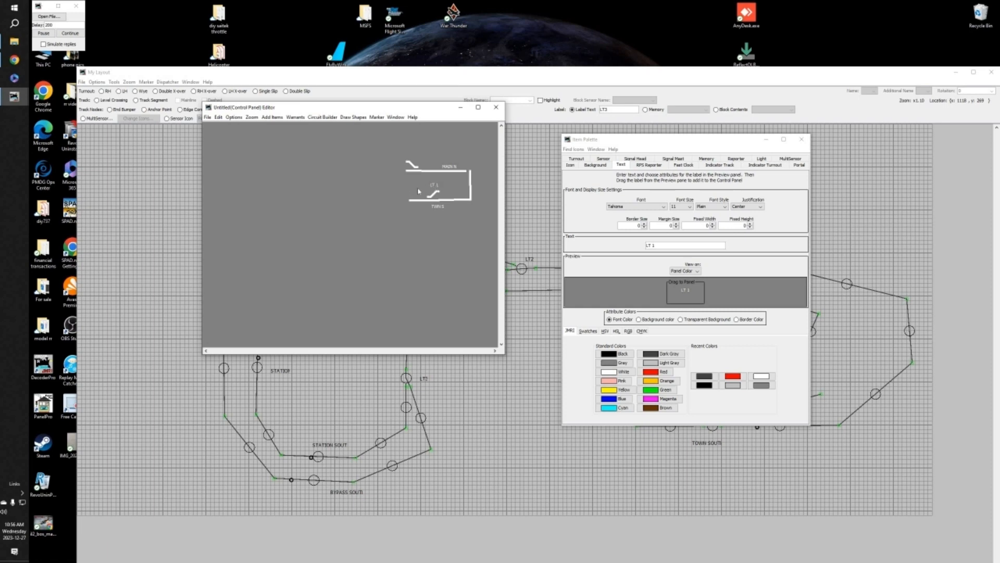
pyautogui.moveTo(429, 185); pyautogui.dragTo(426, 190)
pyautogui.click(425, 189)
# Change the label text to LT 2 and place the label above the upper turnout icon.
pyautogui.click(674, 246)
pyautogui.press('BackSpace')
pyautogui.press('BackSpace')
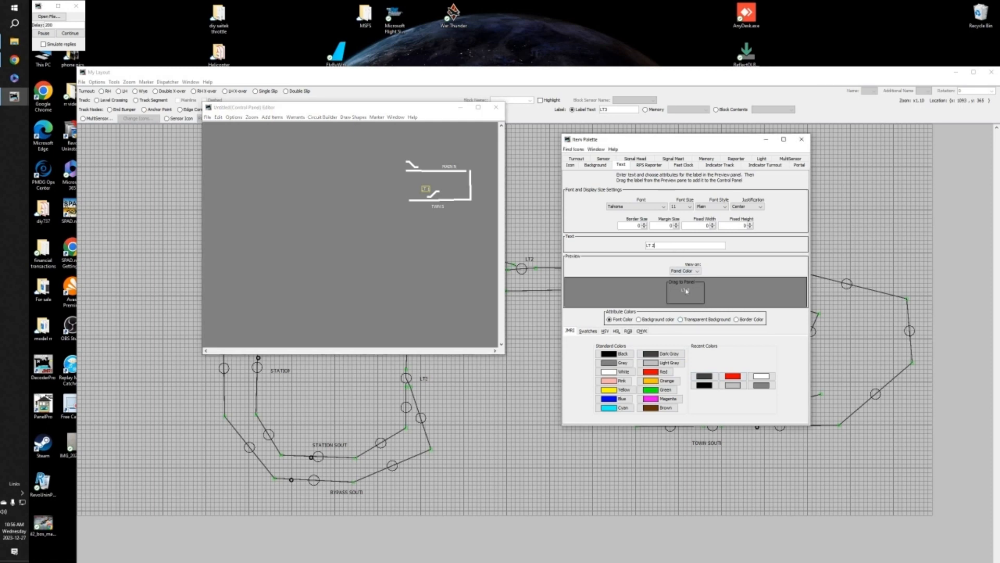
pyautogui.moveTo(686, 291); pyautogui.dragTo(413, 156)
# Check the upper turnout's assignment, then compare the control panel with My Layout by moving the panel window clear of the track plan.
pyautogui.moveTo(411, 111); pyautogui.dragTo(409, 136)
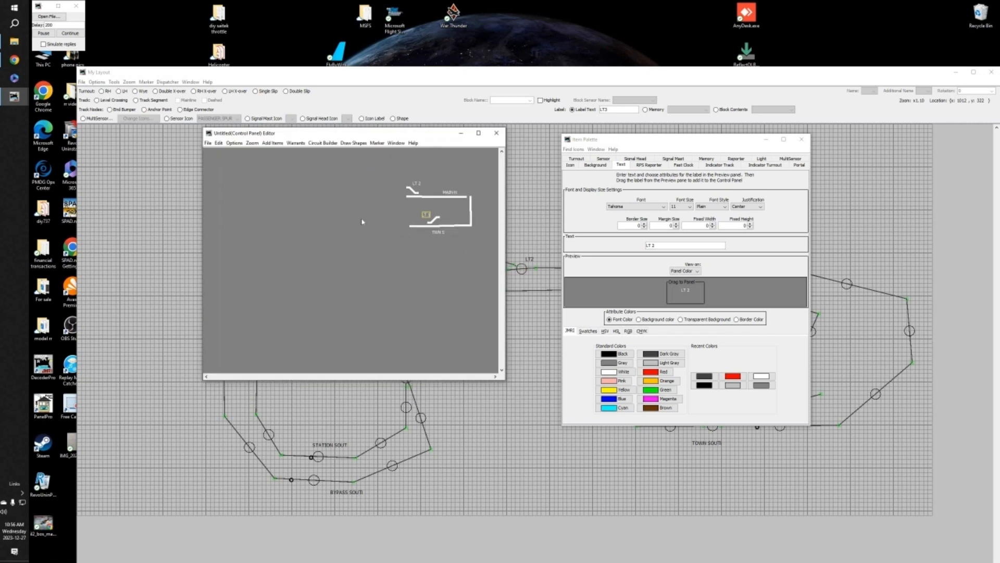
pyautogui.rightClick(415, 194)
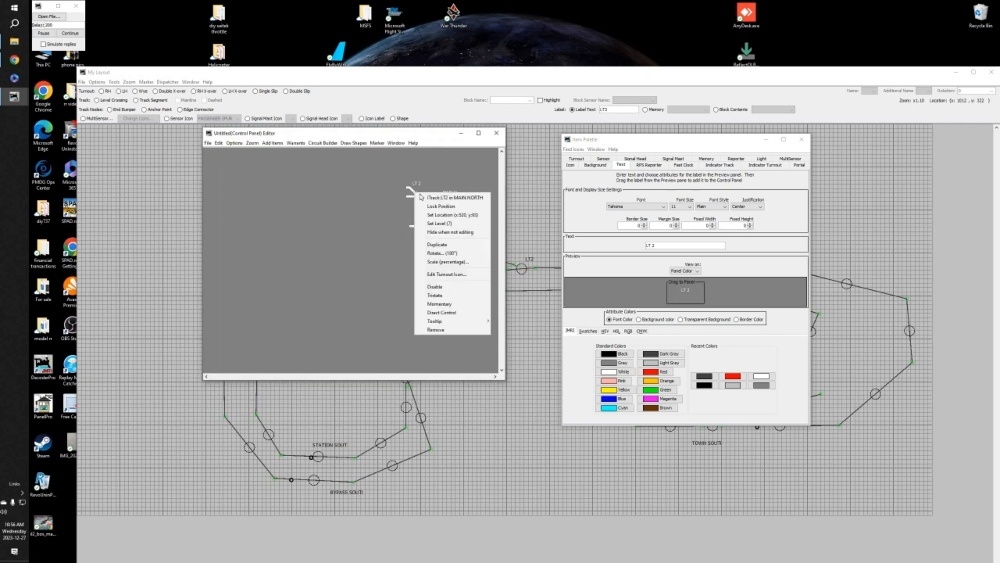
pyautogui.click(527, 195)
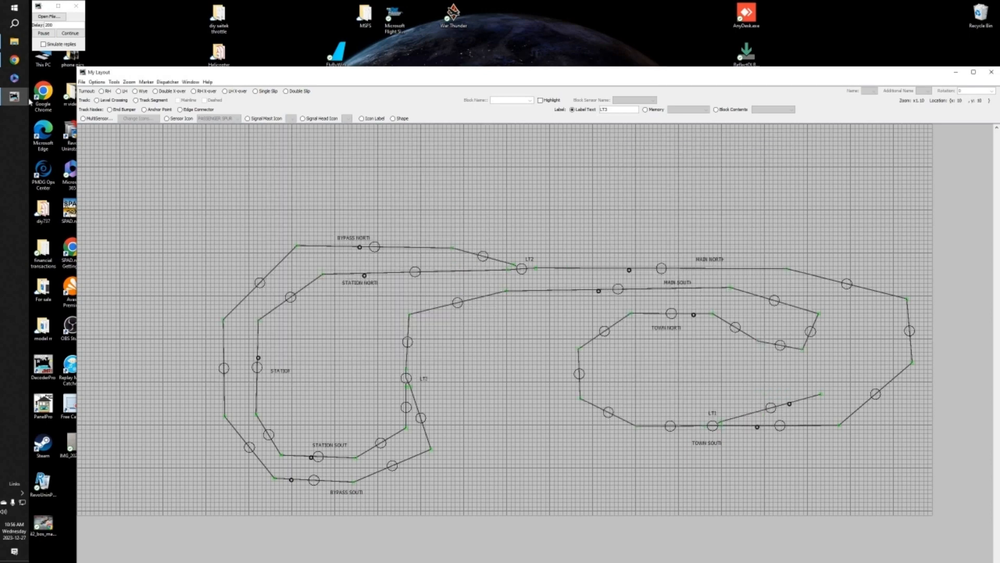
pyautogui.moveTo(15, 98)
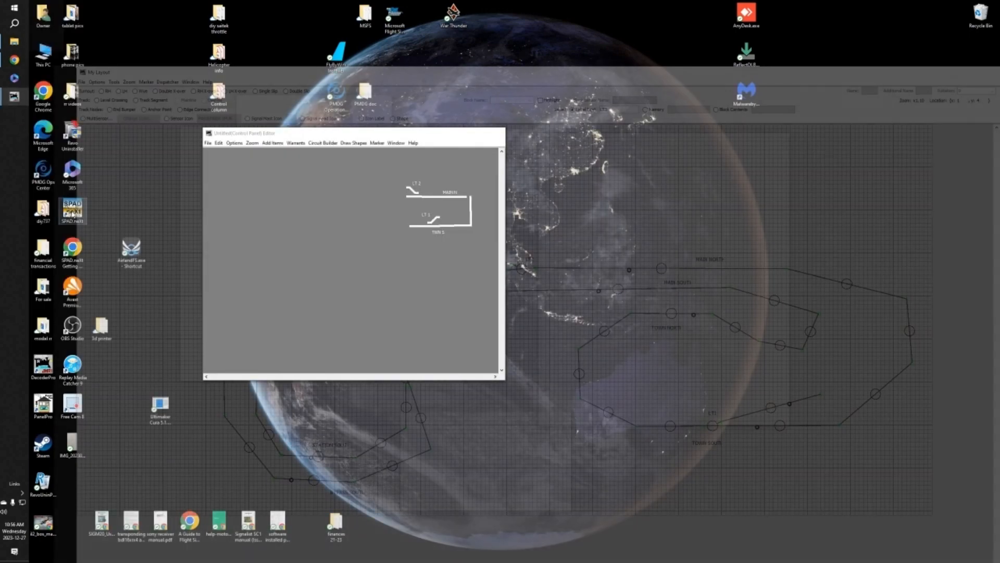
pyautogui.click(72, 214)
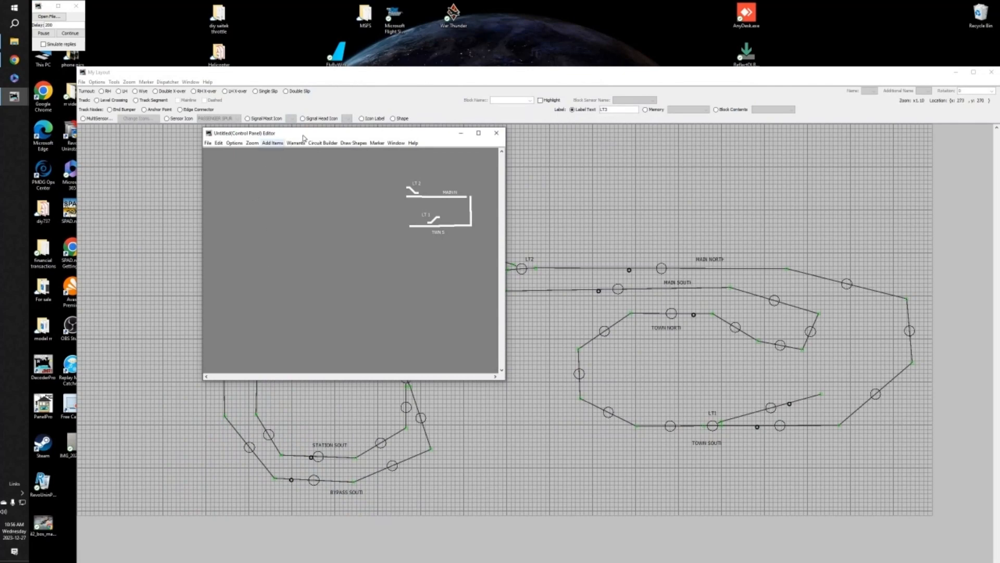
pyautogui.moveTo(307, 136); pyautogui.dragTo(431, 399)
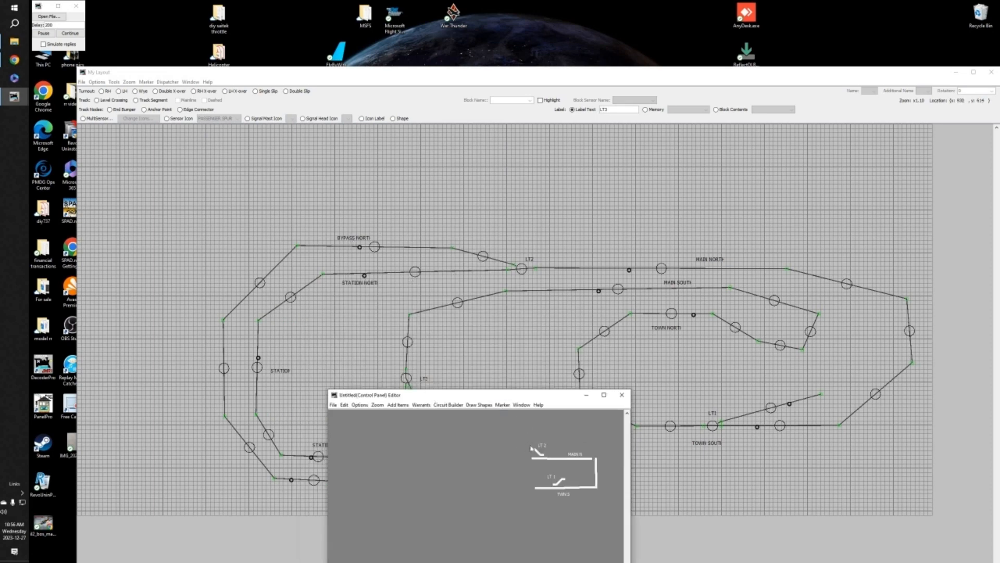
pyautogui.moveTo(490, 400); pyautogui.dragTo(522, 211)
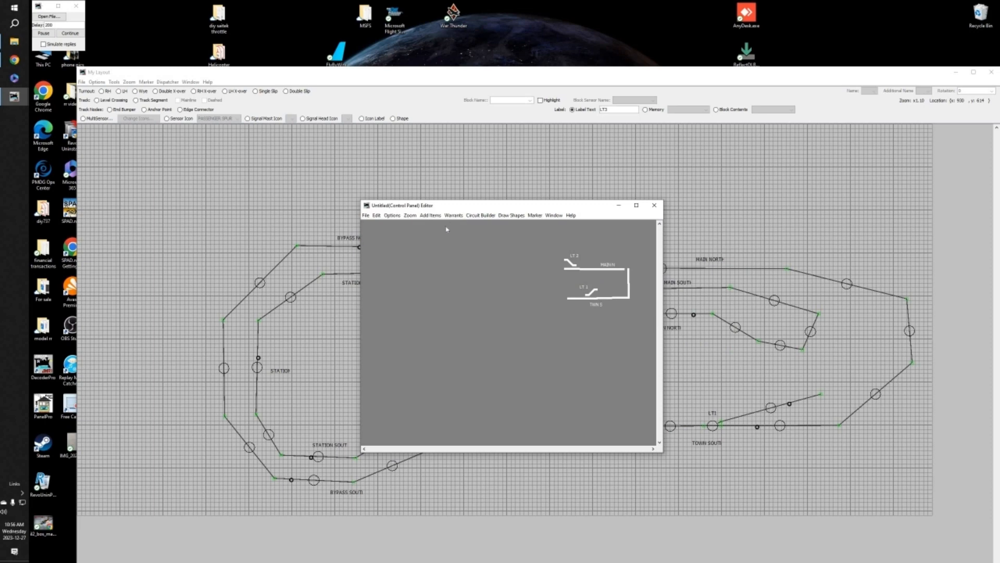
# Set up an indicator track icon with the STATION NORTH block as its occupancy circuit.
pyautogui.click(431, 215)
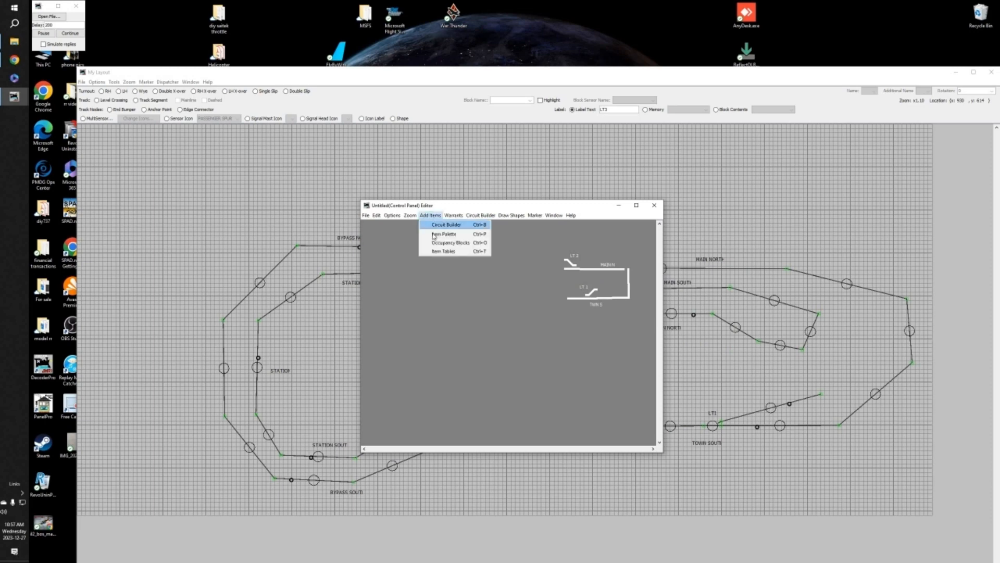
pyautogui.click(434, 234)
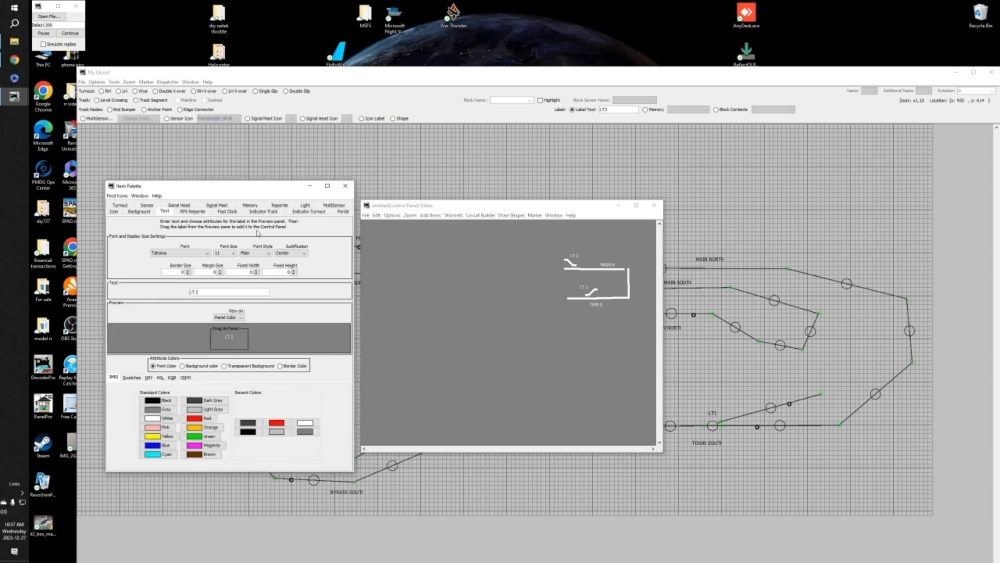
pyautogui.click(263, 212)
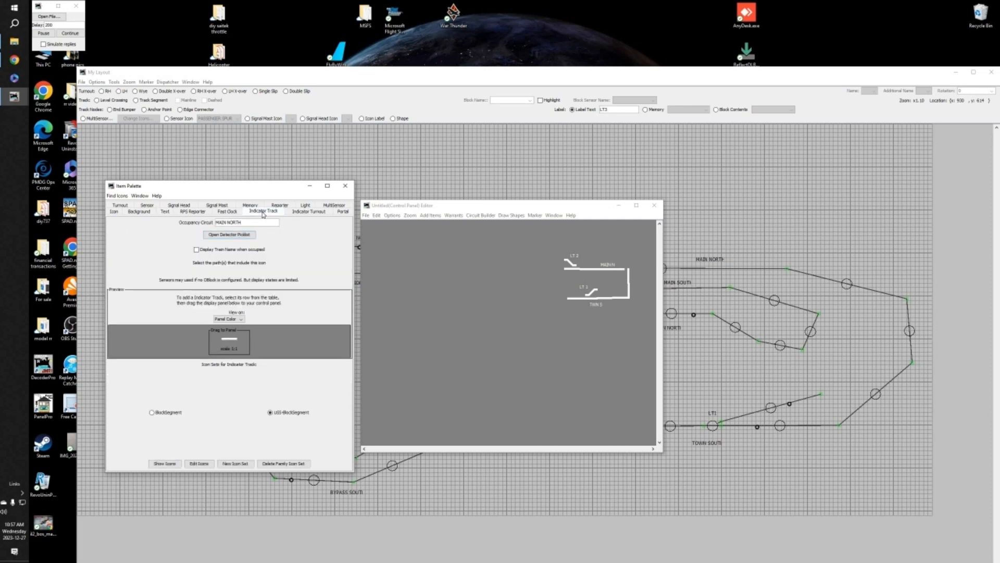
pyautogui.click(248, 236)
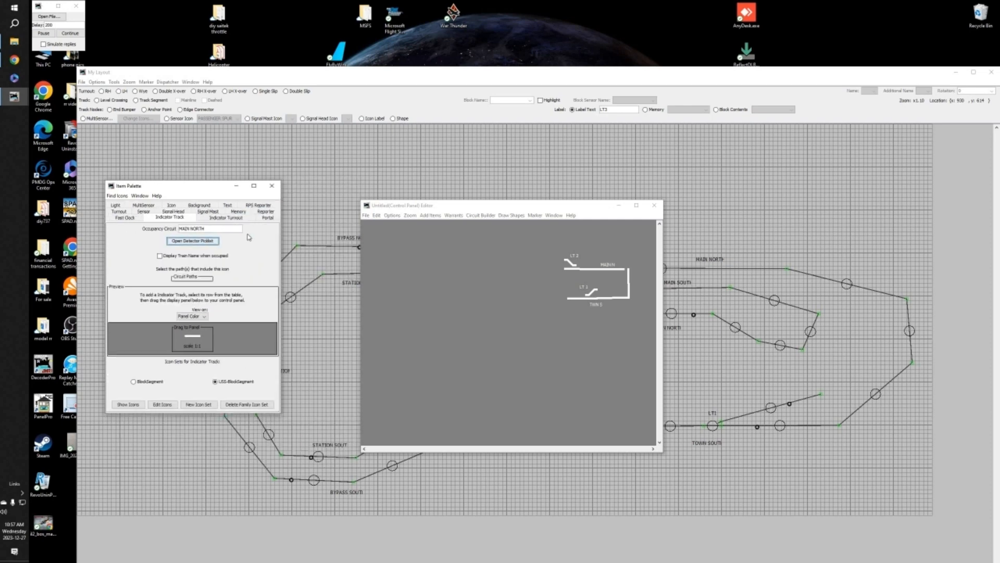
pyautogui.click(186, 243)
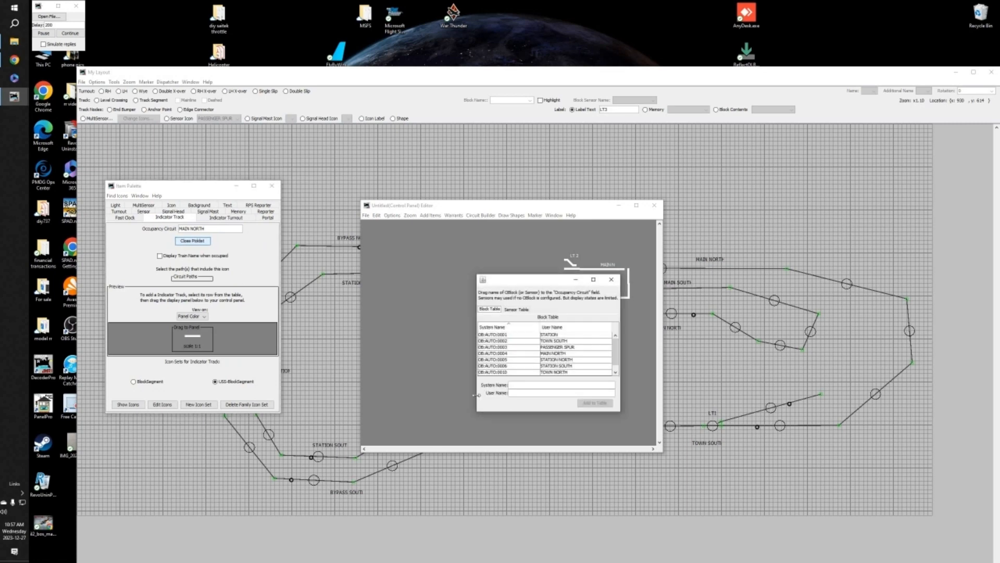
pyautogui.click(578, 361)
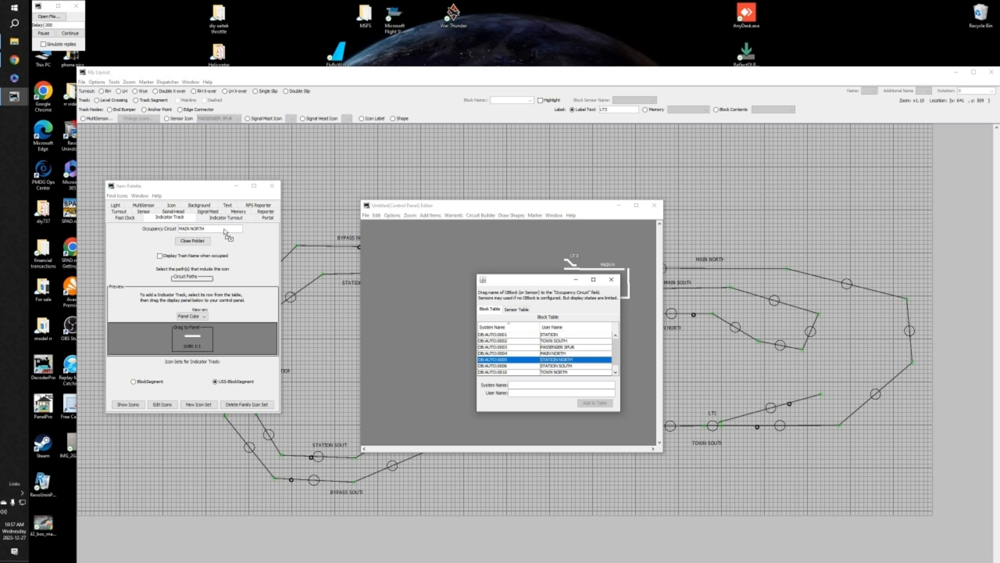
pyautogui.moveTo(224, 229); pyautogui.dragTo(224, 229)
pyautogui.click(192, 241)
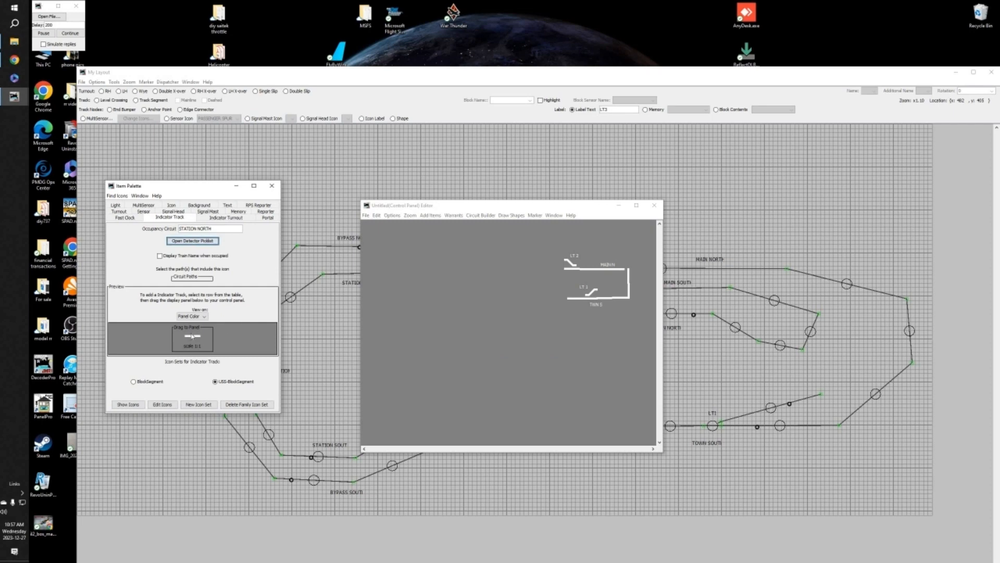
# Place the STATION NORTH track icon on the control panel, in line with the straight leg left of the LT 2 turnout.
pyautogui.moveTo(192, 337); pyautogui.dragTo(549, 272)
pyautogui.moveTo(553, 269); pyautogui.dragTo(555, 267)
pyautogui.click(556, 270)
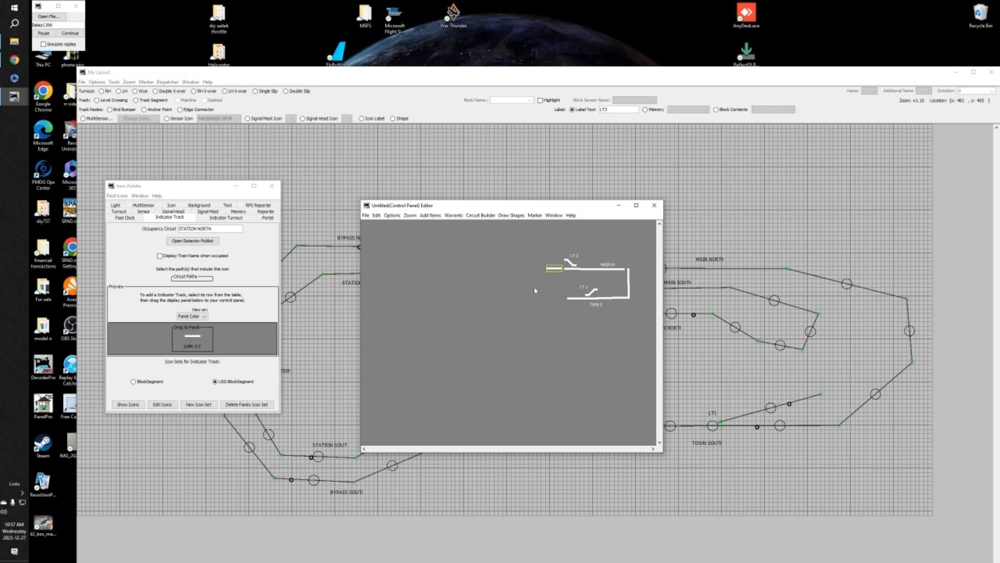
# Duplicate the STATION NORTH track icon twice and line up the copies end to end, extending the track to the left.
pyautogui.rightClick(555, 270)
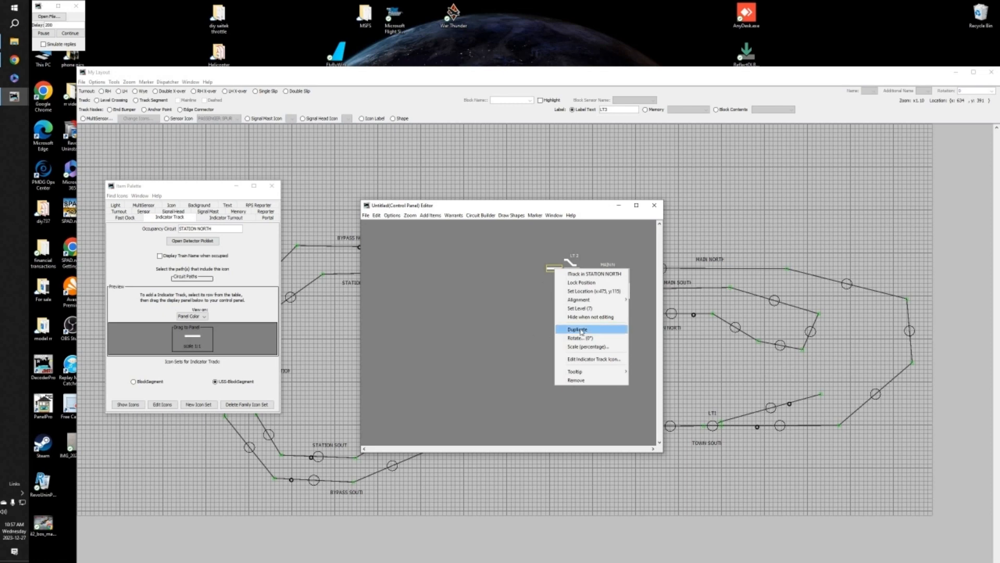
pyautogui.click(556, 277)
pyautogui.moveTo(555, 268)
pyautogui.mouseDown()
pyautogui.moveTo(535, 269)
pyautogui.moveTo(544, 268)
pyautogui.mouseUp()
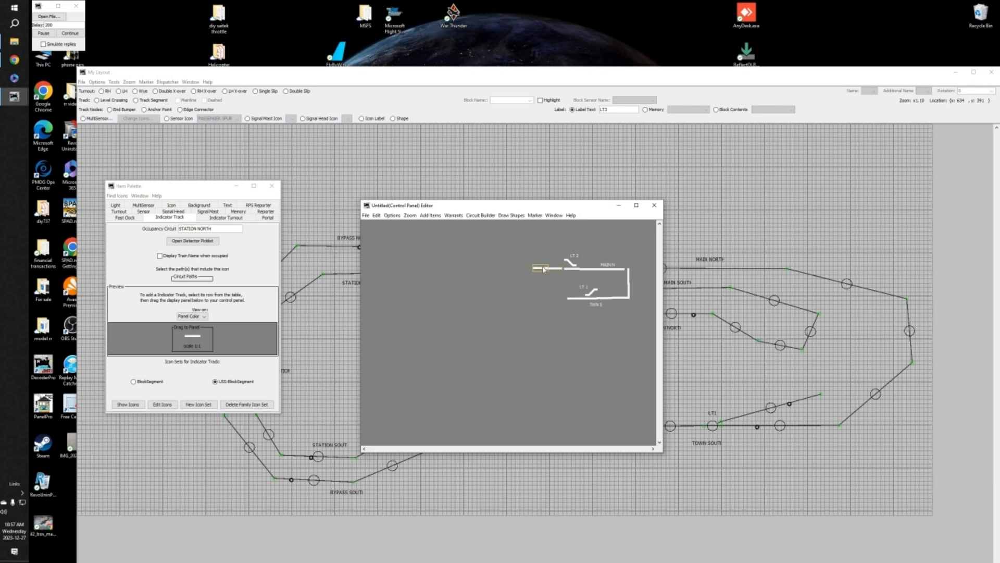
pyautogui.rightClick(543, 269)
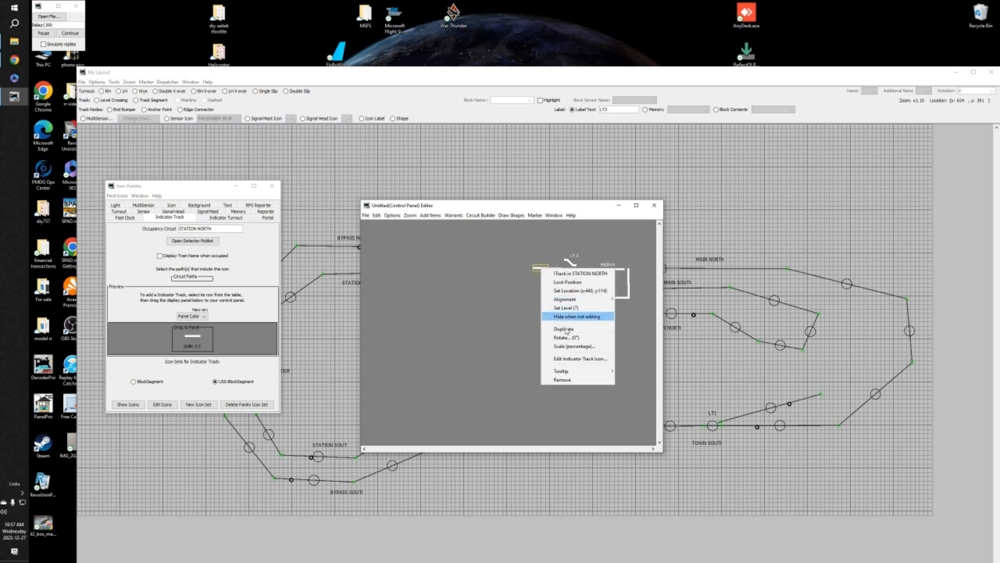
pyautogui.click(551, 283)
pyautogui.moveTo(534, 270); pyautogui.dragTo(528, 270)
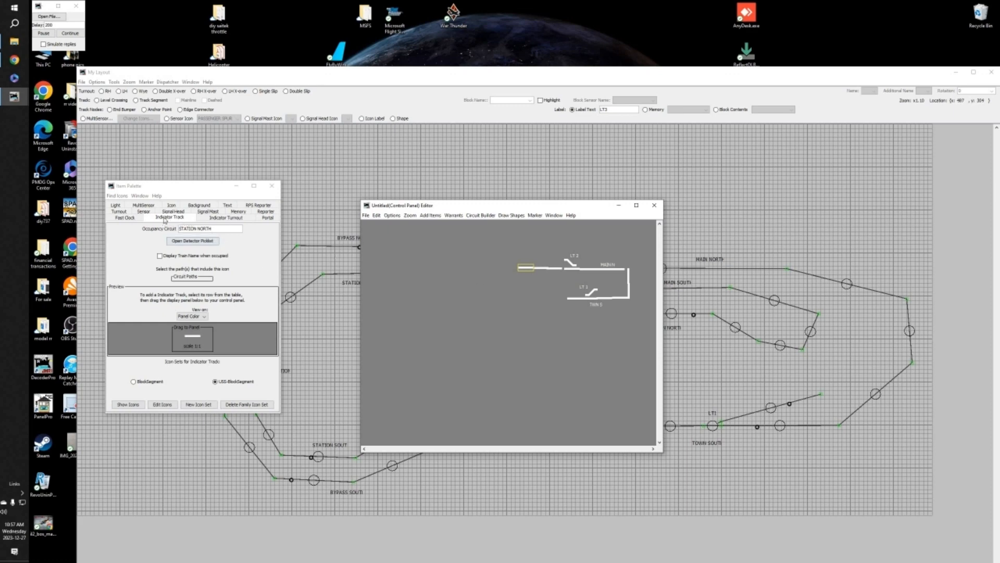
# Assign the STATION block to a new indicator track icon and place it left of the STATION NORTH track with a small gap.
pyautogui.click(193, 241)
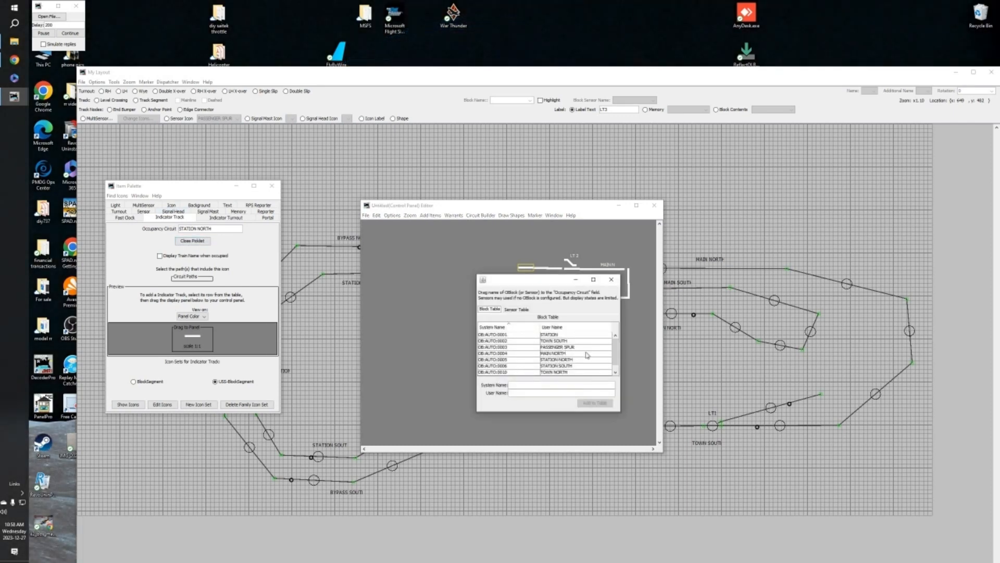
pyautogui.click(559, 335)
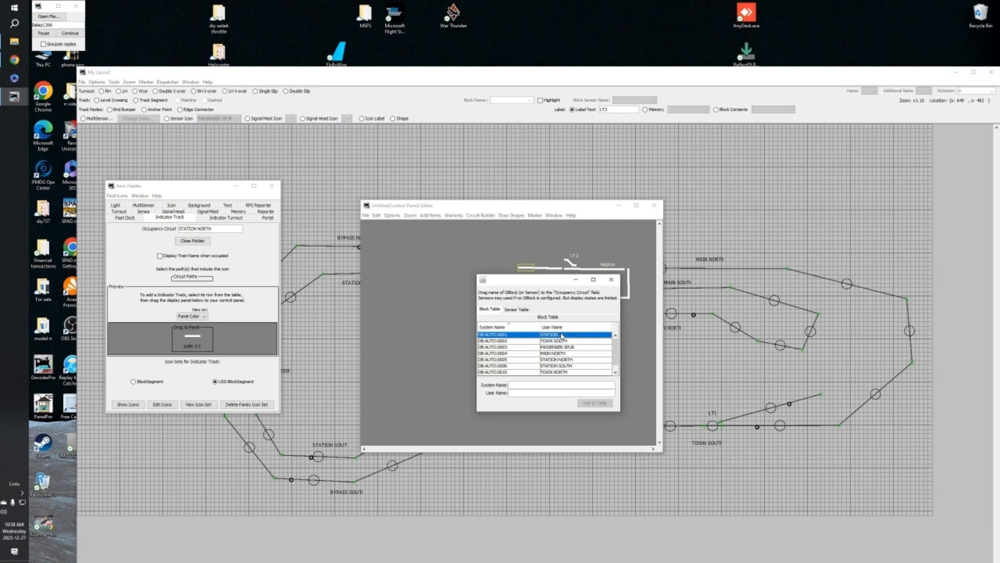
pyautogui.moveTo(561, 336); pyautogui.dragTo(221, 230)
pyautogui.click(197, 241)
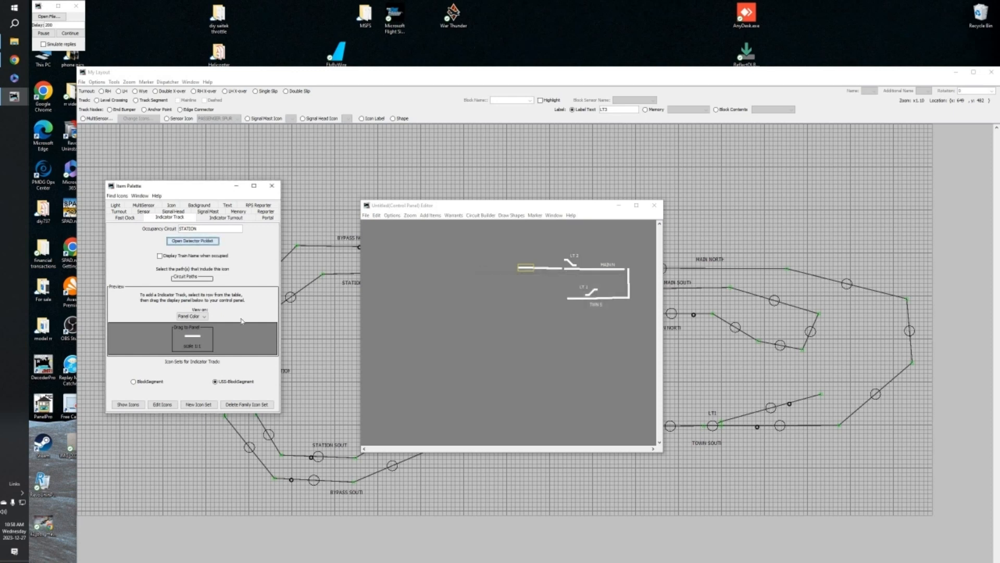
pyautogui.moveTo(190, 339); pyautogui.dragTo(508, 269)
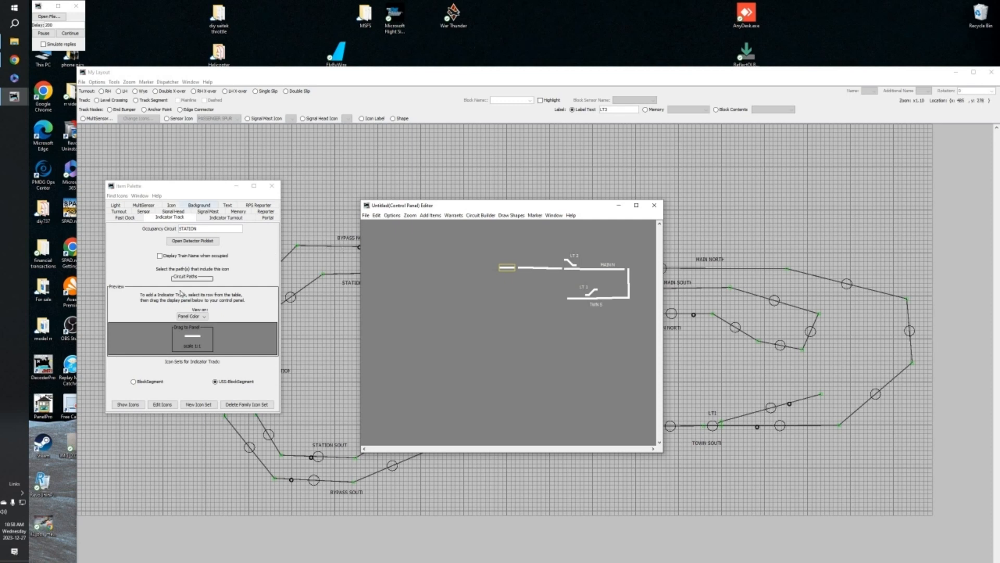
# Create an STN N text label and place it above the STATION NORTH track.
pyautogui.click(228, 205)
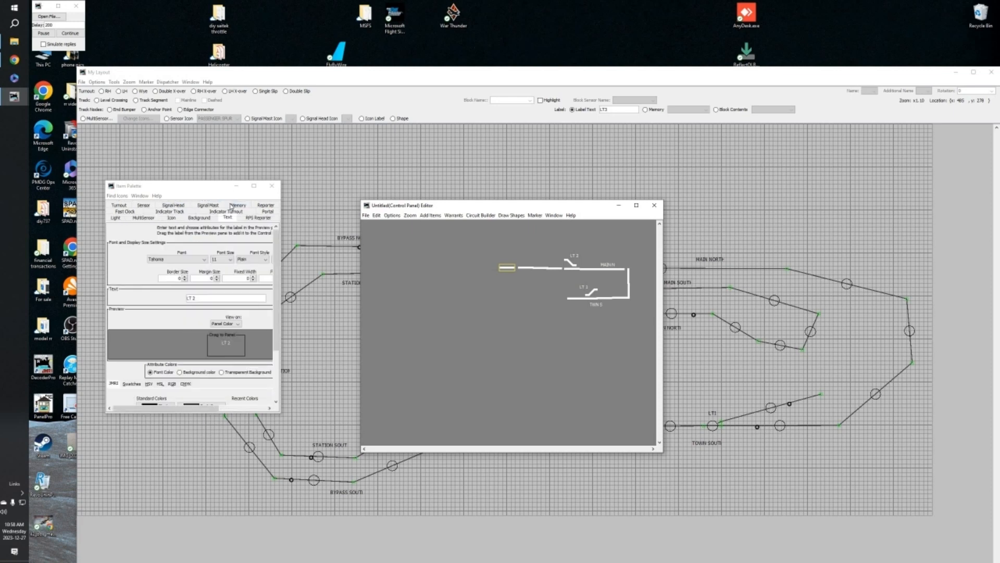
pyautogui.click(203, 298)
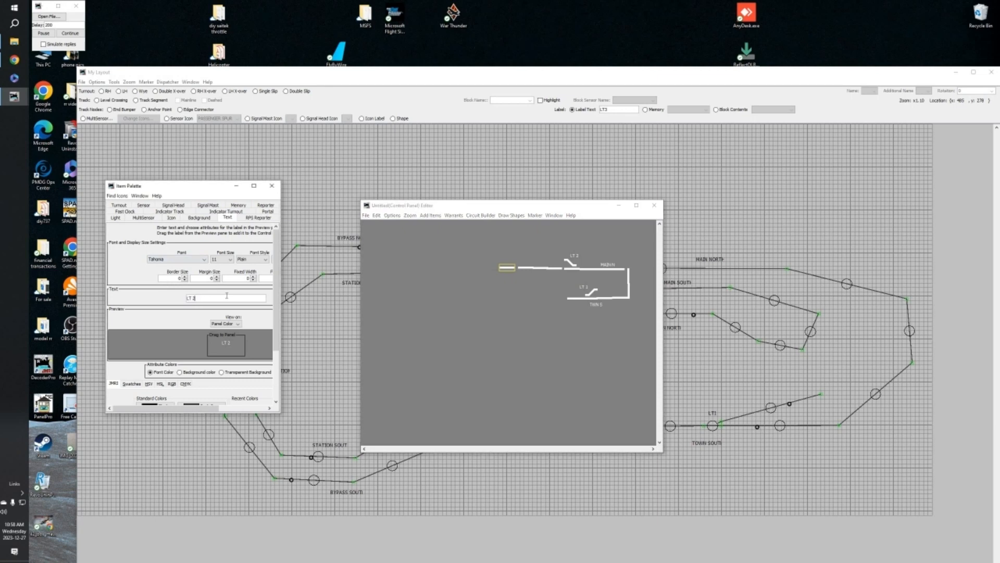
pyautogui.press('BackSpace')
pyautogui.press('BackSpace')
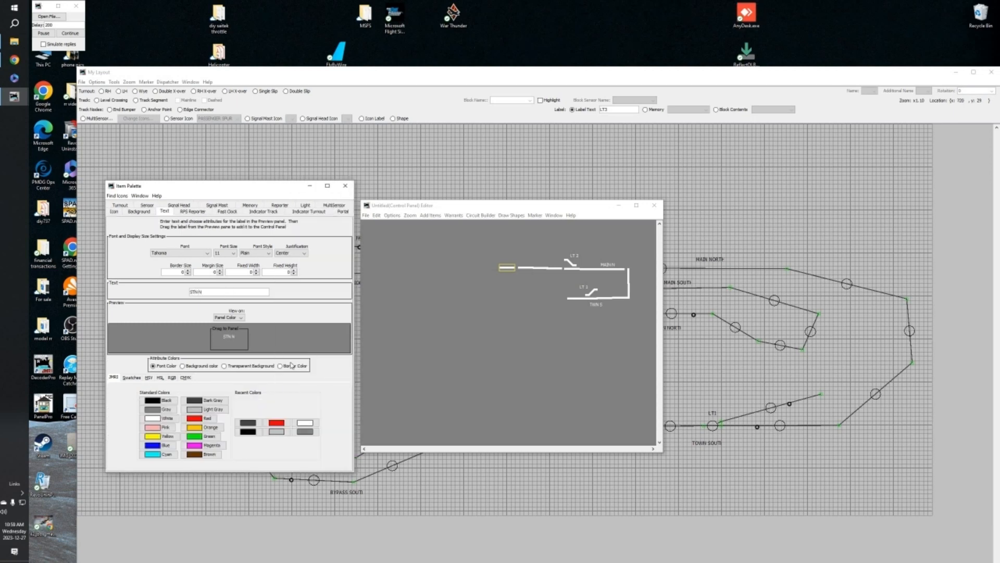
pyautogui.moveTo(228, 338); pyautogui.dragTo(535, 263)
# Shorten the label text to STN and place the label above the STATION track icon.
pyautogui.press('BackSpace')
pyautogui.press('BackSpace')
pyautogui.moveTo(229, 338); pyautogui.dragTo(500, 266)
pyautogui.click(502, 298)
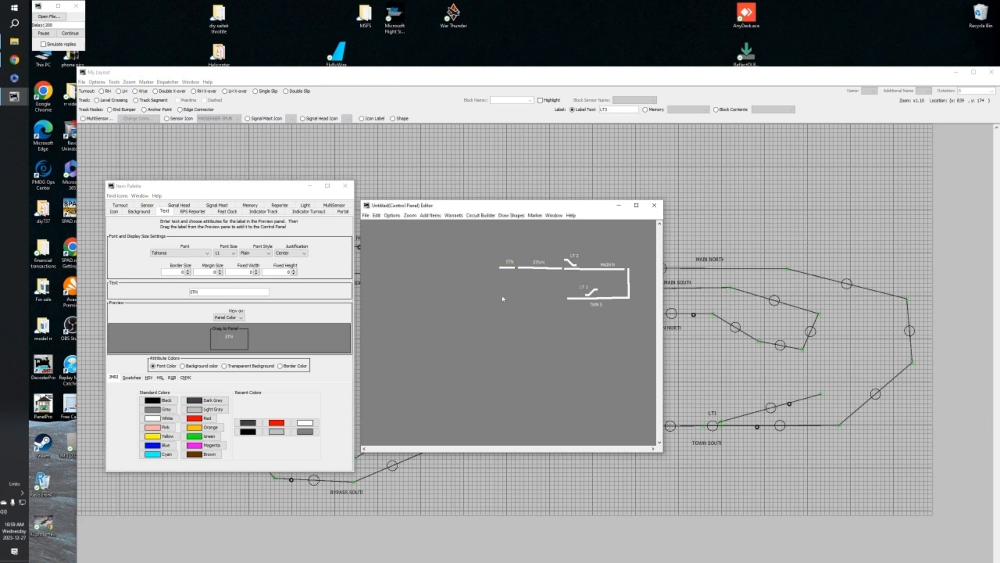